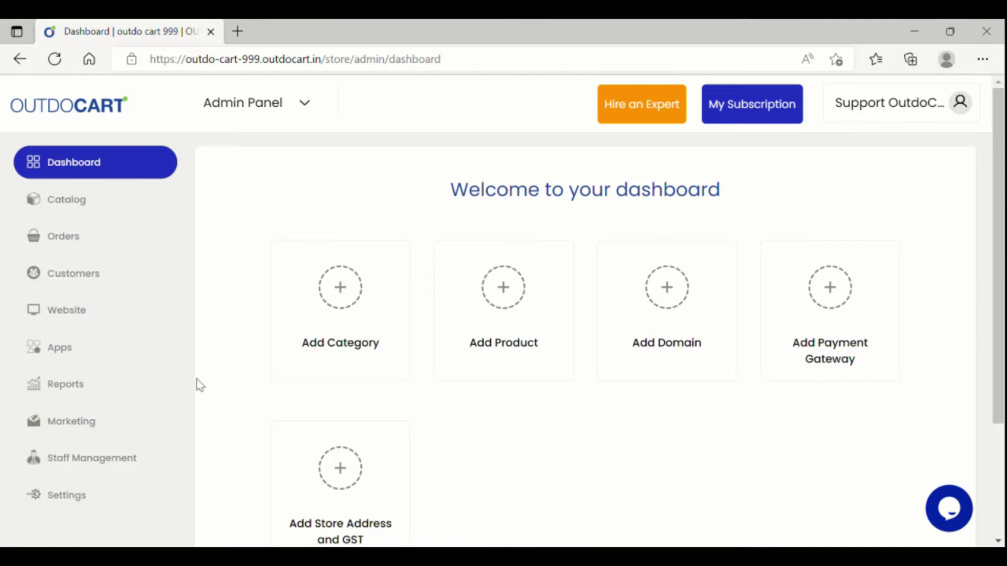
# Step: Expand the Website section in the admin dashboard's left sidebar
pyautogui.click(124, 316)
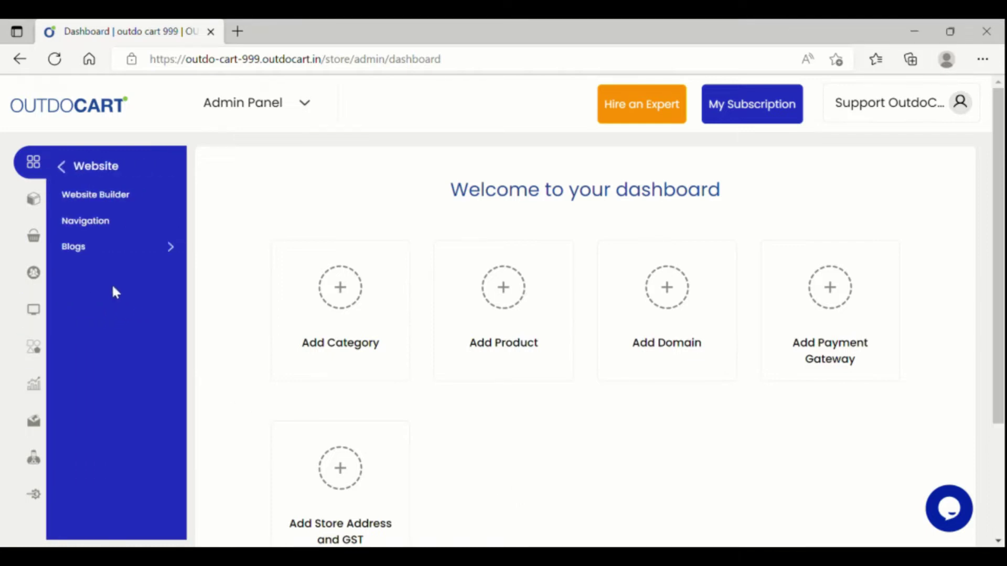
# Step: Open the Website Builder showing the Home Page preview from the top
pyautogui.click(136, 208)
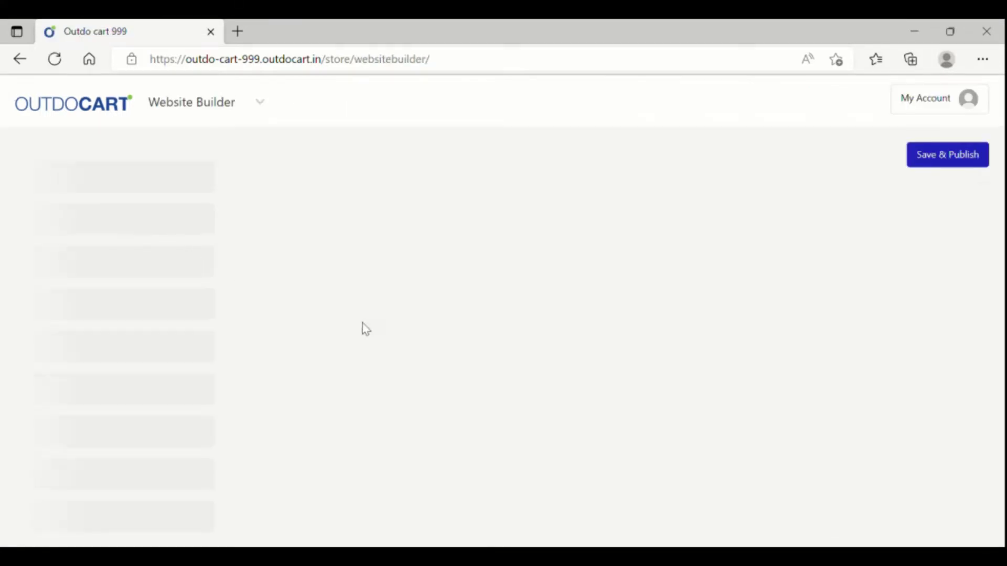
pyautogui.click(92, 225)
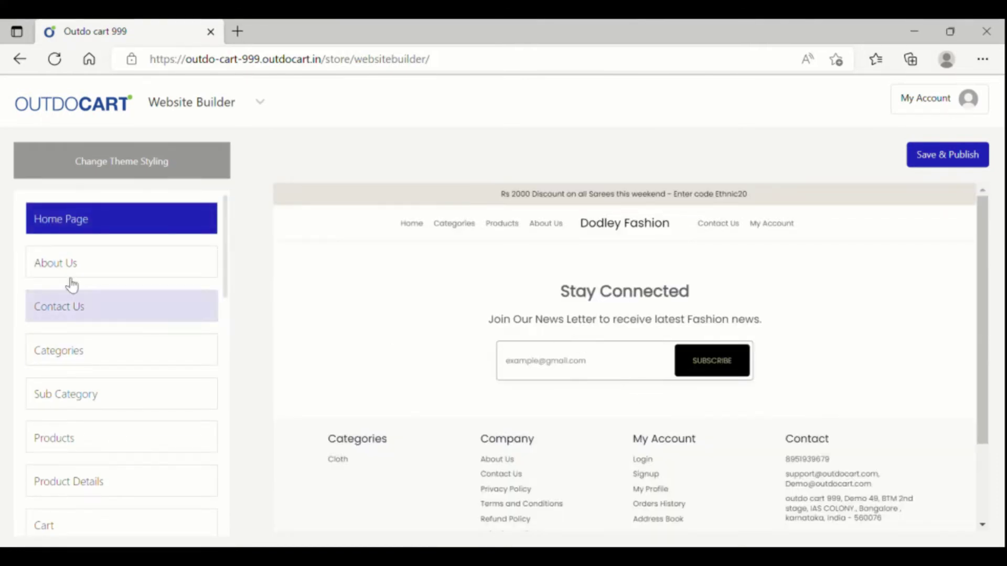
pyautogui.click(65, 227)
# Step: Scroll the Home Page preview down to the footer and partway back up
pyautogui.scroll(-10, 674, 327)
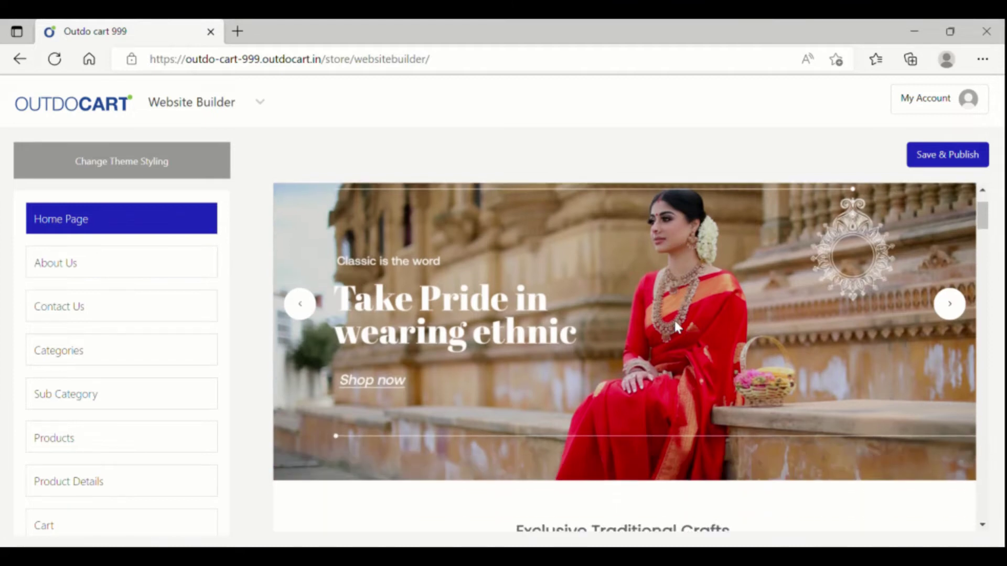
pyautogui.scroll(-10, 681, 327)
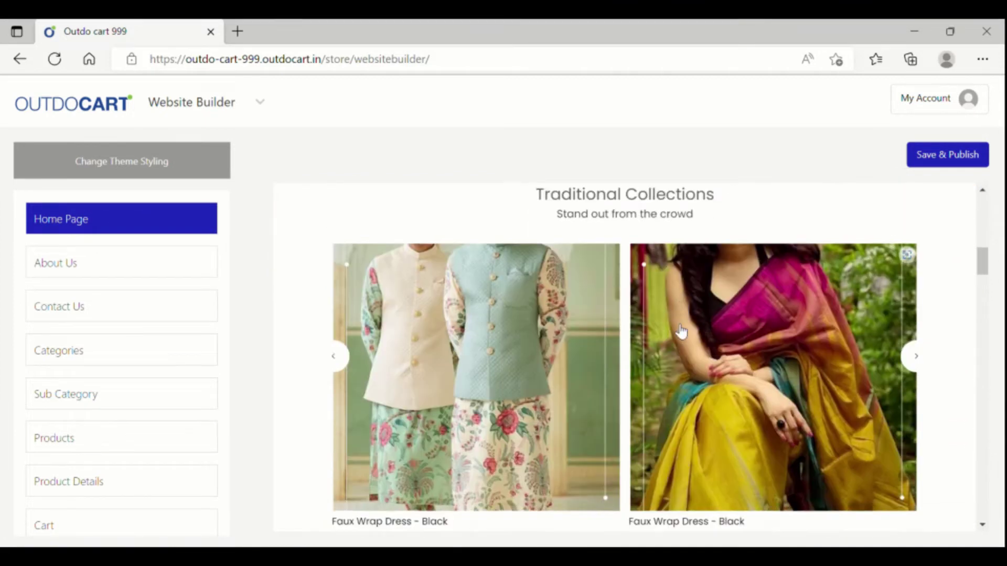
pyautogui.scroll(-10, 676, 326)
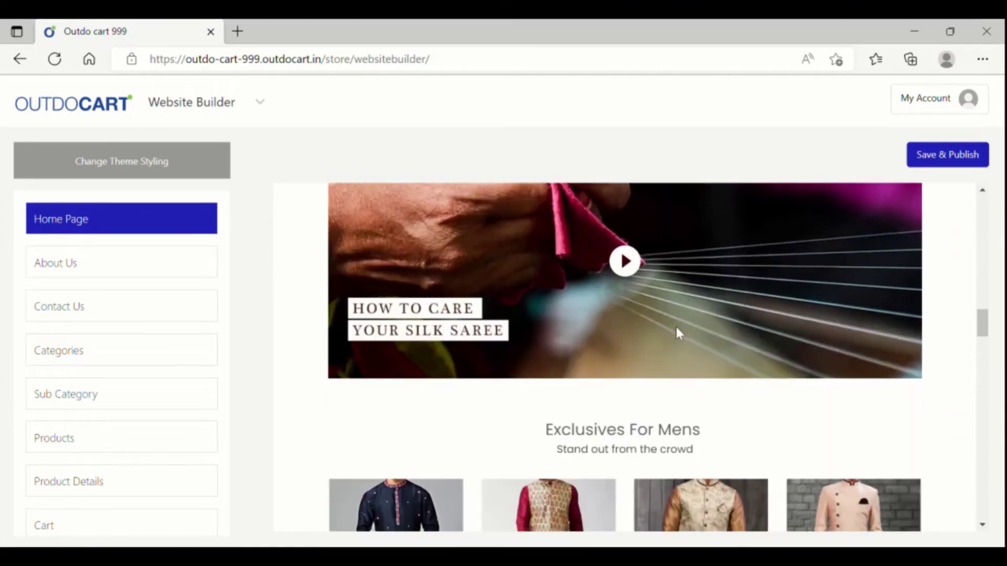
pyautogui.scroll(-10, 677, 332)
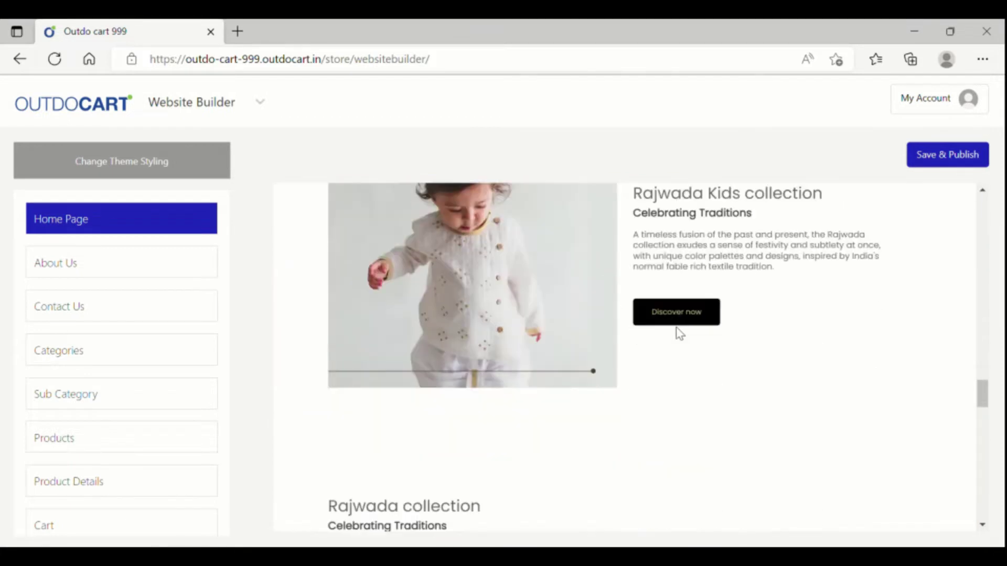
pyautogui.scroll(-10, 678, 333)
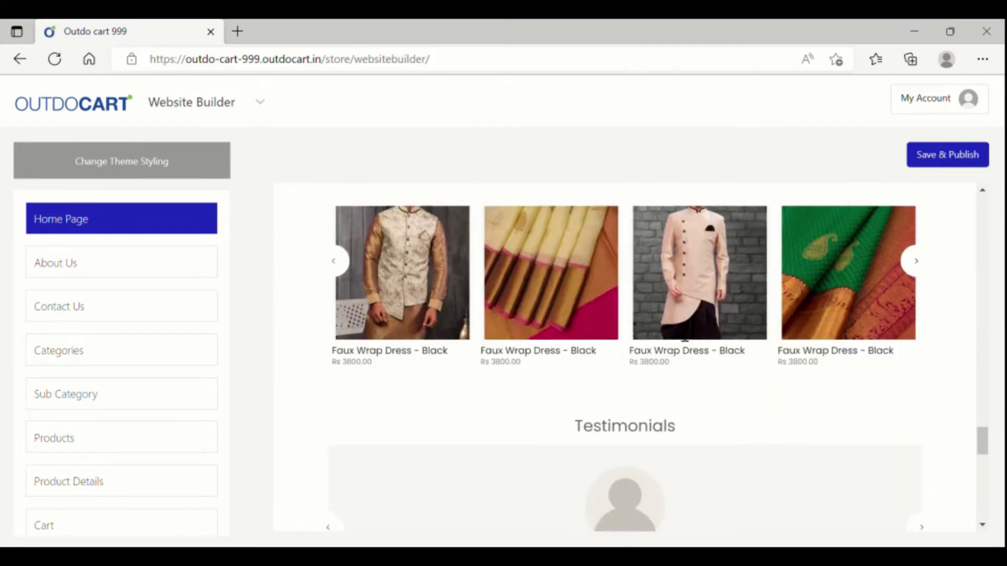
pyautogui.scroll(-8, 678, 333)
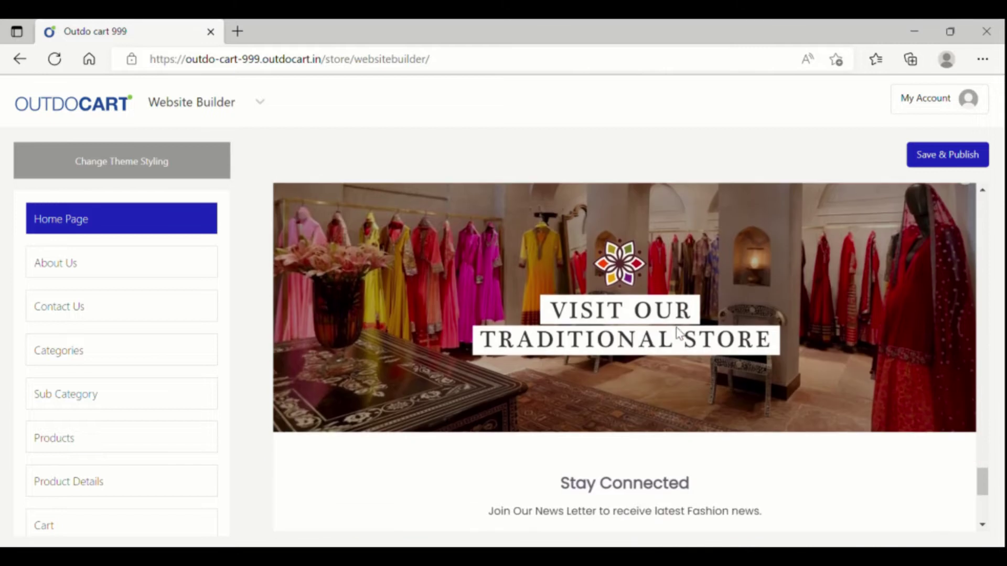
pyautogui.scroll(-1, 680, 334)
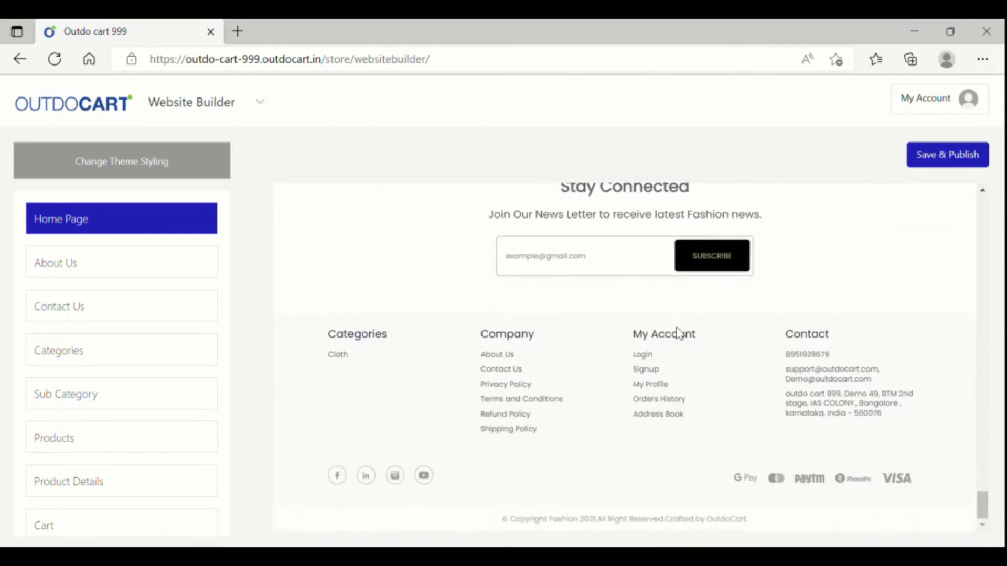
pyautogui.scroll(15, 680, 334)
pyautogui.scroll(10, 676, 333)
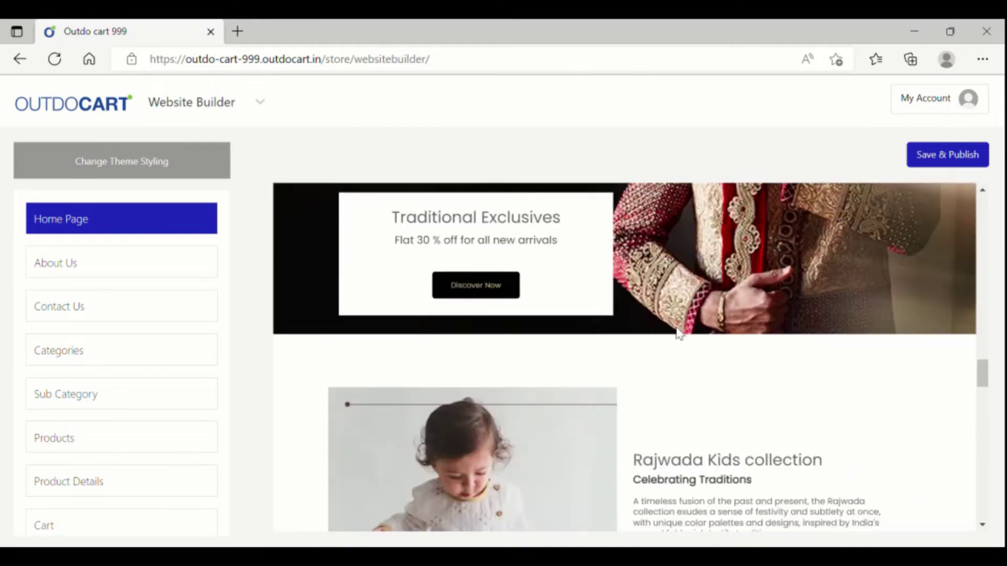
pyautogui.scroll(5, 684, 335)
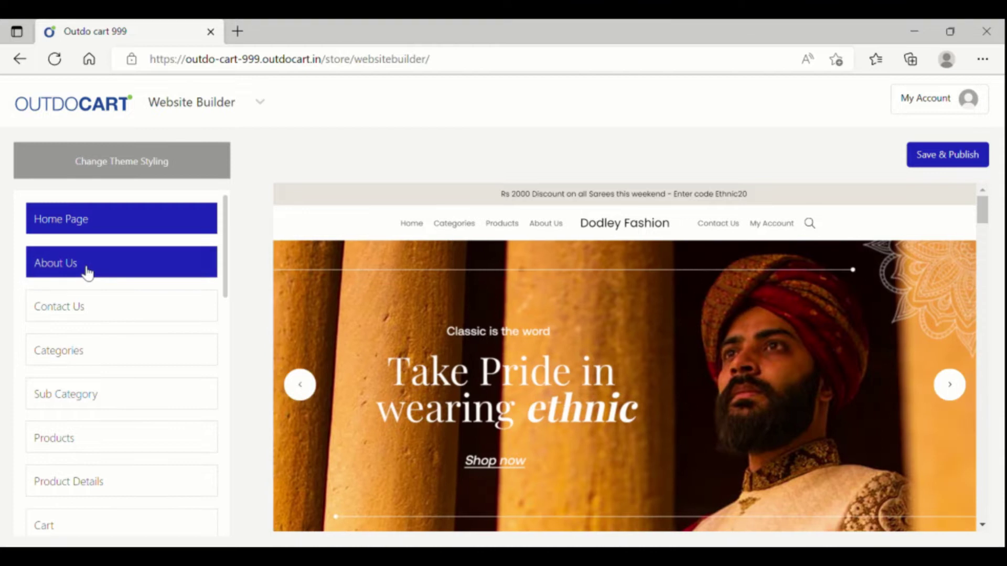
pyautogui.click(86, 270)
pyautogui.click(100, 314)
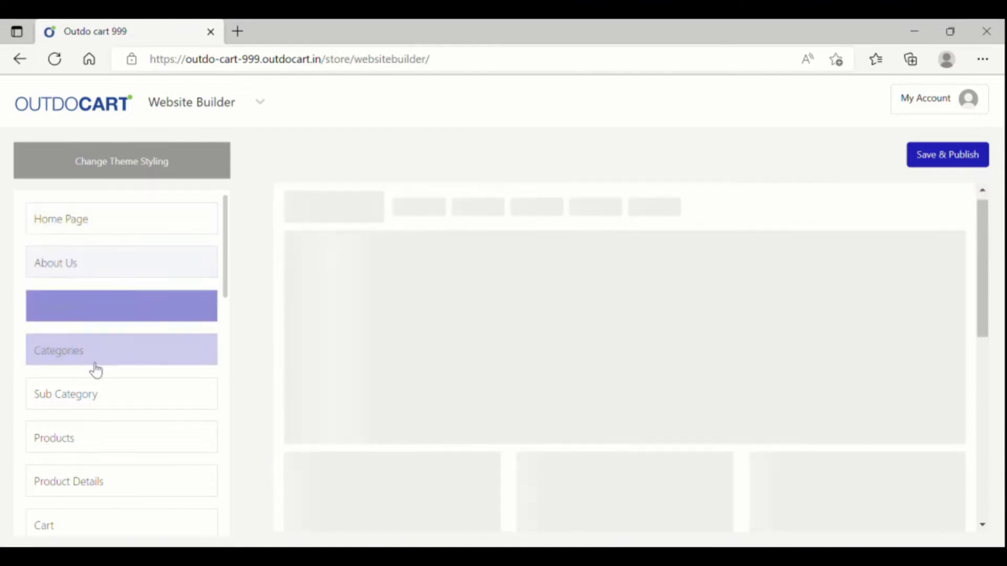
pyautogui.click(89, 355)
pyautogui.click(83, 405)
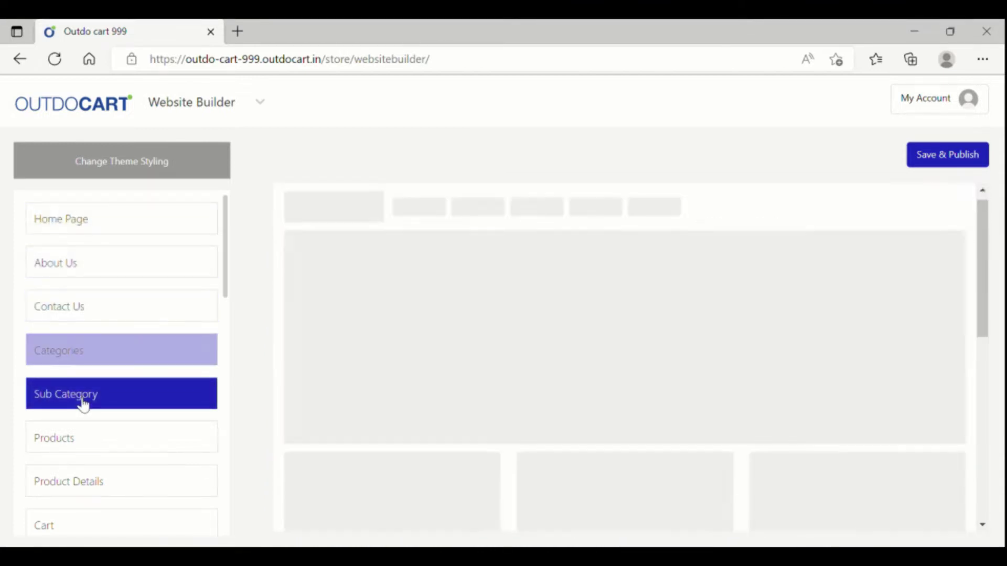
pyautogui.scroll(-10, 83, 435)
pyautogui.scroll(10, 84, 422)
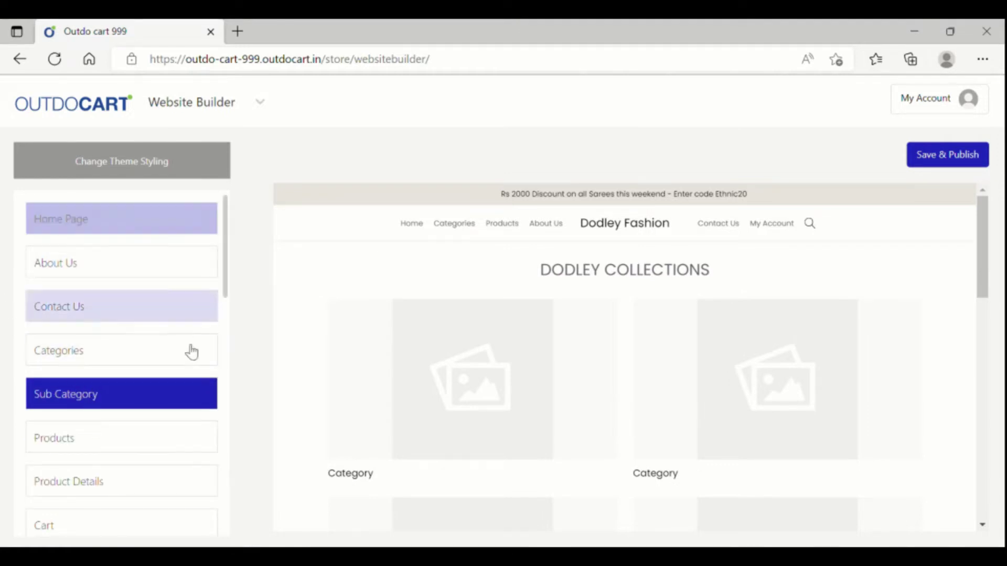
pyautogui.click(115, 218)
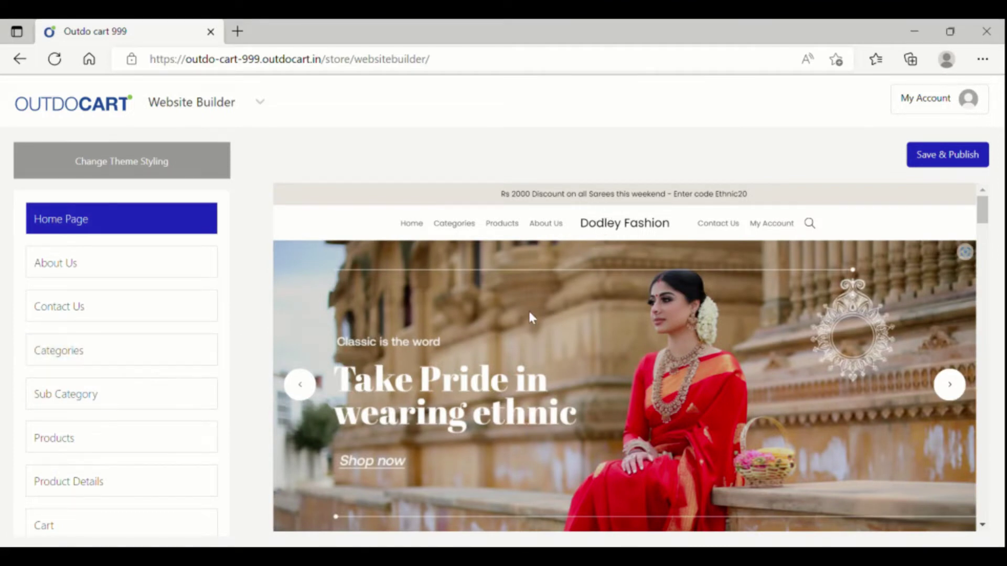
pyautogui.scroll(-5, 616, 290)
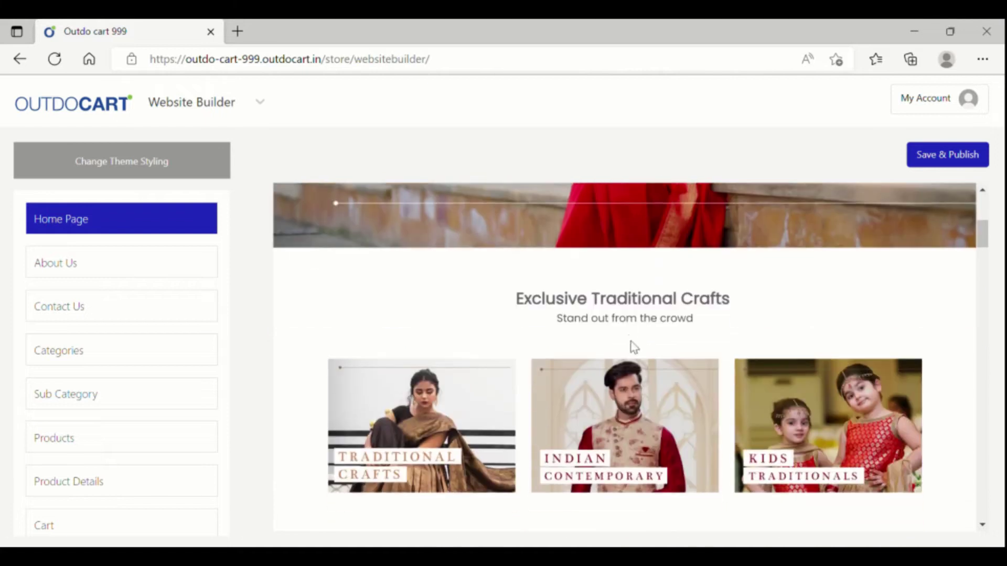
pyautogui.scroll(5, 634, 348)
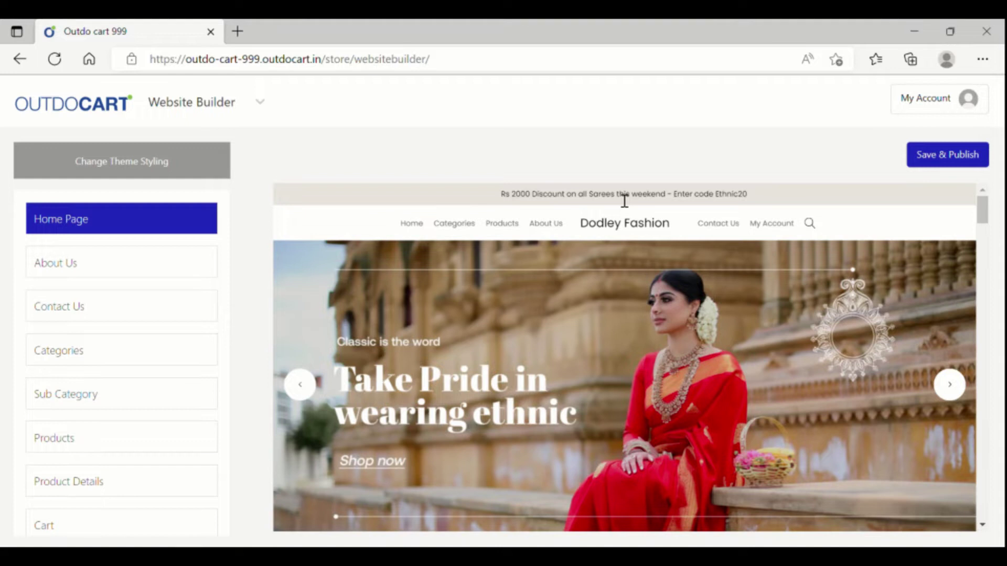
# Step: Replace 'Enter code Ethnic20' in the announcement bar with 'Use Coupin Code DEMO@123'
pyautogui.click(624, 200)
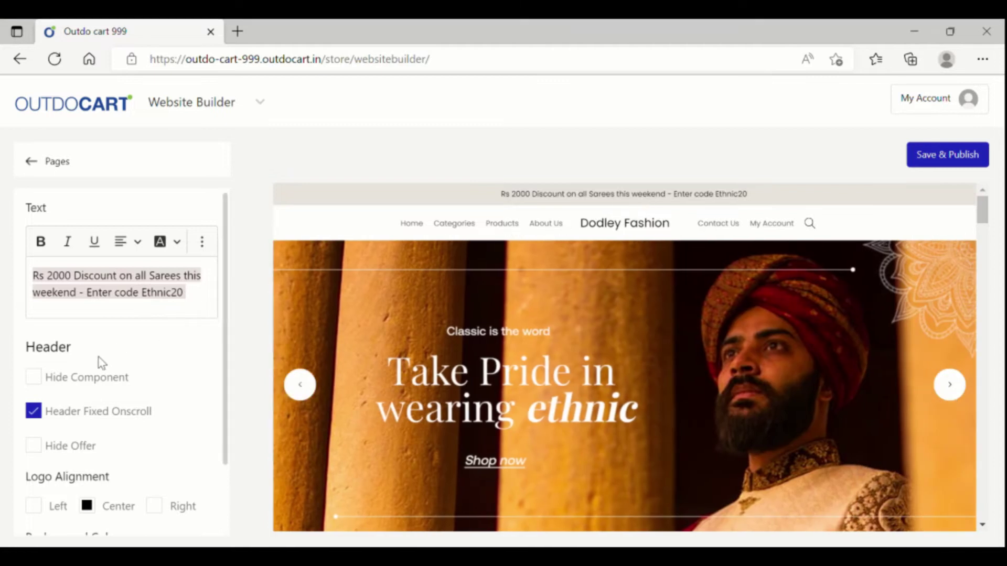
pyautogui.click(208, 304)
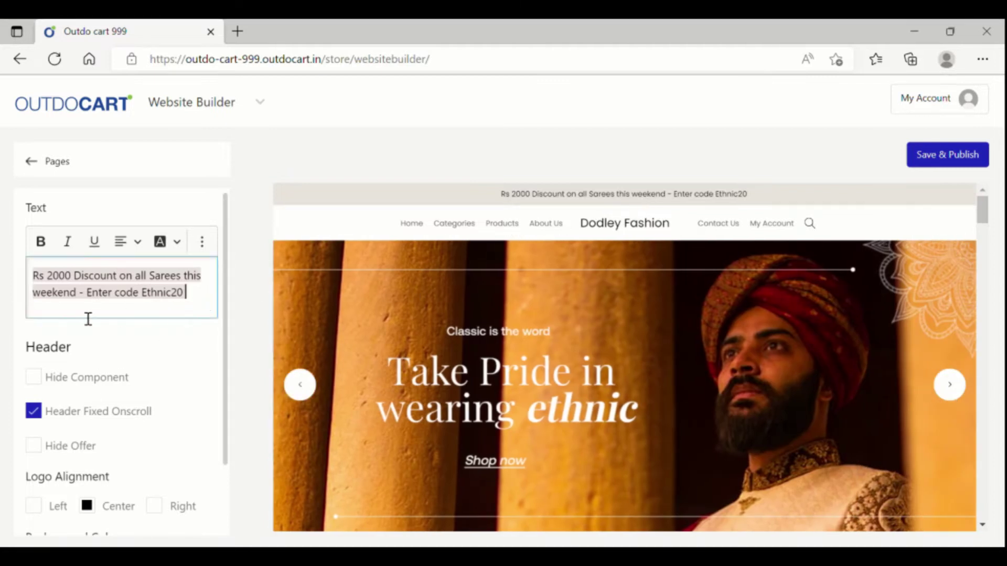
pyautogui.moveTo(87, 299); pyautogui.dragTo(214, 299)
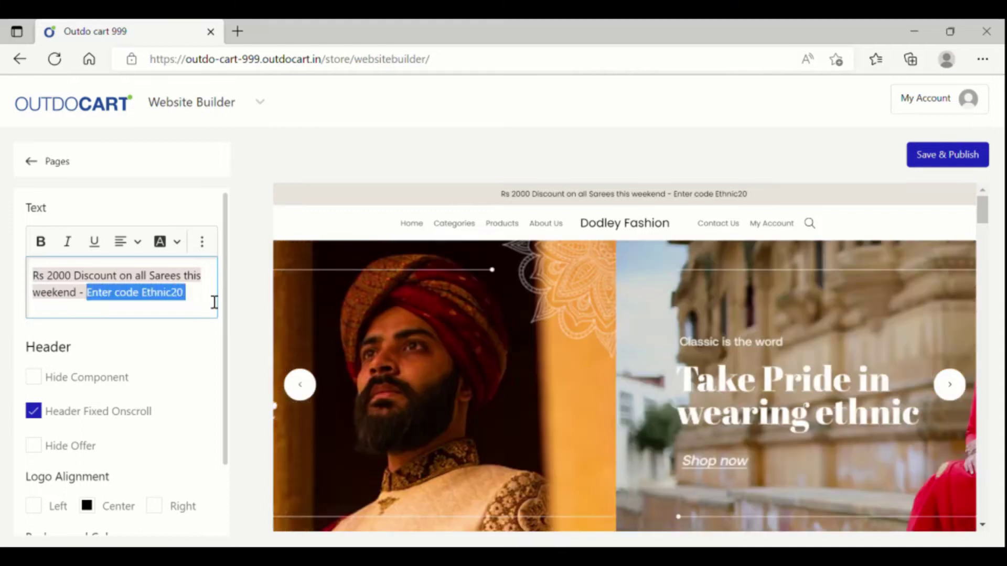
pyautogui.press('BackSpace')
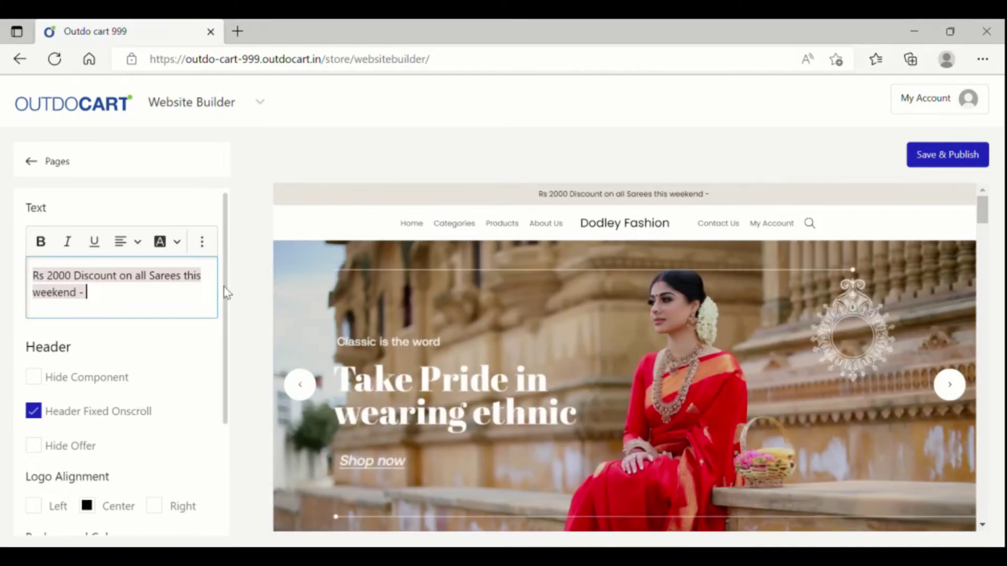
pyautogui.write('Use')
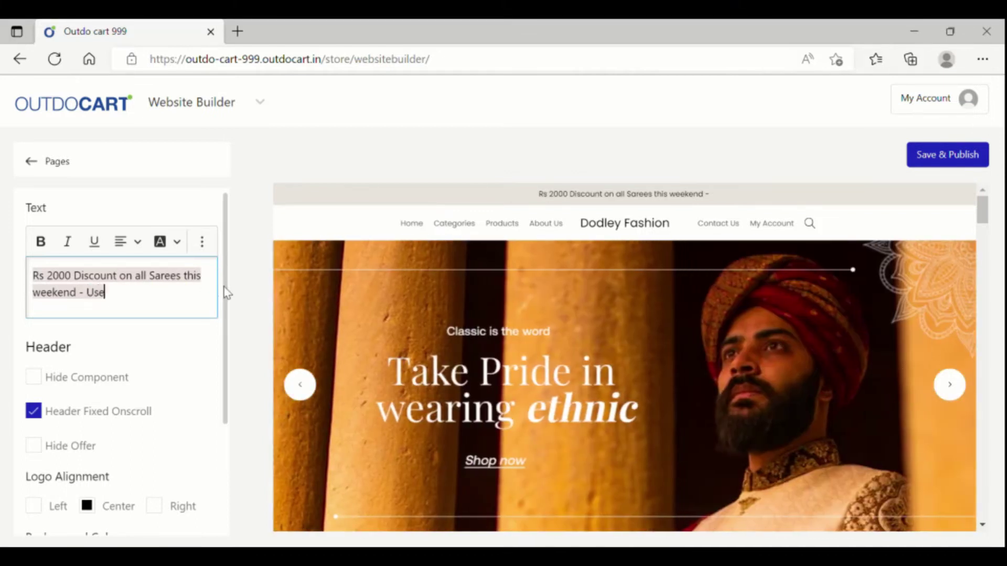
pyautogui.write(' Coupin')
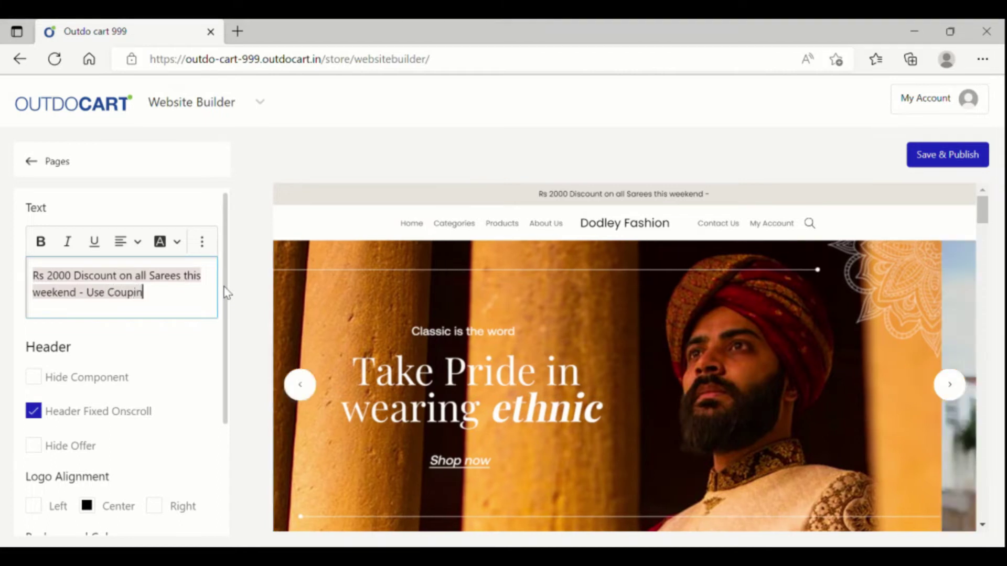
pyautogui.write(' Code DEM')
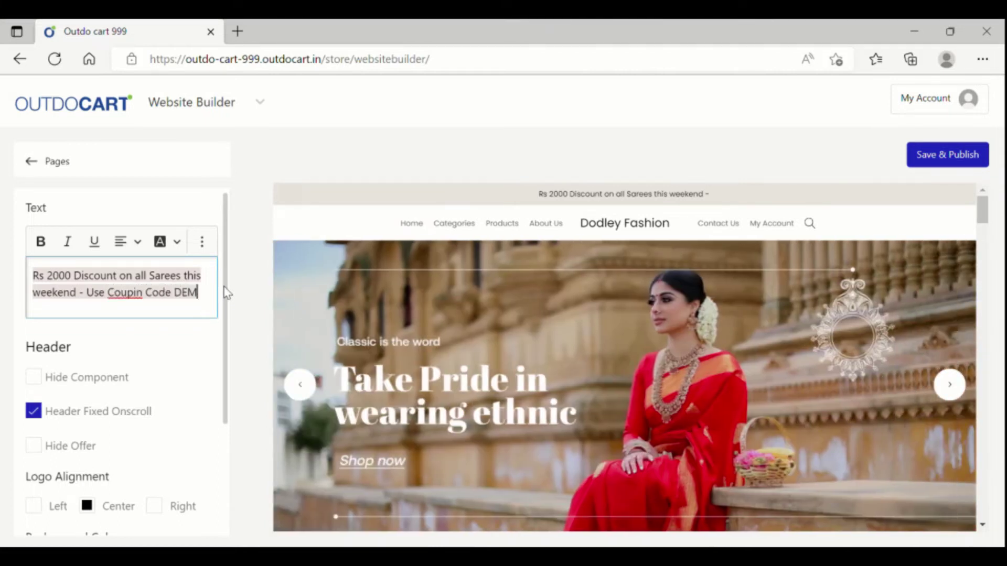
pyautogui.write('O@!@#')
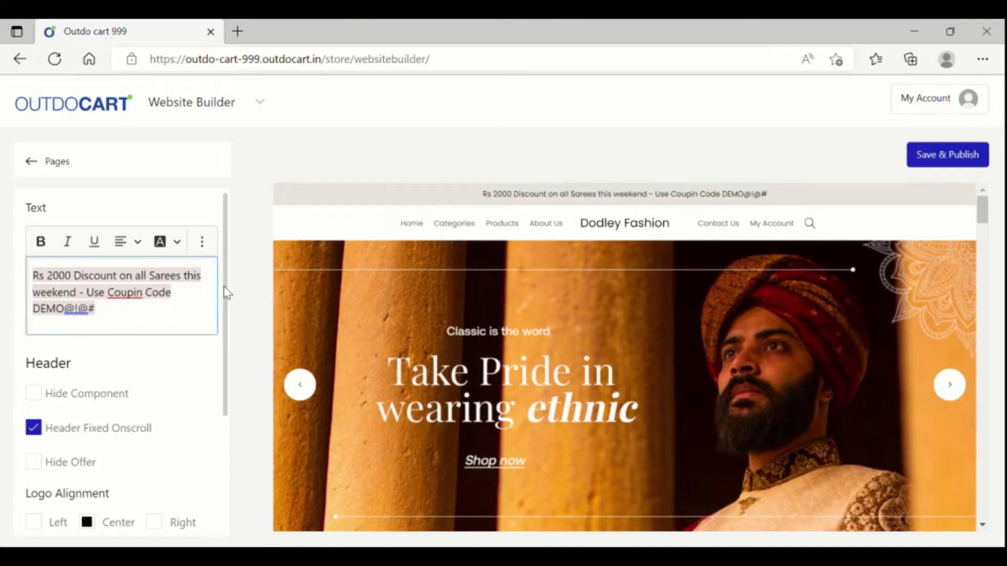
pyautogui.press('BackSpace')
pyautogui.press('BackSpace')
pyautogui.press('BackSpace')
pyautogui.press('BackSpace')
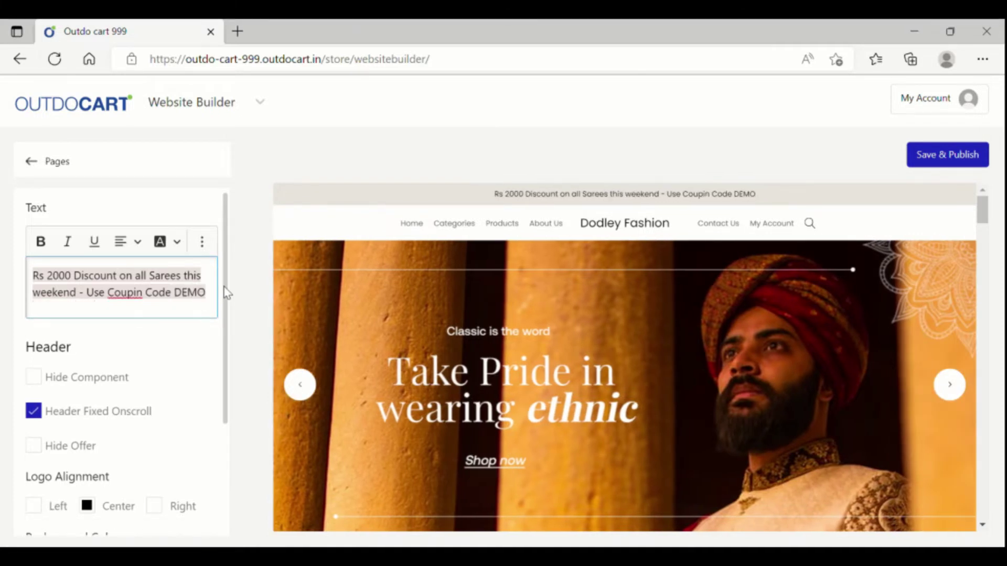
pyautogui.write('@123')
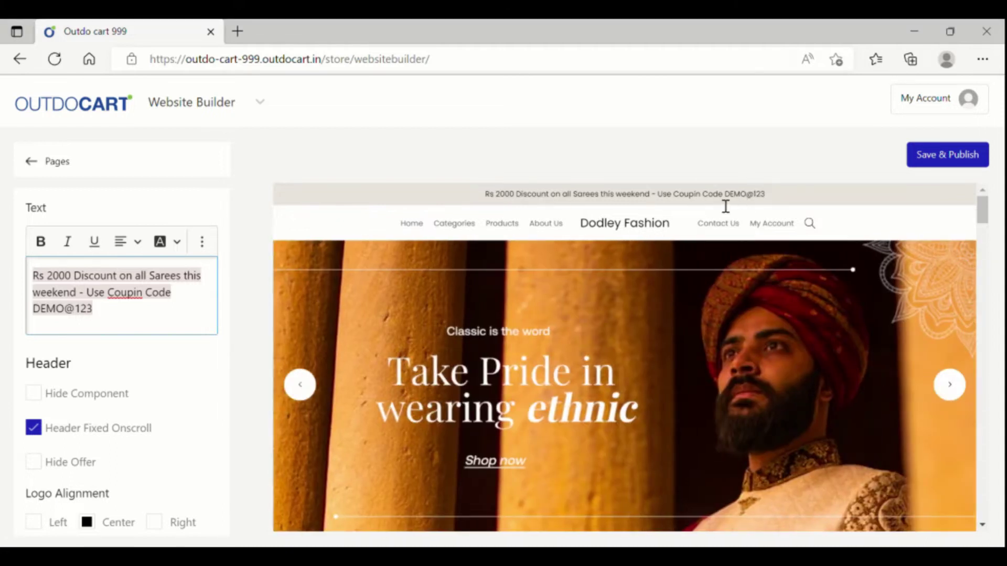
# Step: Select the full announcement text, then bring up the hero slider's Auto Slider and Cards settings
pyautogui.tripleClick(124, 322)
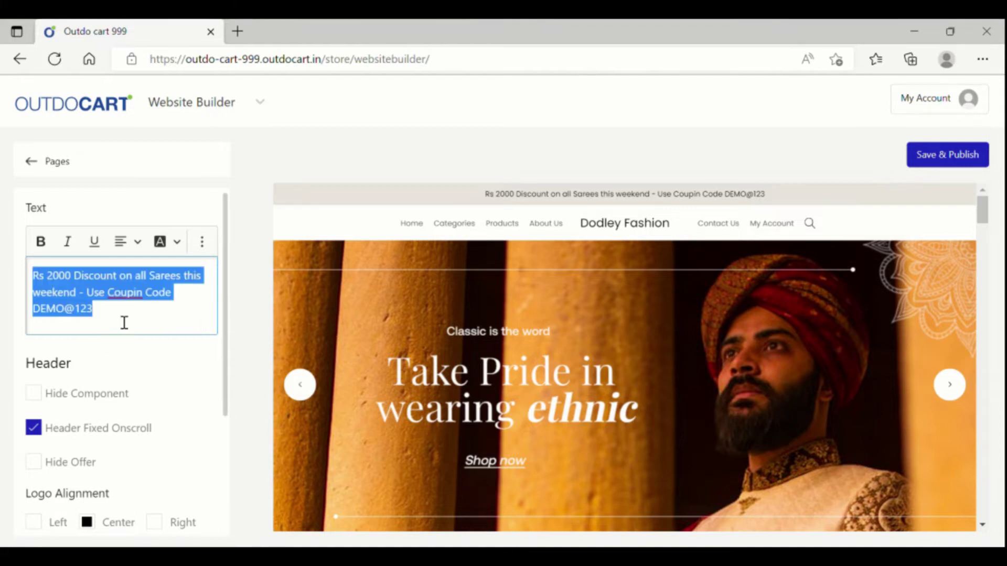
pyautogui.click(202, 241)
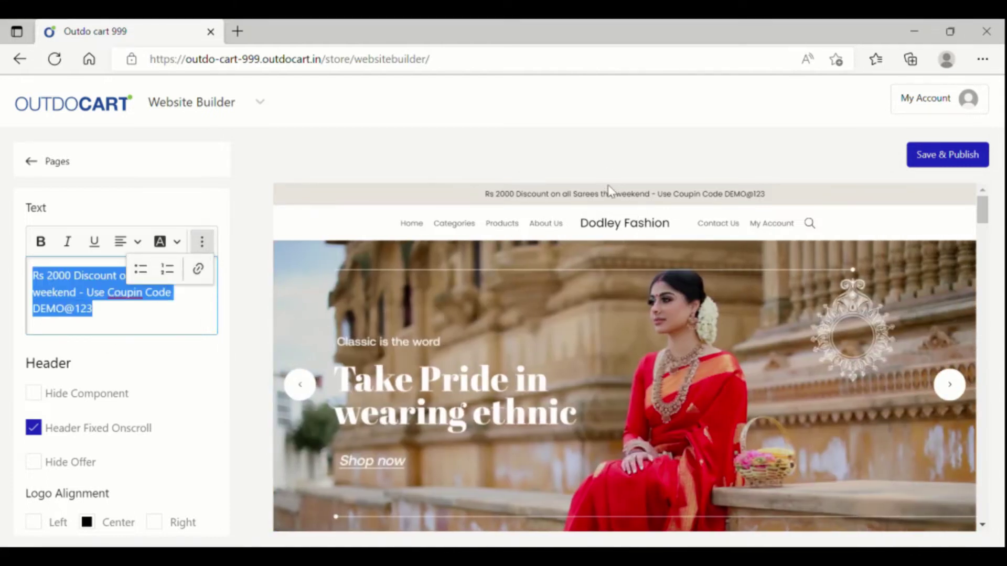
pyautogui.click(645, 284)
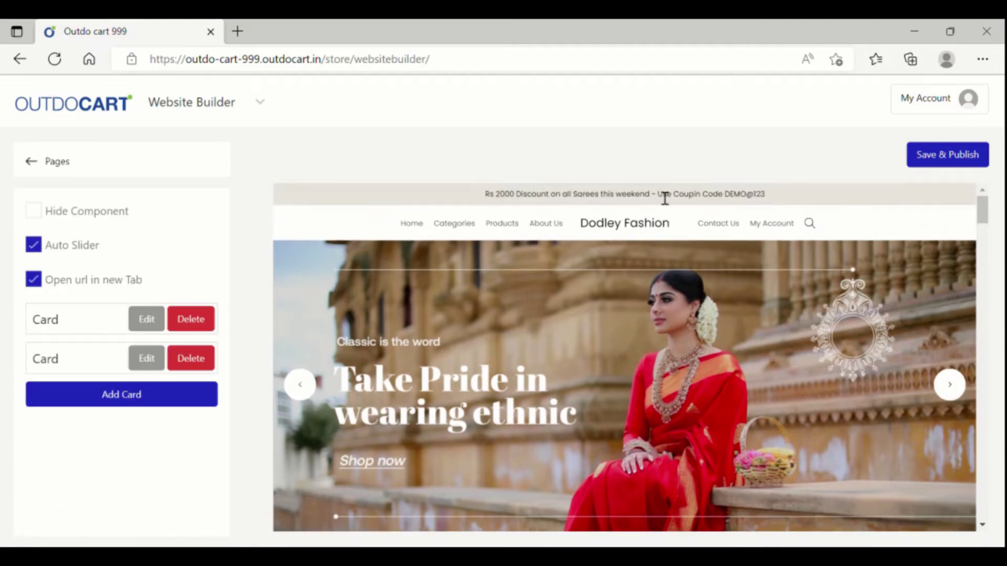
# Step: Advance the hero banner to its next slide and open the first card's image, URL and alt-text fields
pyautogui.scroll(-1, 662, 303)
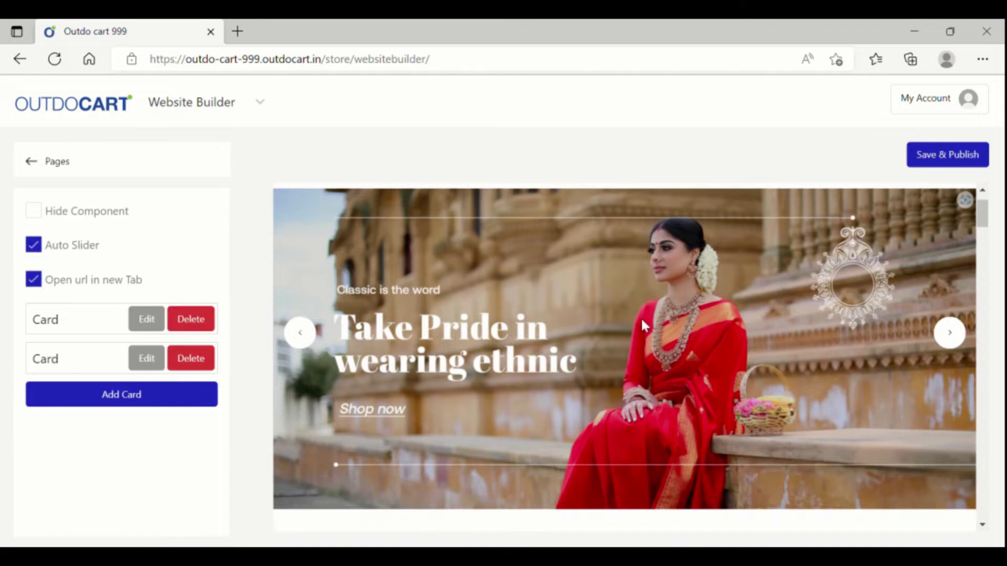
pyautogui.click(959, 330)
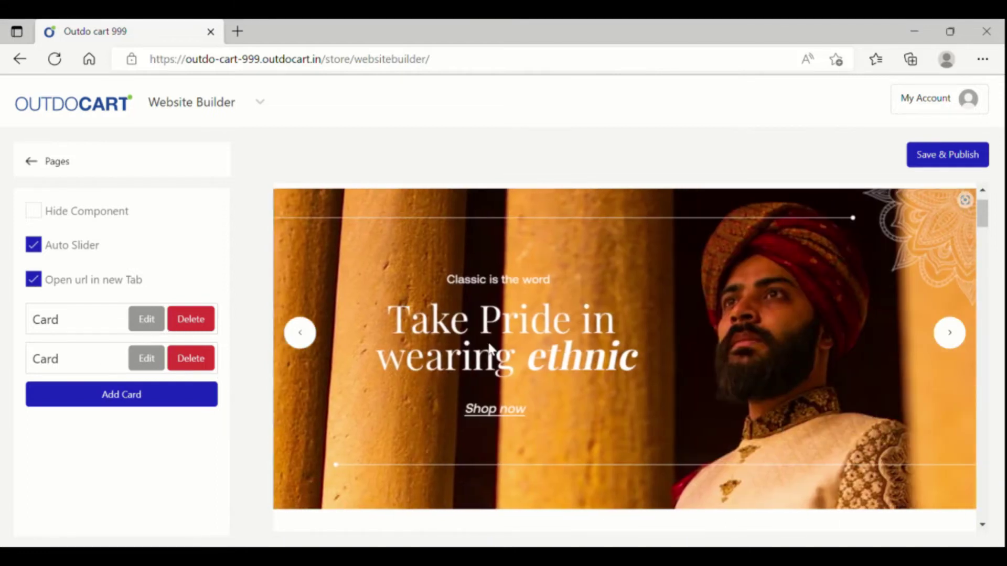
pyautogui.click(147, 321)
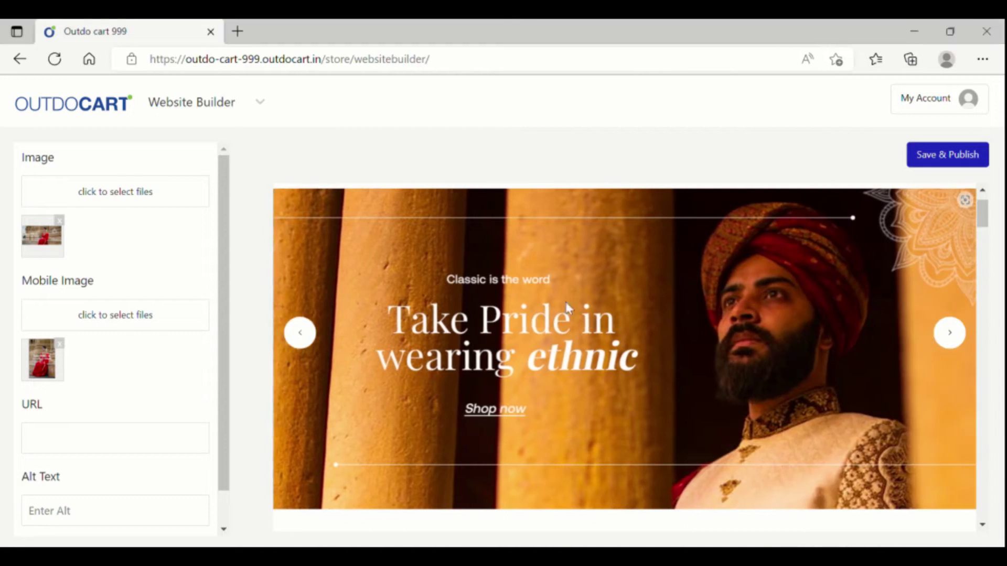
# Step: Move the preview down to Exclusive Traditional Crafts, dismissing the stray Bing visual search panel
pyautogui.scroll(-1, 601, 320)
pyautogui.scroll(1, 602, 322)
pyautogui.scroll(1, 579, 376)
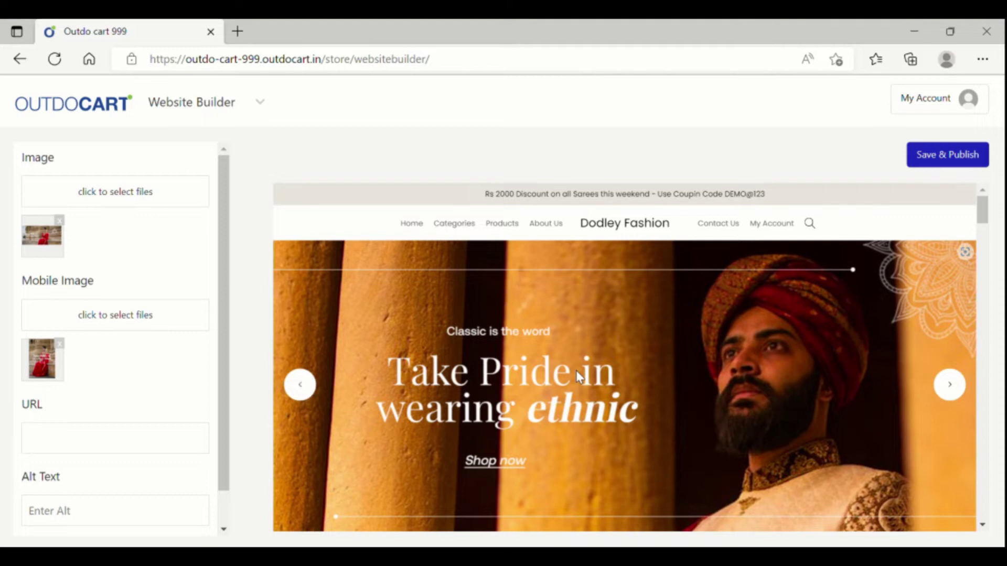
pyautogui.scroll(-1, 576, 370)
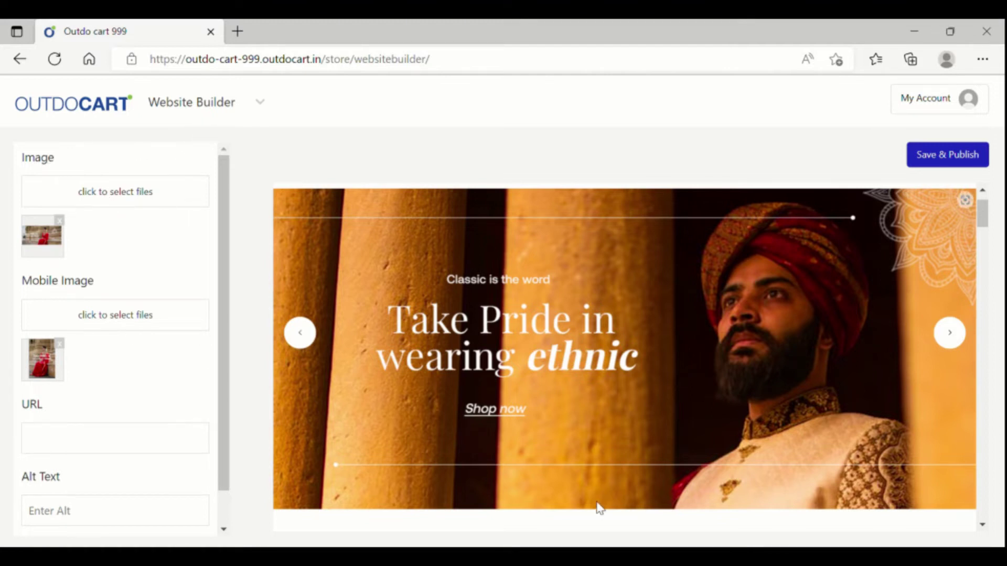
pyautogui.click(949, 332)
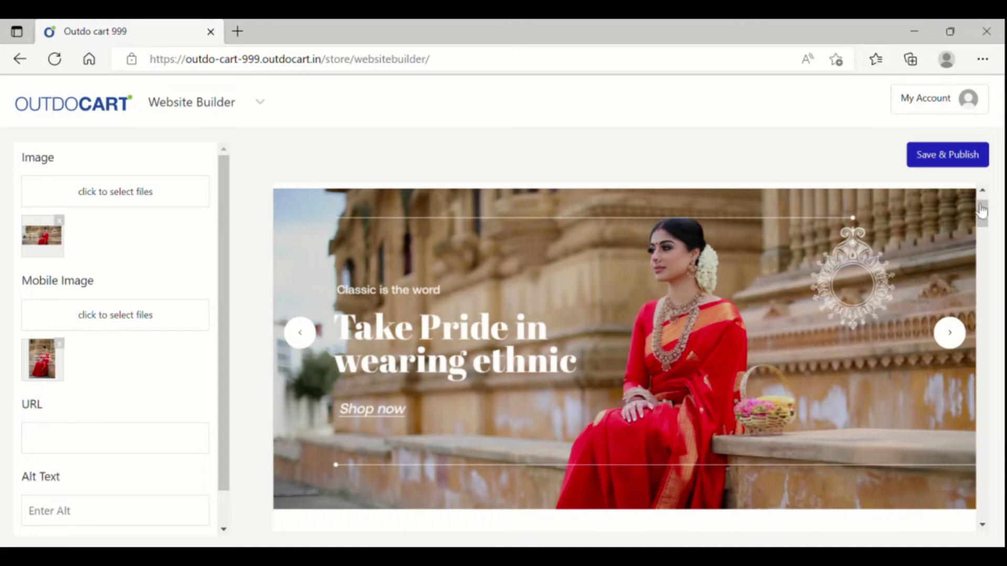
pyautogui.click(988, 221)
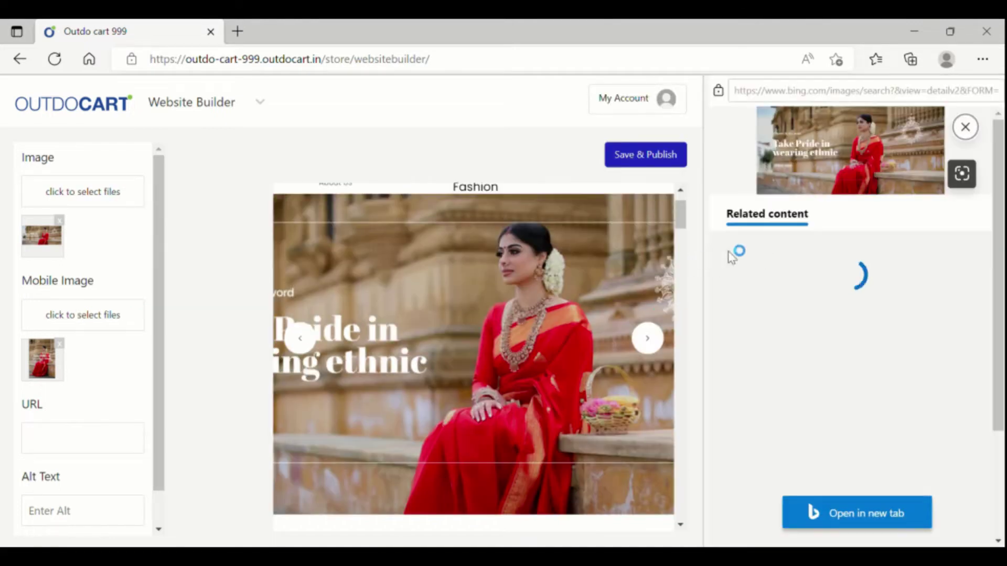
pyautogui.click(966, 128)
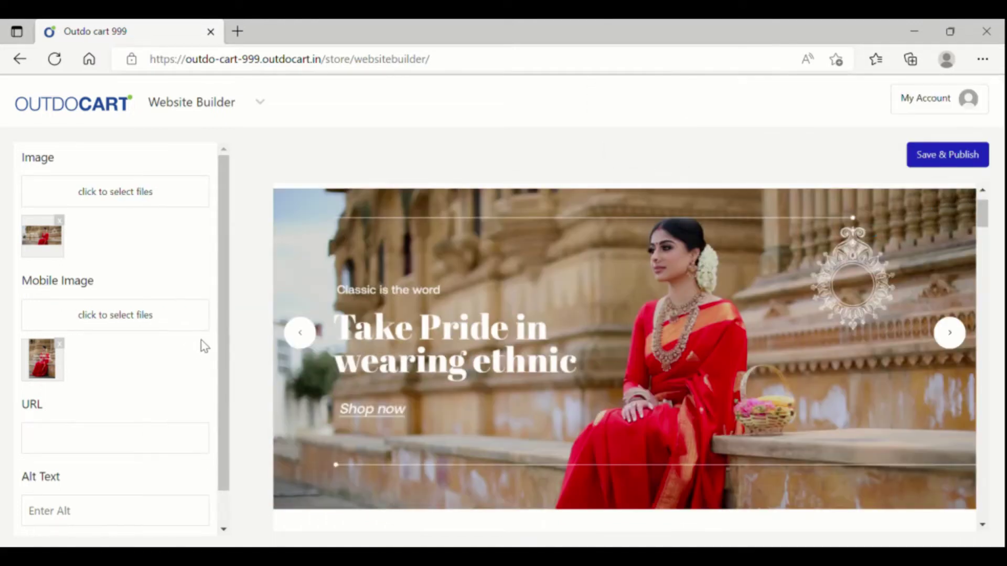
pyautogui.moveTo(984, 221); pyautogui.dragTo(986, 243)
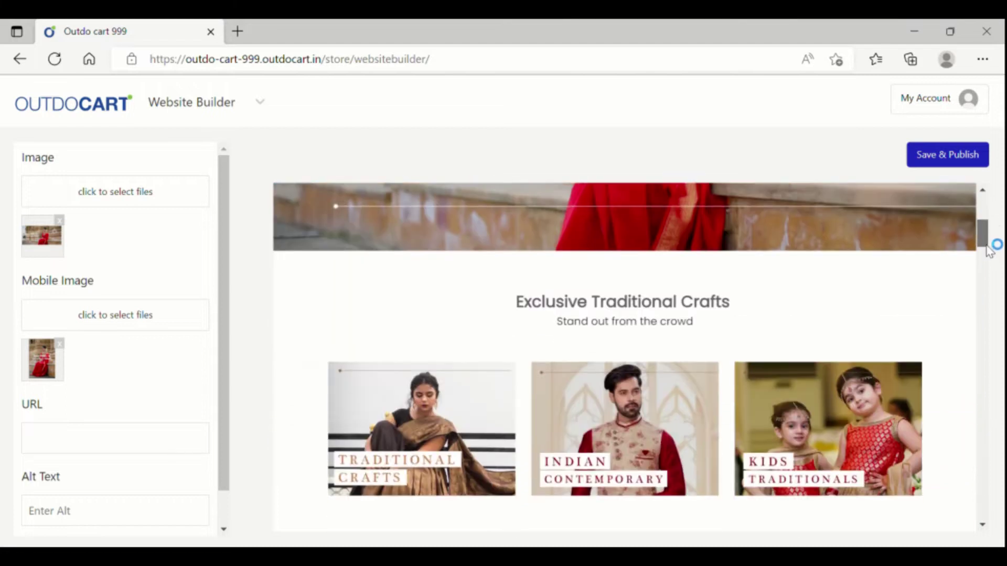
pyautogui.click(694, 330)
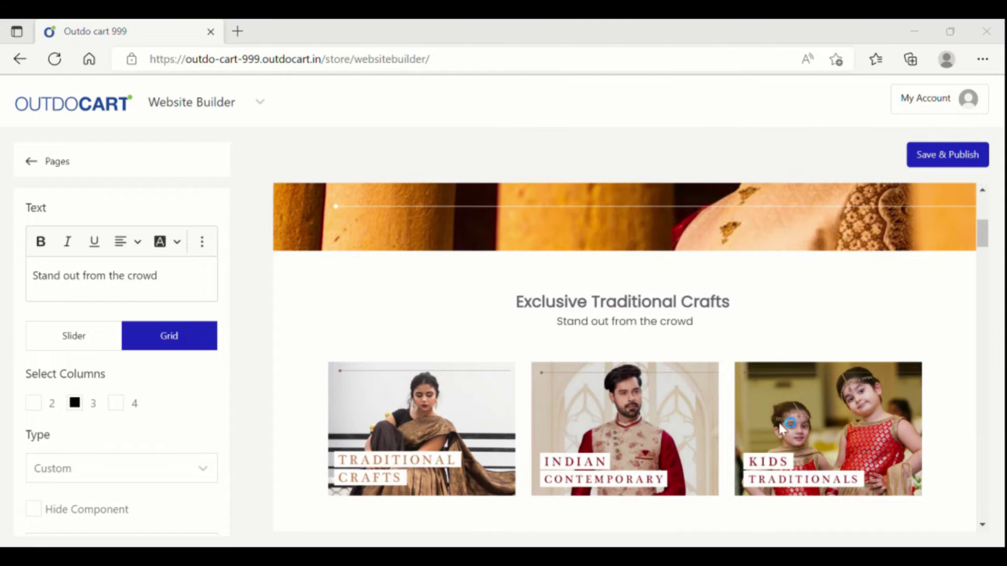
# Step: Select the 'Exclusive Traditional Crafts' heading to load it in the Text editor
pyautogui.scroll(-1, 712, 383)
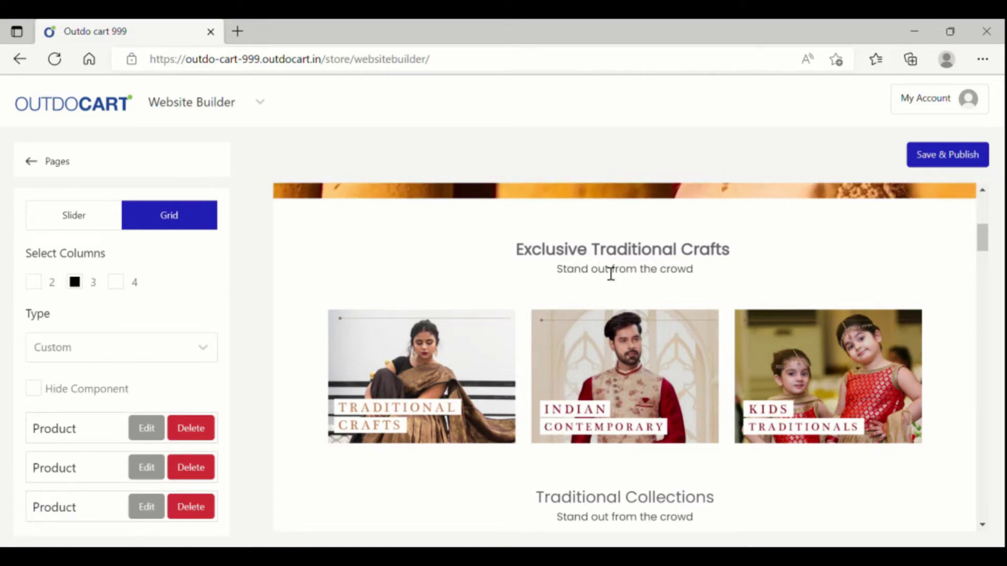
pyautogui.click(643, 254)
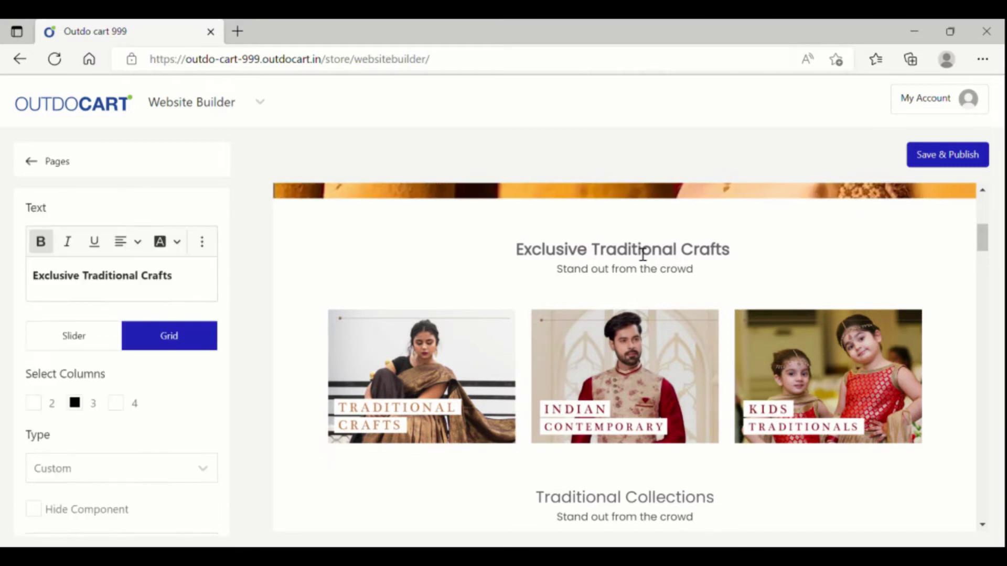
# Step: Append ' - Upto 50% OFF' to the crafts heading and bring up the section's product card list
pyautogui.click(192, 287)
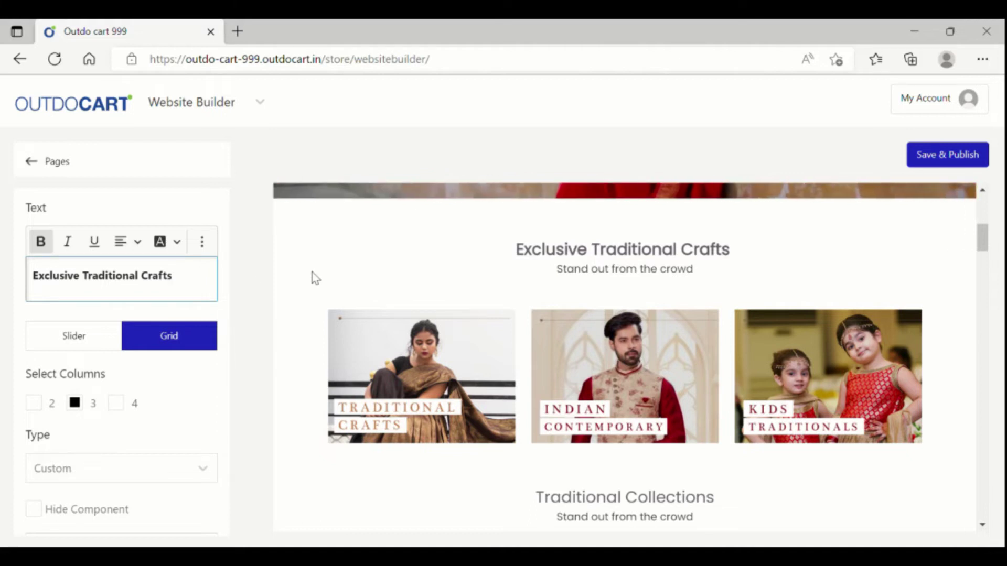
pyautogui.write('- ')
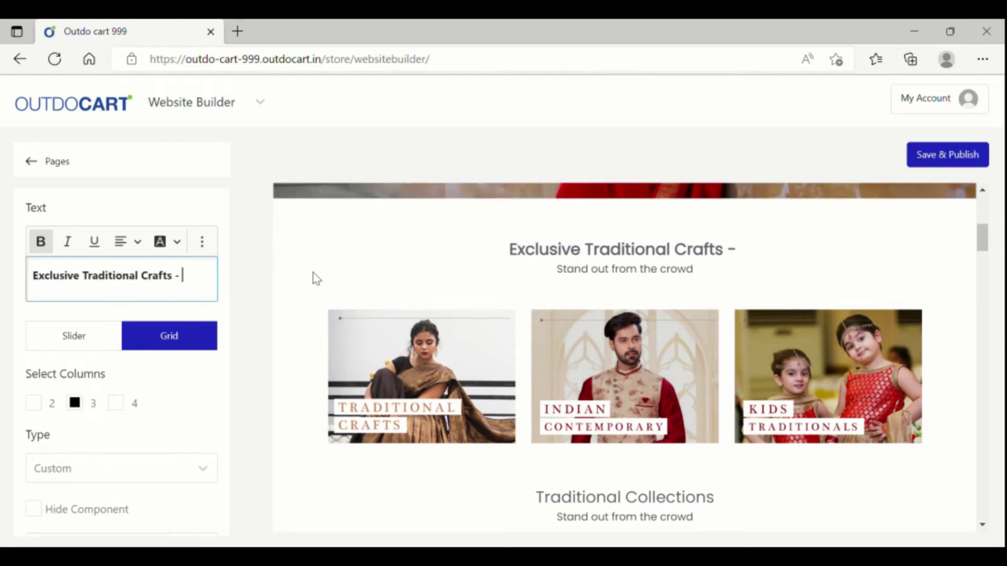
pyautogui.write('Upt')
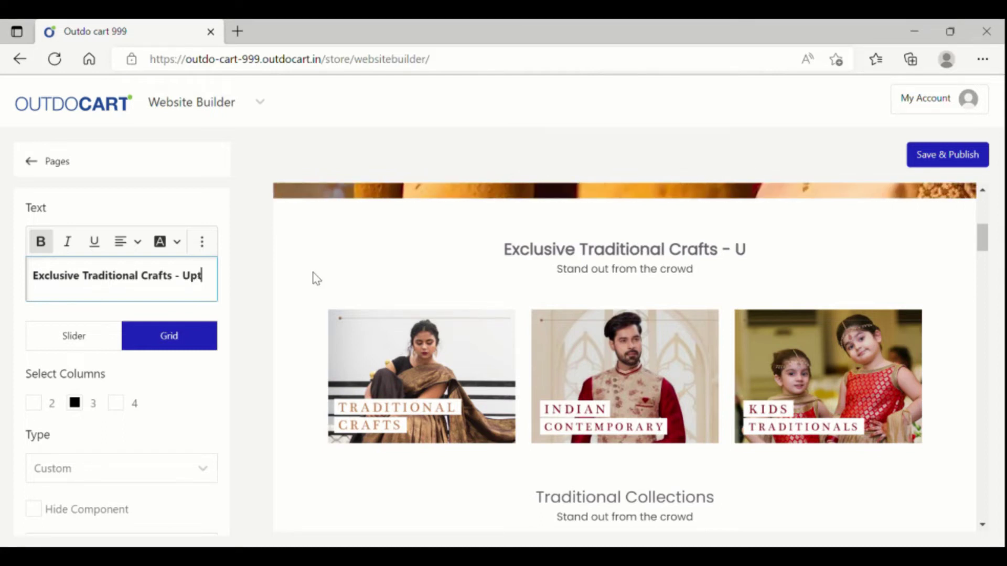
pyautogui.write('o 50% OFF')
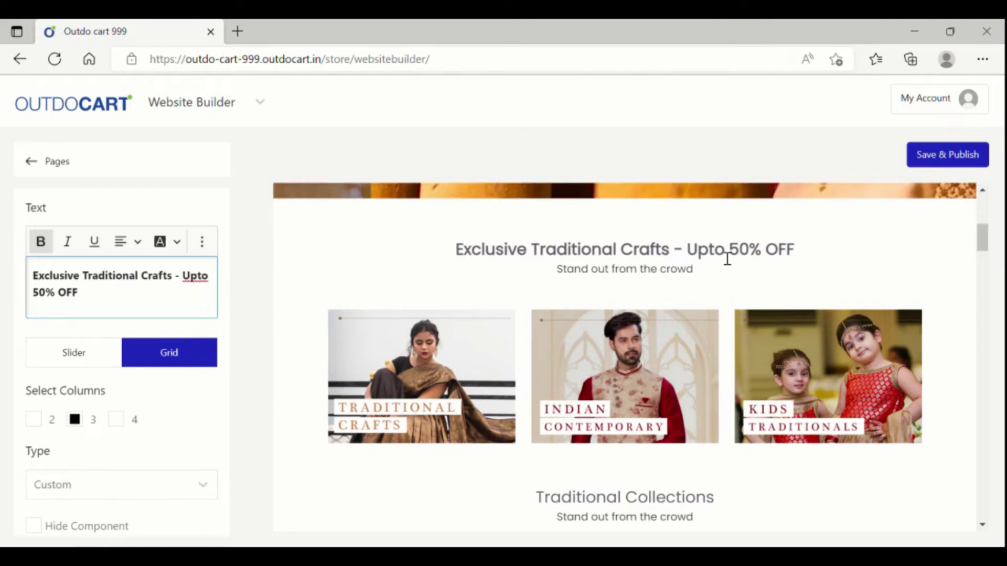
pyautogui.click(620, 282)
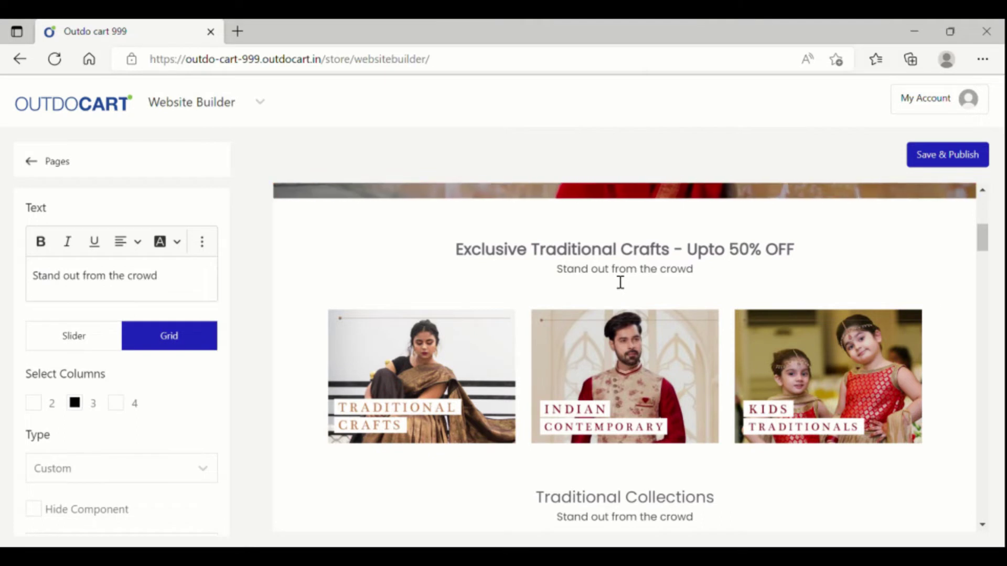
pyautogui.click(467, 376)
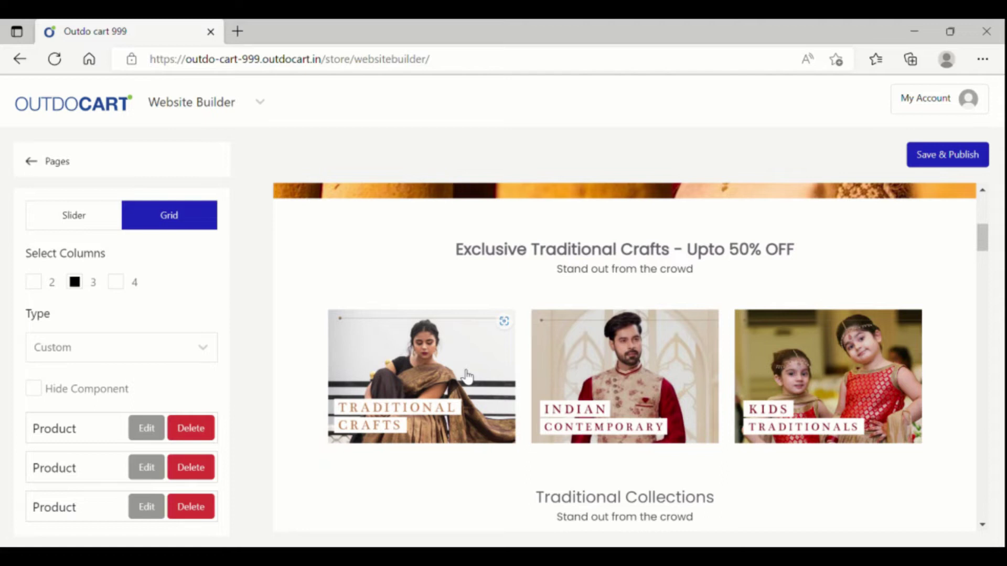
pyautogui.scroll(-1, 143, 386)
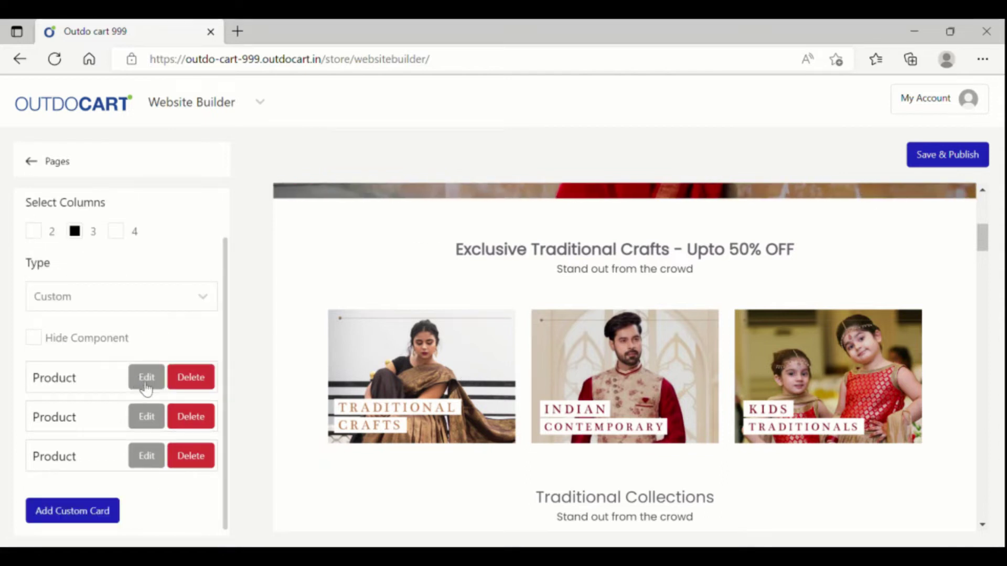
# Step: Set the first crafts card's price to 'Starts 999 Only' and its name to 'Offer Valid For only Today'
pyautogui.click(146, 378)
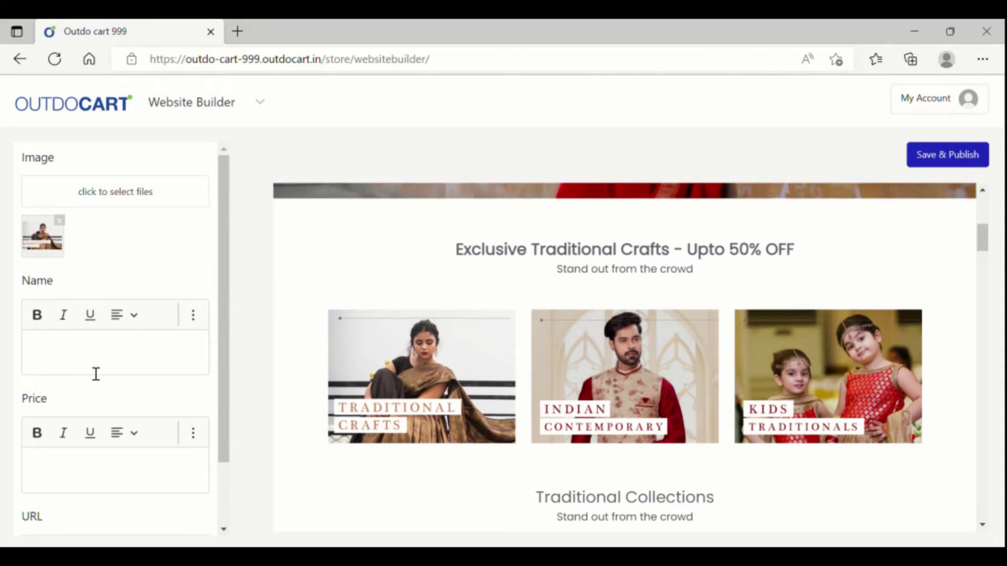
pyautogui.click(77, 479)
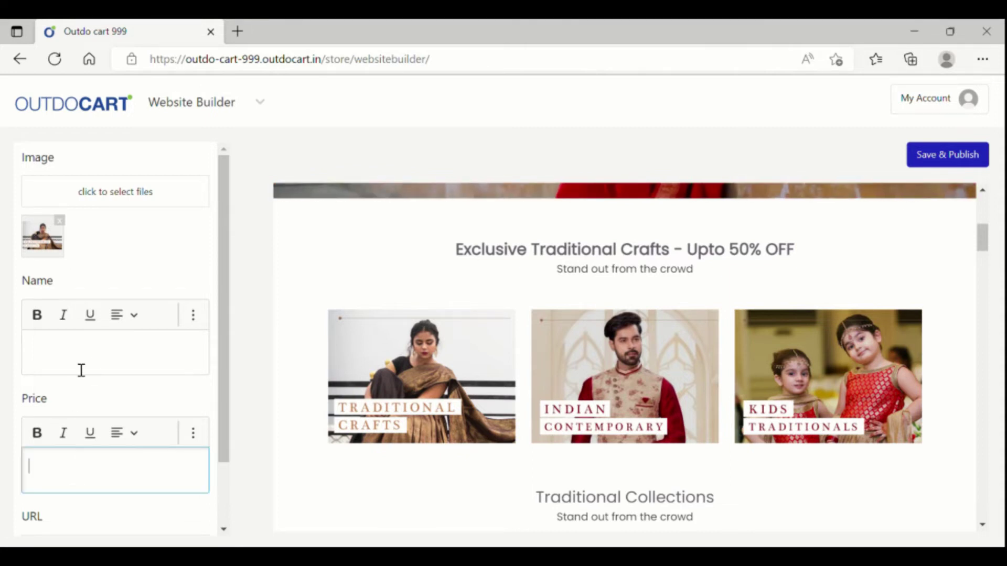
pyautogui.write('99')
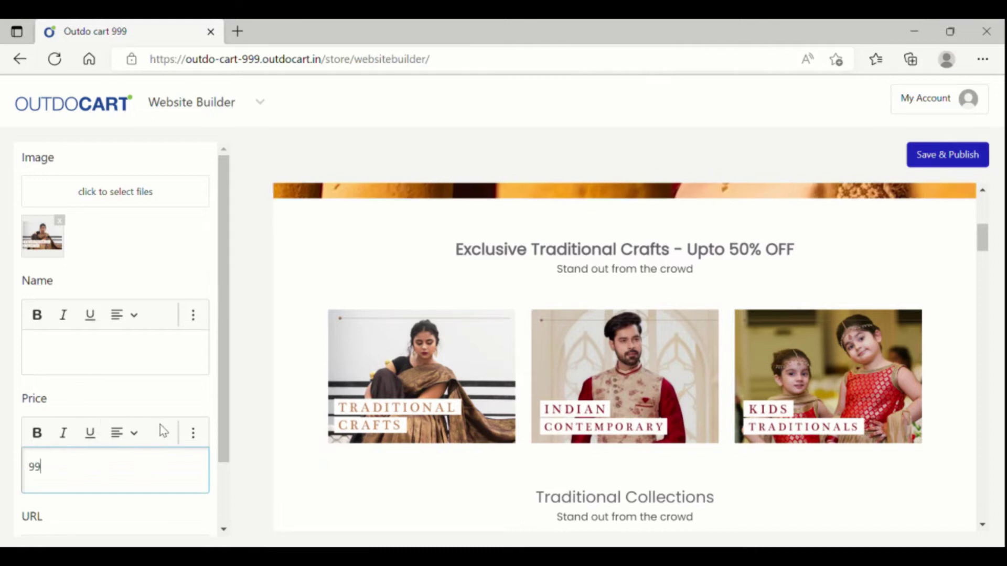
pyautogui.write('9 Only')
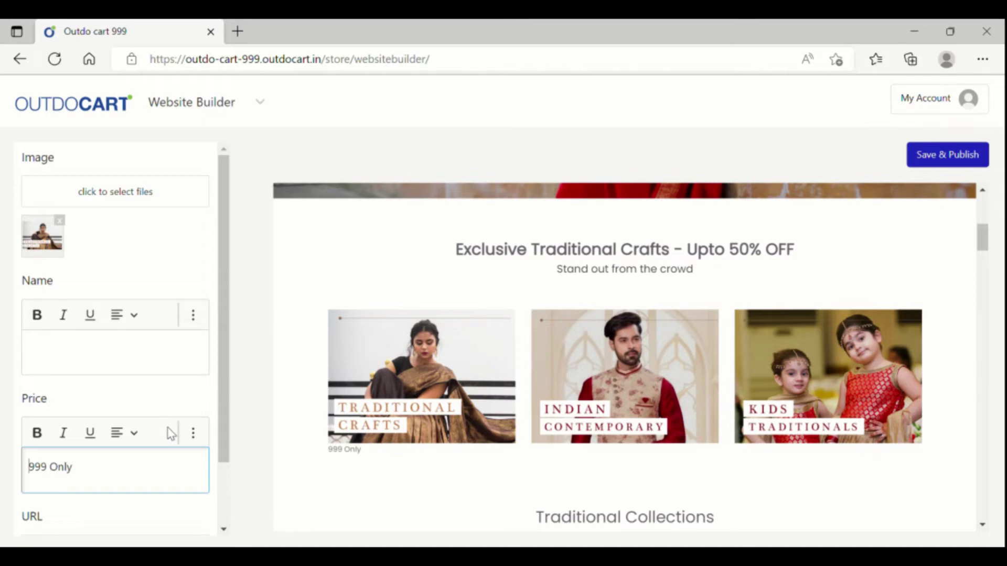
pyautogui.write('Starts')
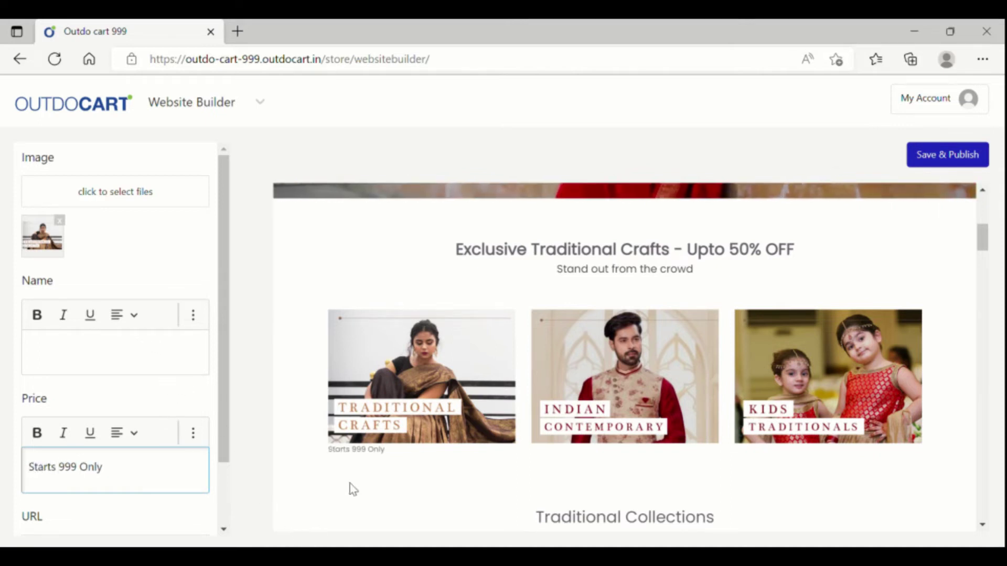
pyautogui.click(142, 359)
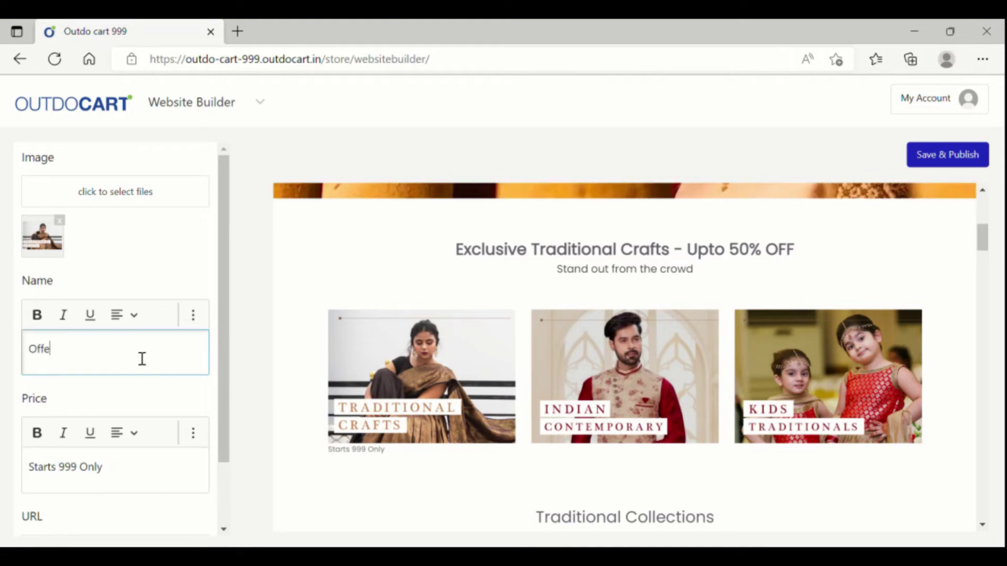
pyautogui.write('Offer Valid For')
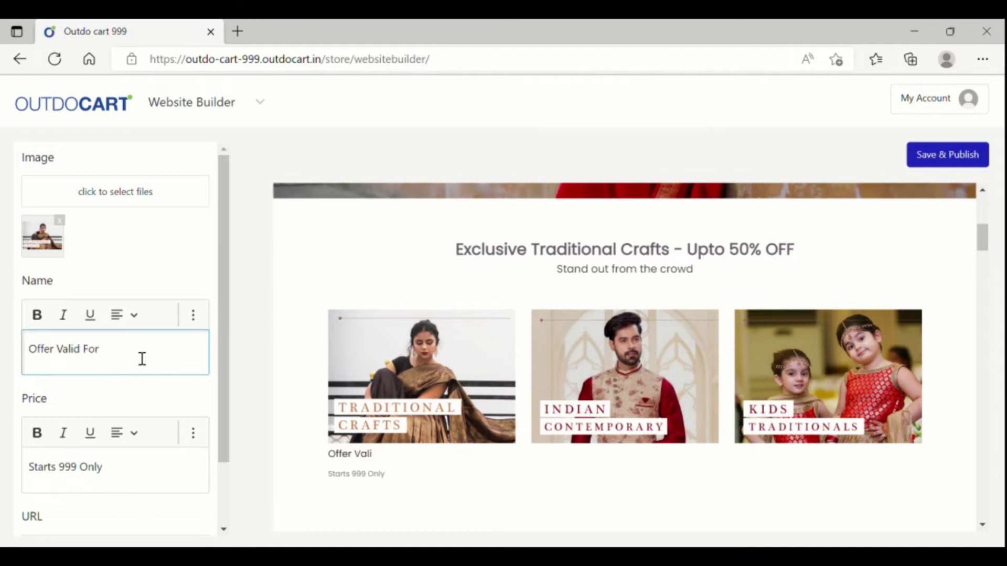
pyautogui.write(' only Today')
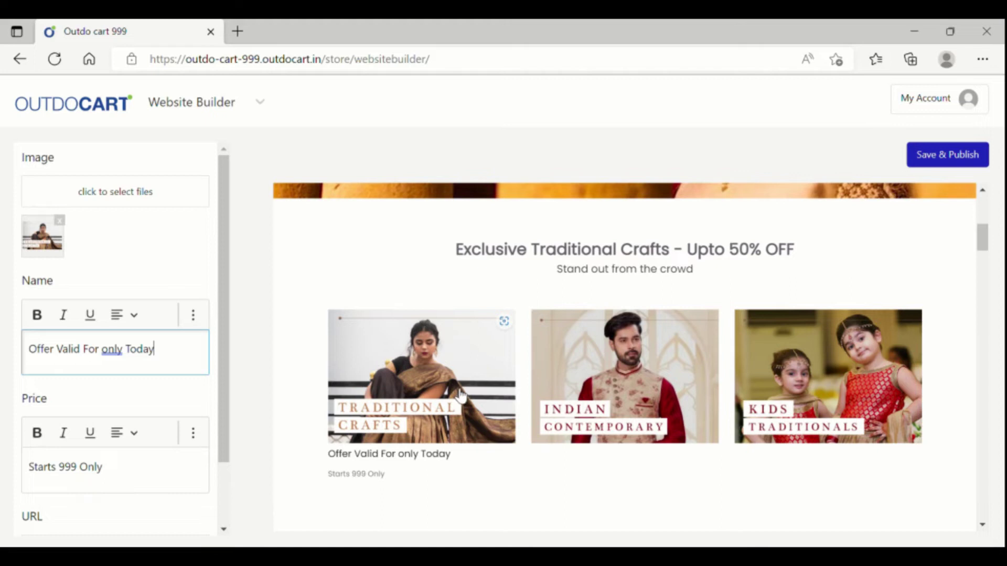
pyautogui.scroll(-1, 221, 467)
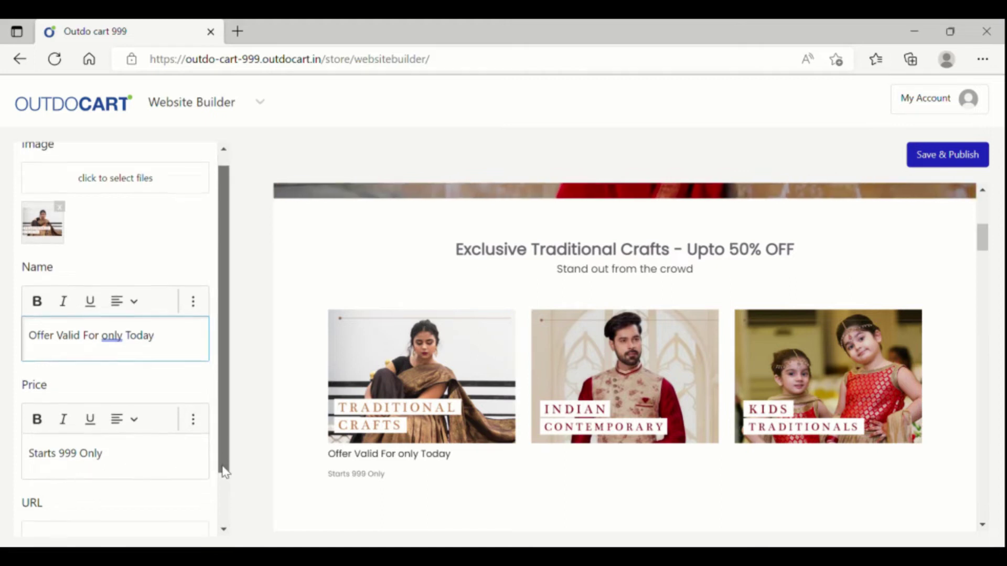
# Step: On the live store, copy the Symbol Men's Regular Polo Shirt - Blue product page address
pyautogui.click(259, 102)
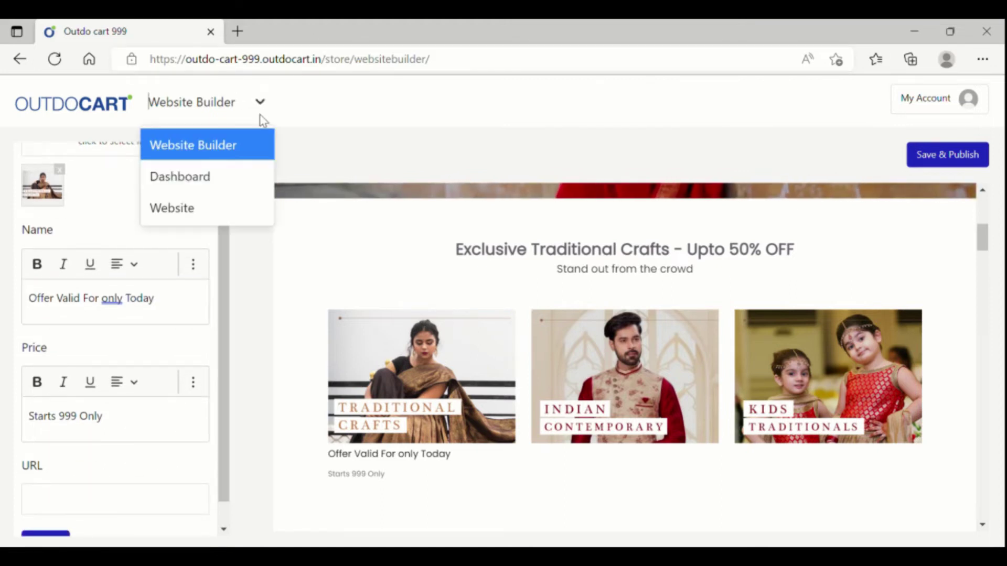
pyautogui.click(247, 207)
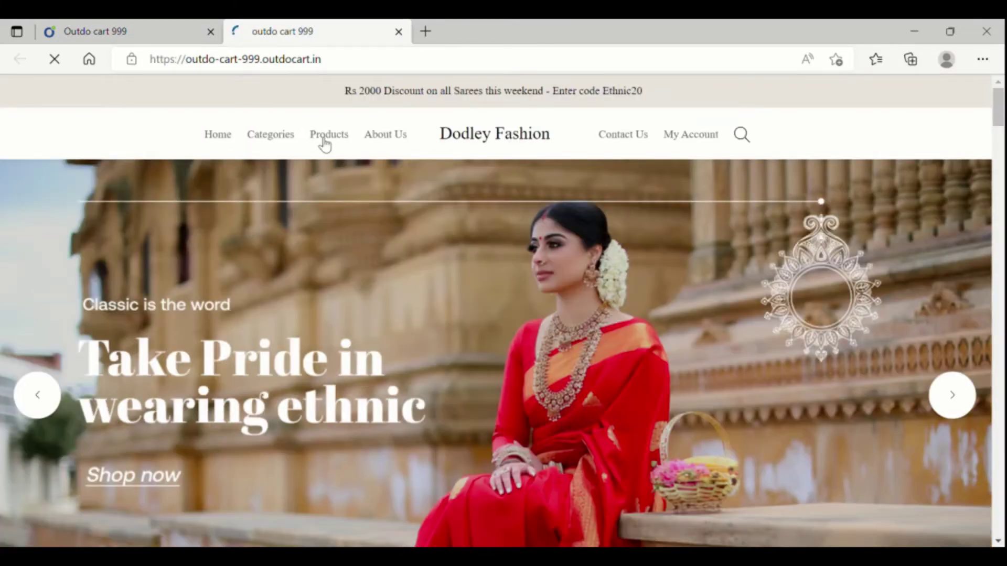
pyautogui.click(326, 145)
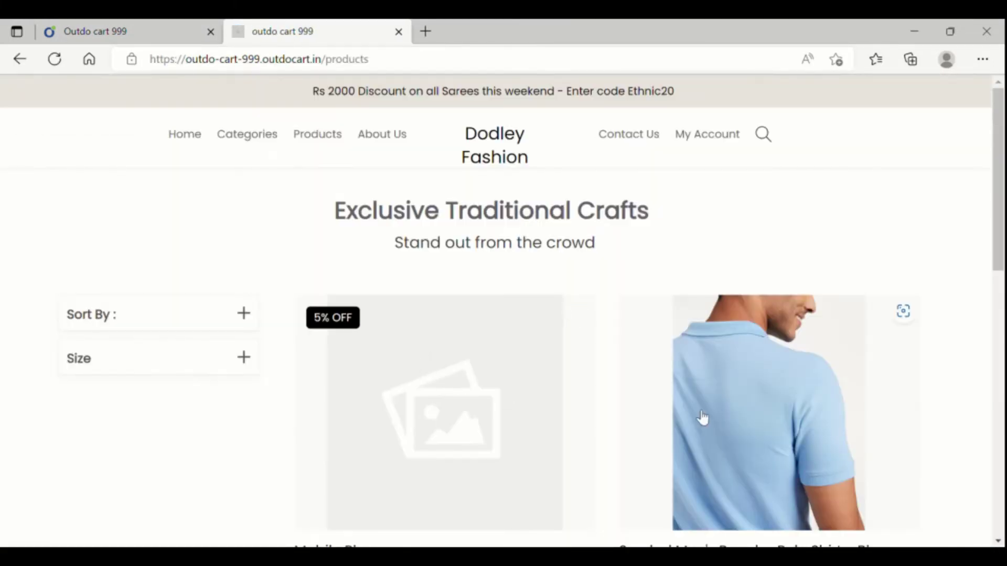
pyautogui.click(767, 399)
pyautogui.click(303, 67)
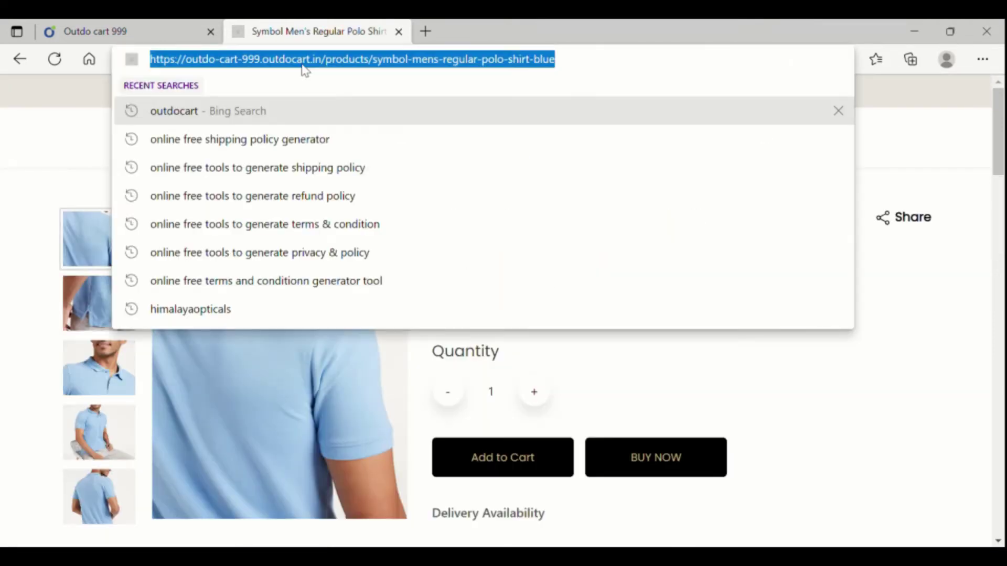
# Step: Paste the polo shirt address into the card's URL field and save and publish the changes
pyautogui.click(110, 34)
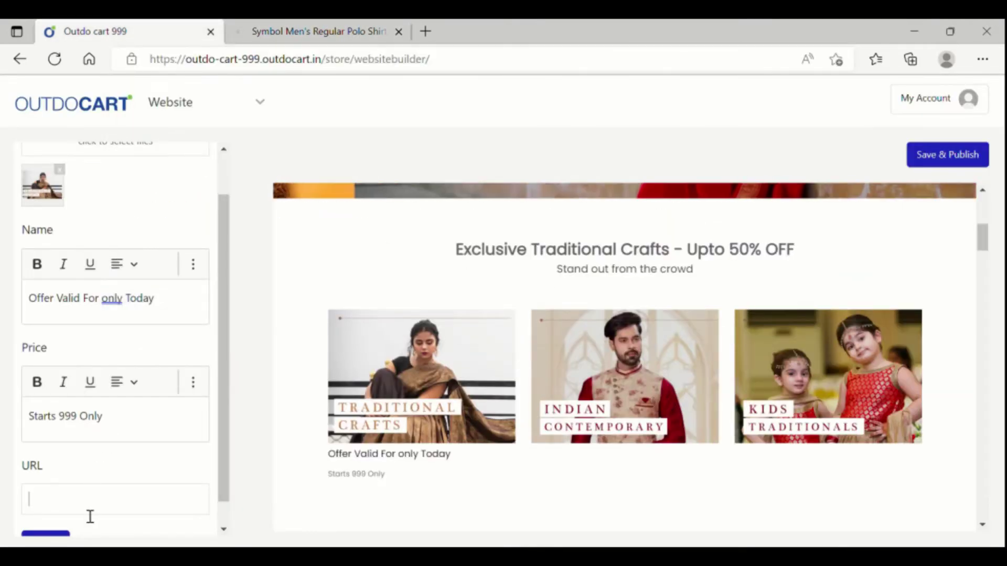
pyautogui.hotkey('ctrl', 'v')
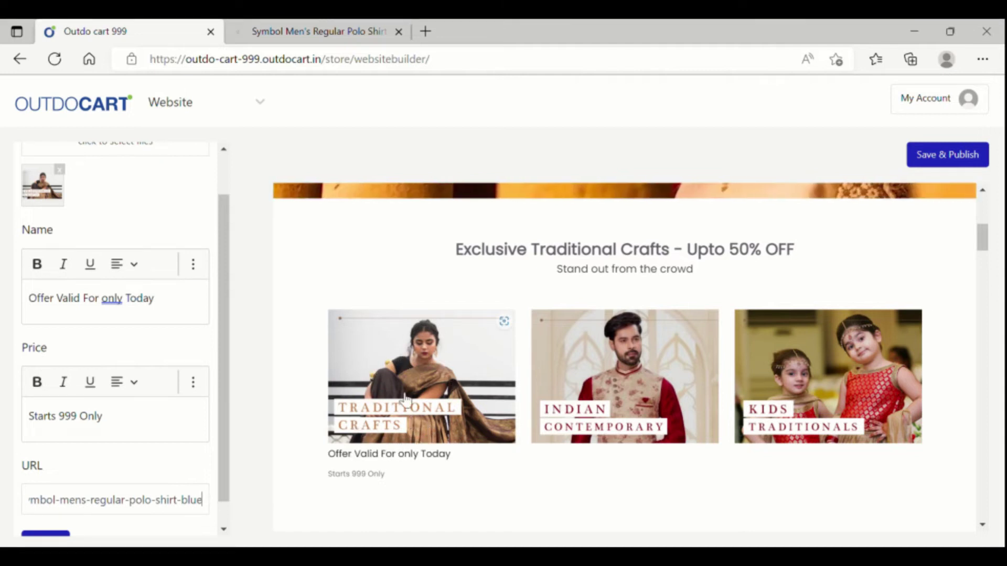
pyautogui.click(316, 24)
pyautogui.click(398, 31)
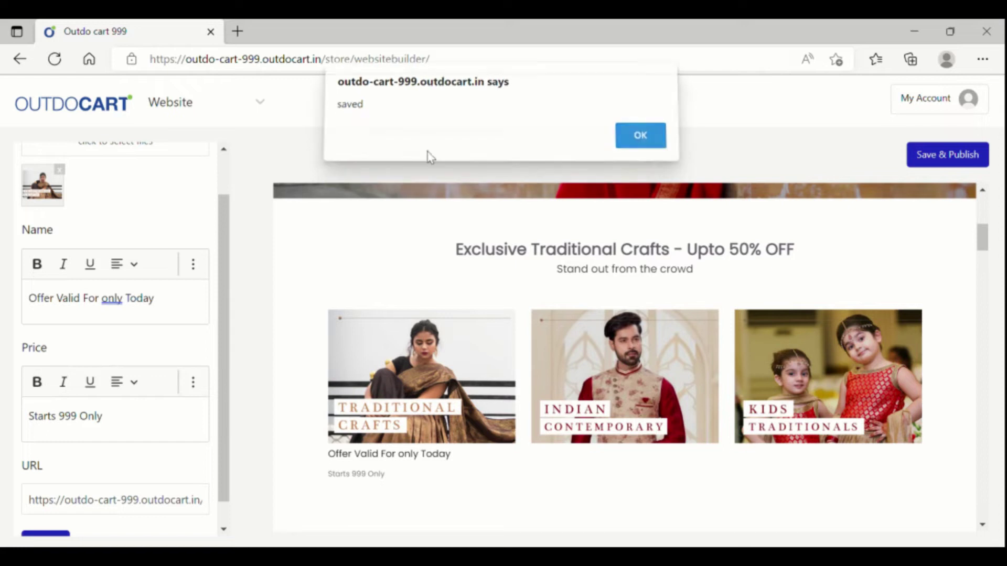
pyautogui.press('Return')
pyautogui.click(217, 107)
# Step: Verify on the live store that the Traditional Crafts card opens the blue polo shirt page
pyautogui.click(238, 206)
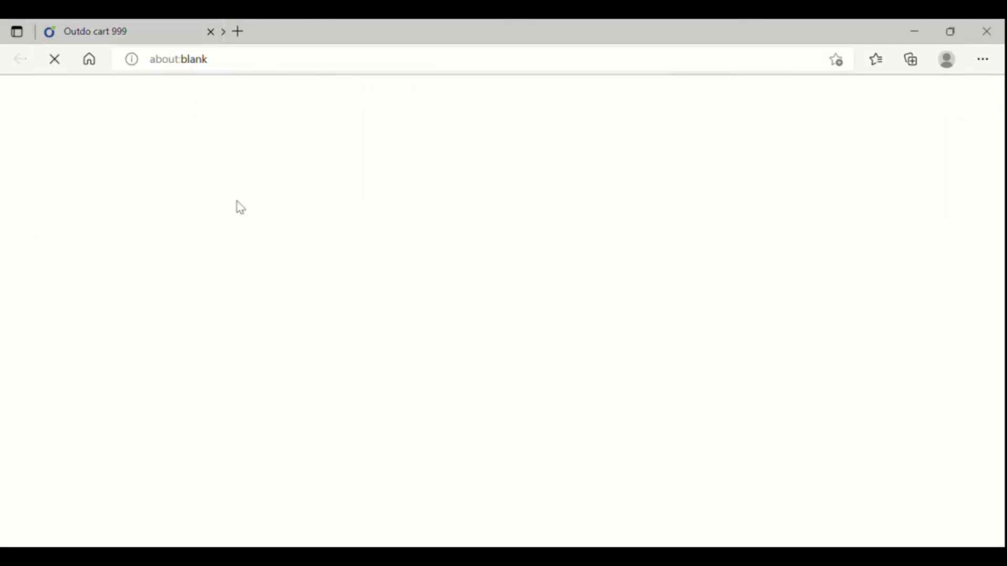
pyautogui.scroll(-10, 419, 220)
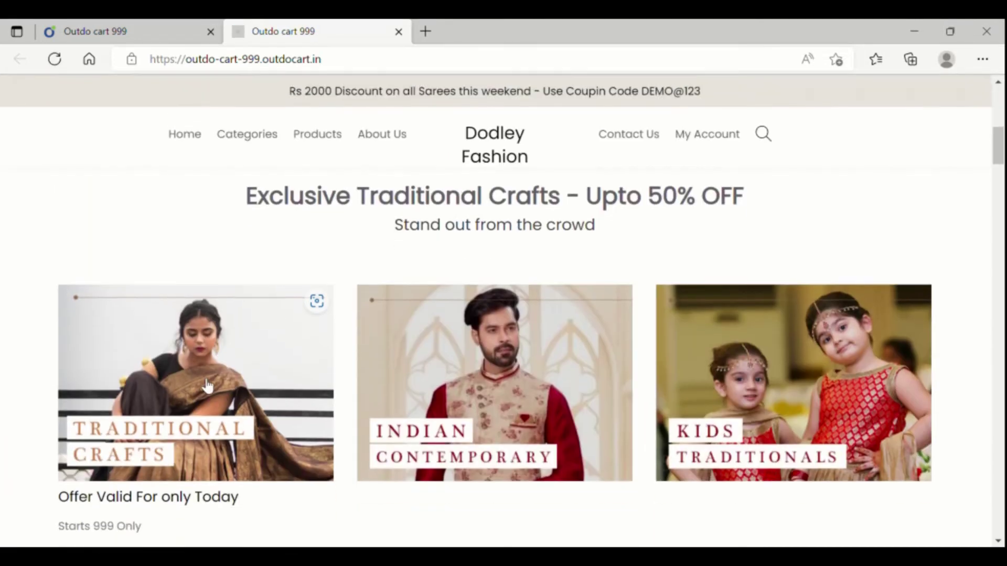
pyautogui.click(209, 386)
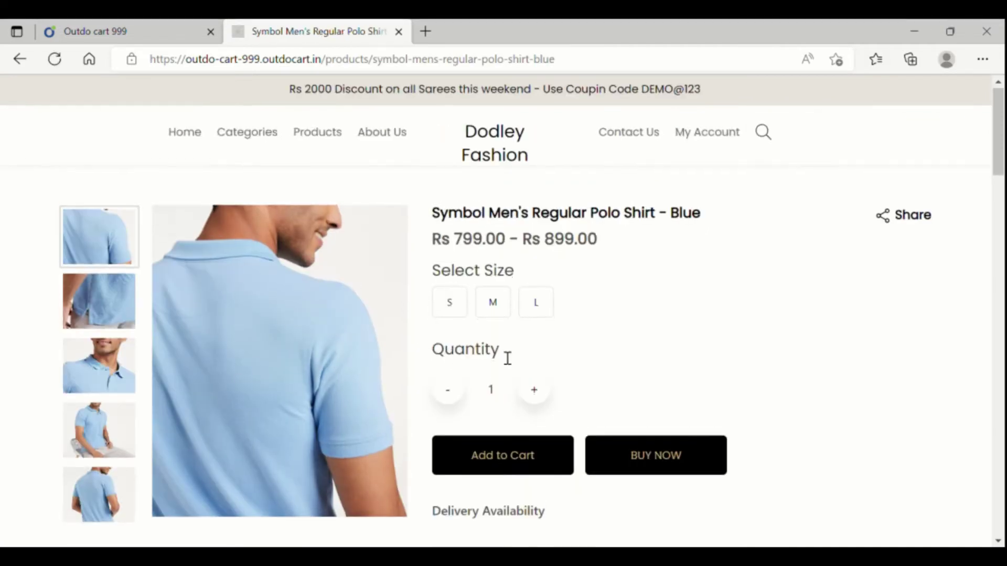
pyautogui.scroll(-8, 502, 355)
pyautogui.hotkey('ctrl', 'shift', 'Tab')
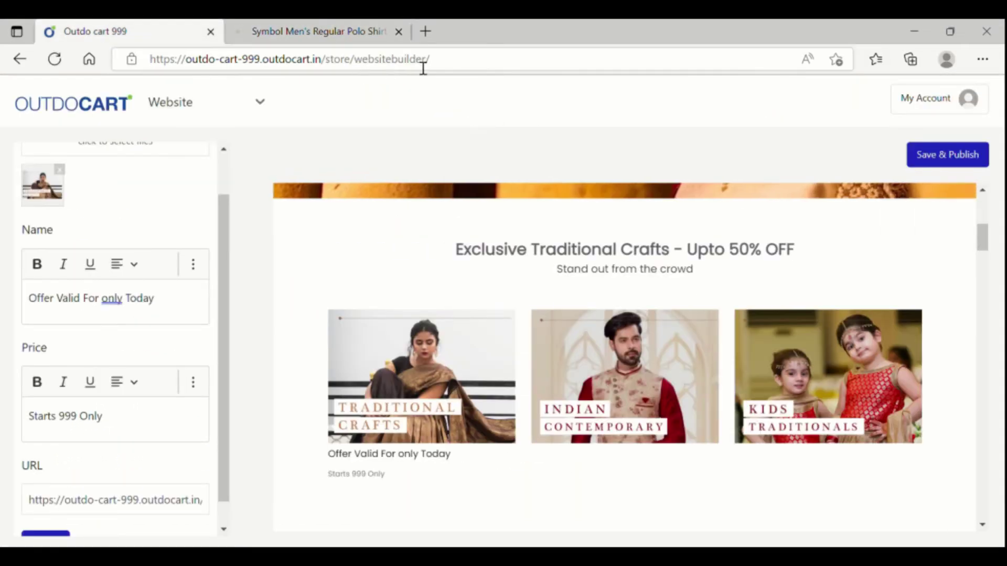
# Step: Close the polo shirt product page and cancel out of the card editor to the card list
pyautogui.click(399, 32)
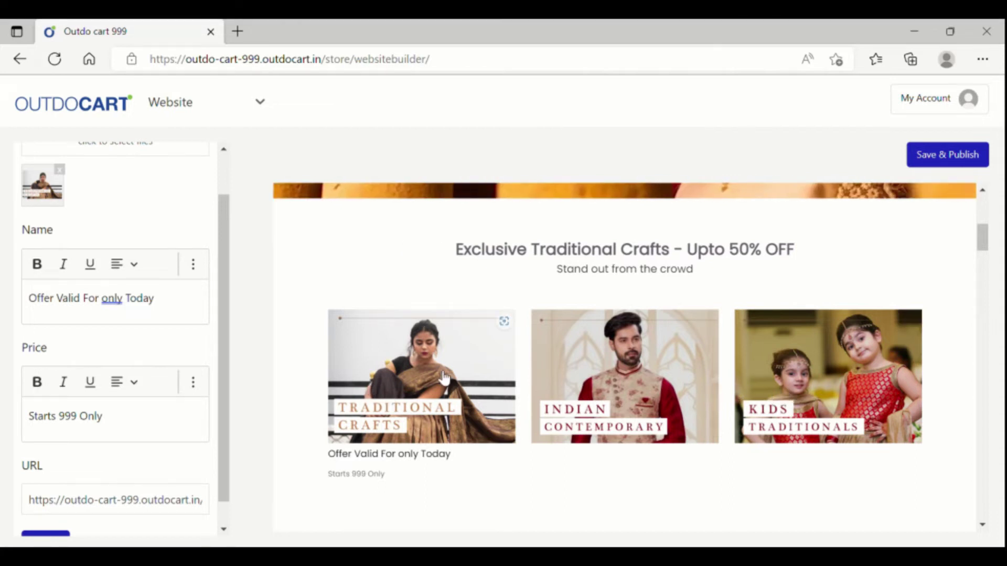
pyautogui.scroll(-1, 210, 482)
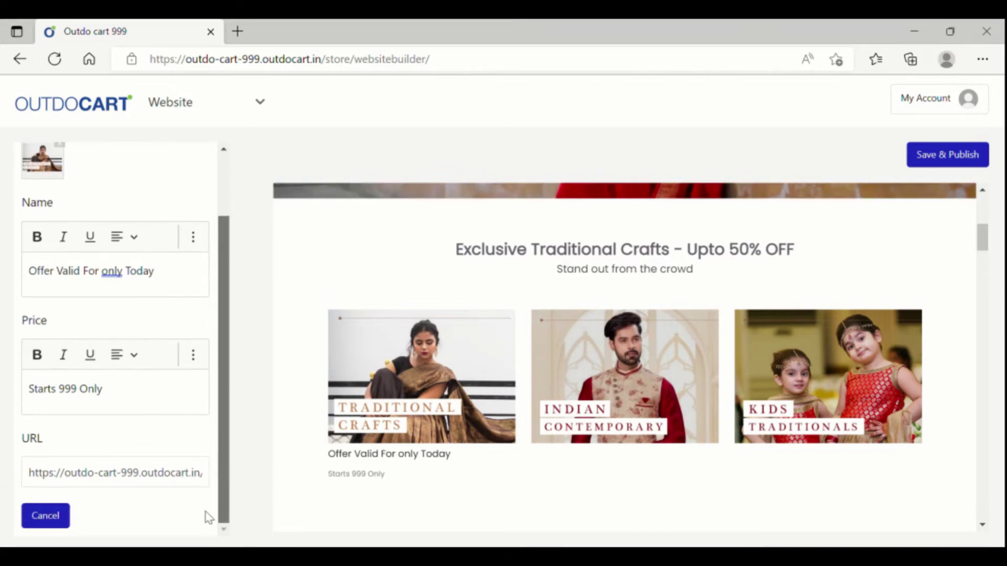
pyautogui.click(56, 516)
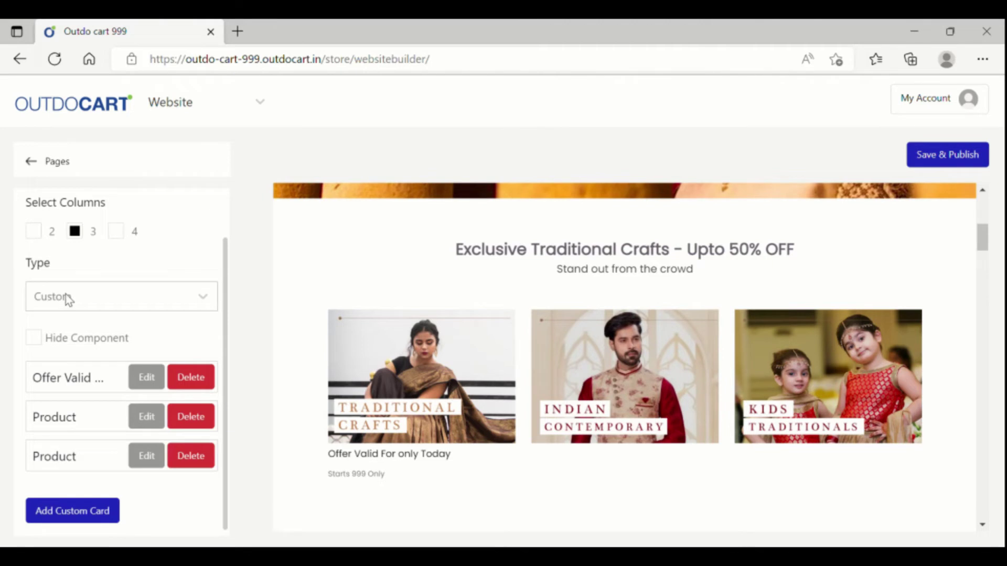
# Step: Switch the crafts section to Category type with chosen categories Cloth, Pants and T-shirts, then save and publish
pyautogui.scroll(1, 68, 299)
pyautogui.click(128, 350)
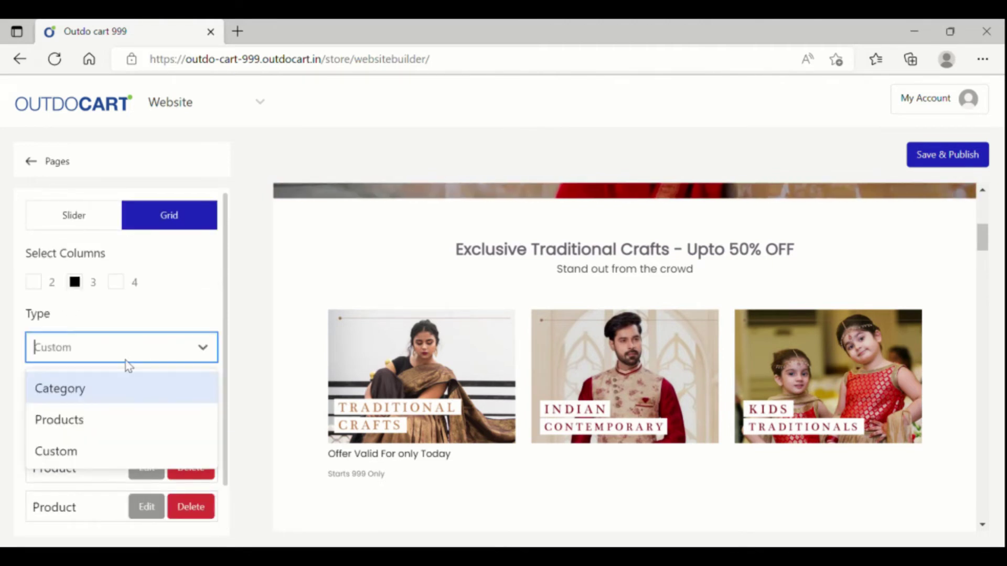
pyautogui.click(110, 393)
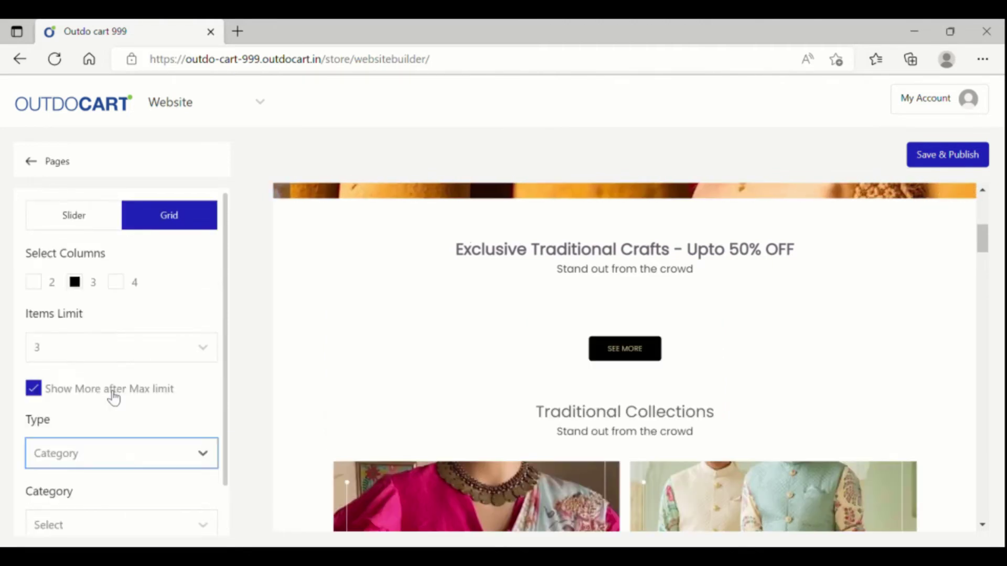
pyautogui.scroll(-2, 102, 452)
pyautogui.click(95, 428)
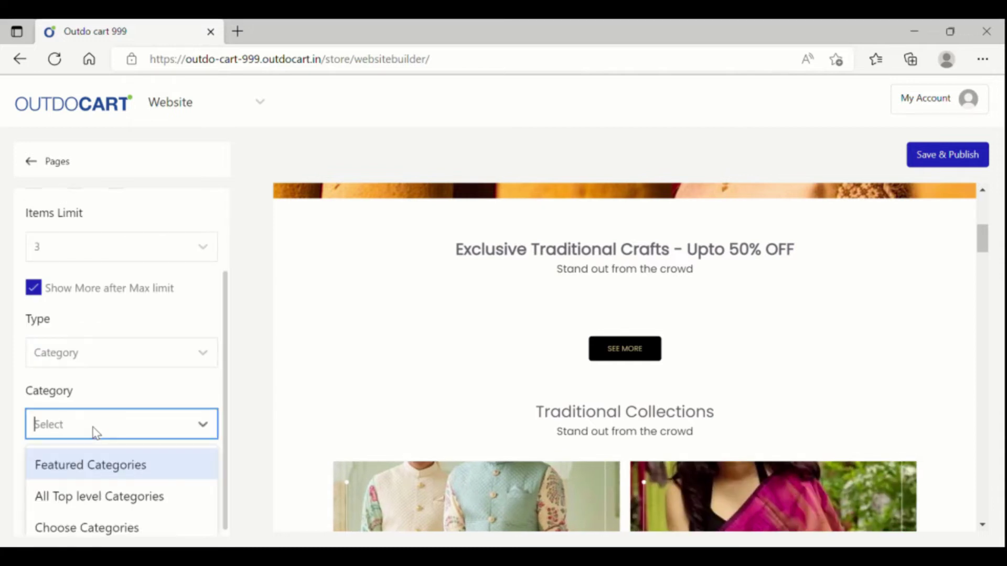
pyautogui.click(110, 528)
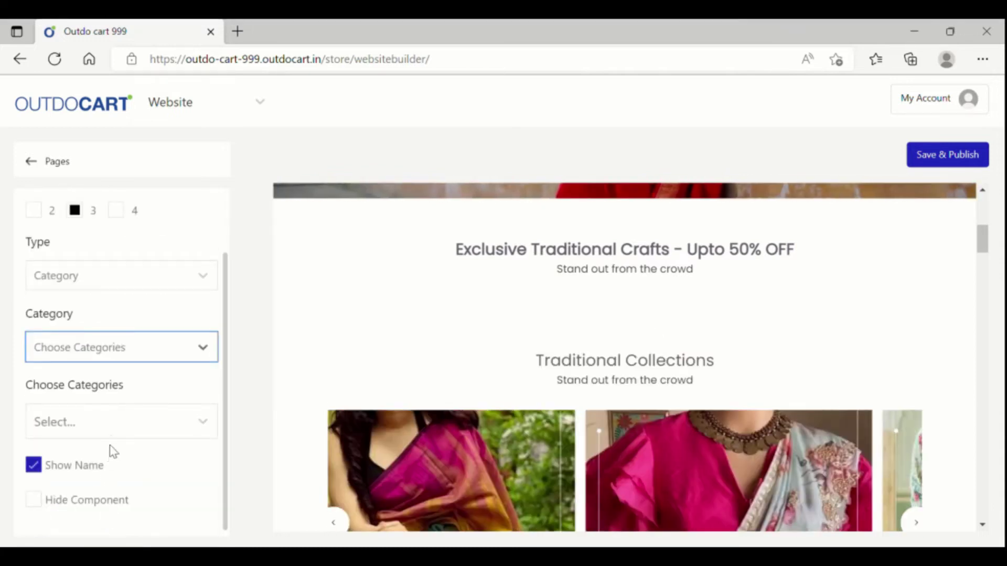
pyautogui.click(117, 429)
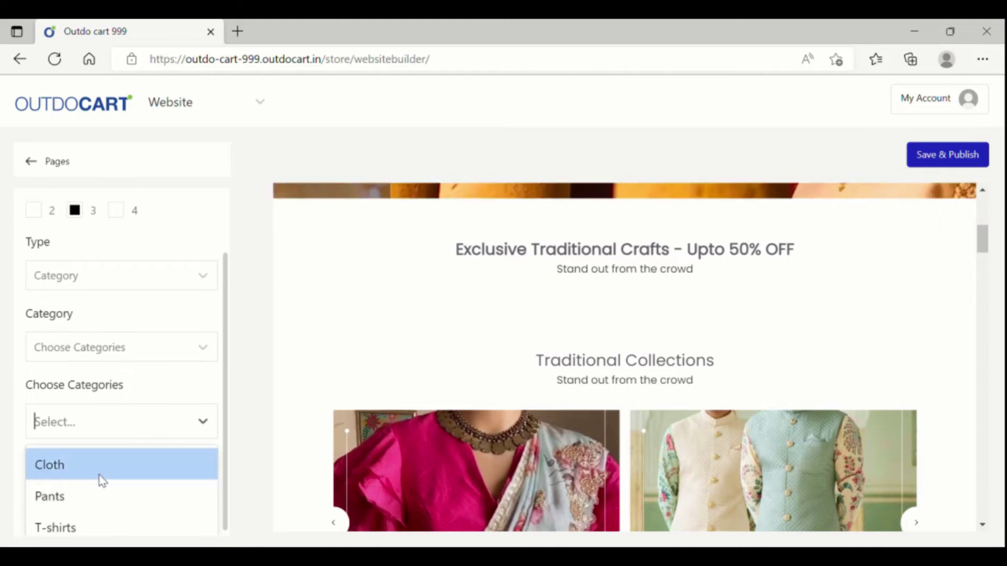
pyautogui.click(99, 471)
pyautogui.click(97, 466)
pyautogui.click(106, 465)
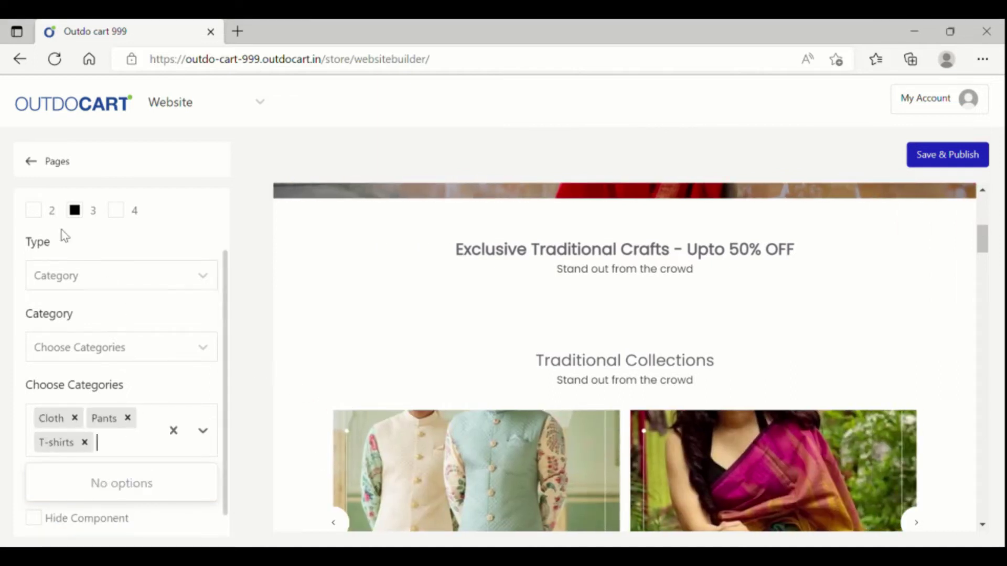
pyautogui.click(937, 159)
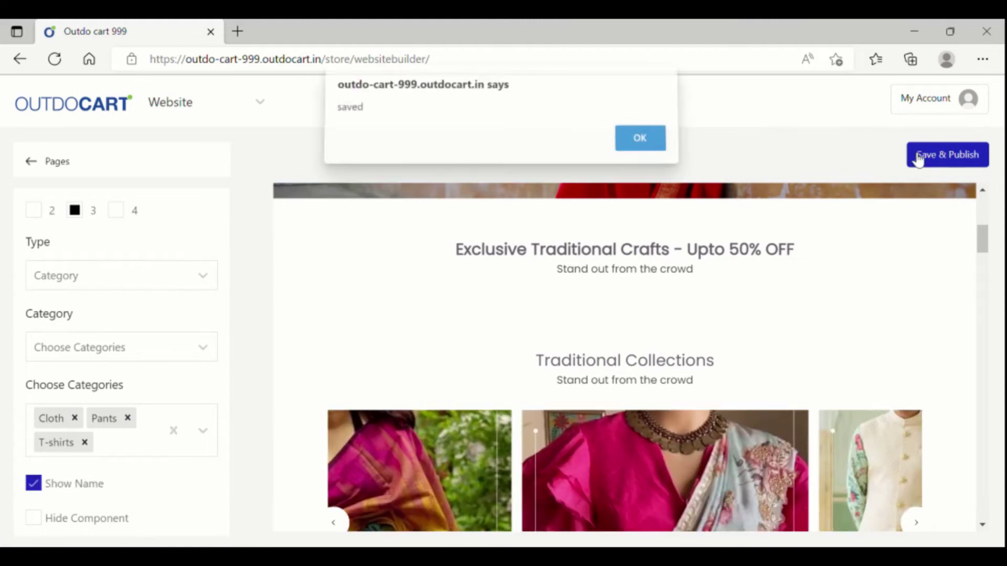
pyautogui.click(640, 145)
# Step: Open the live Website and scroll to the Cloth, Pants and T-shirts cards, then return to the builder
pyautogui.click(173, 103)
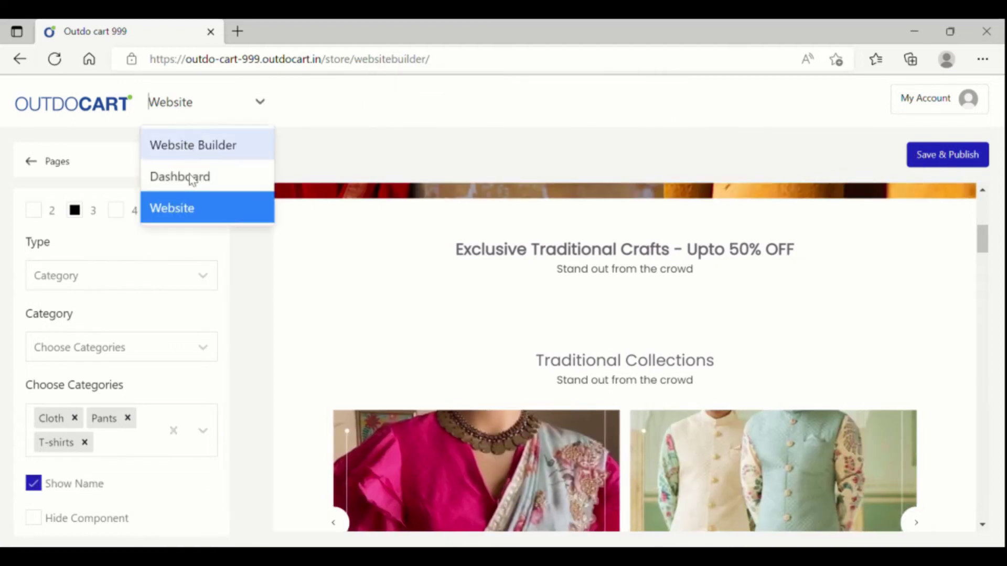
pyautogui.click(192, 210)
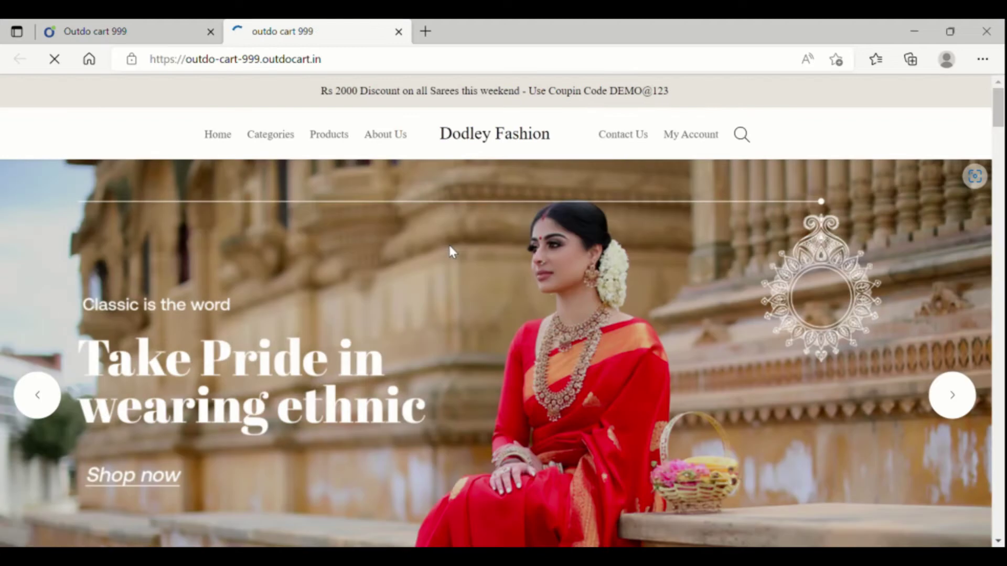
pyautogui.scroll(-3, 450, 252)
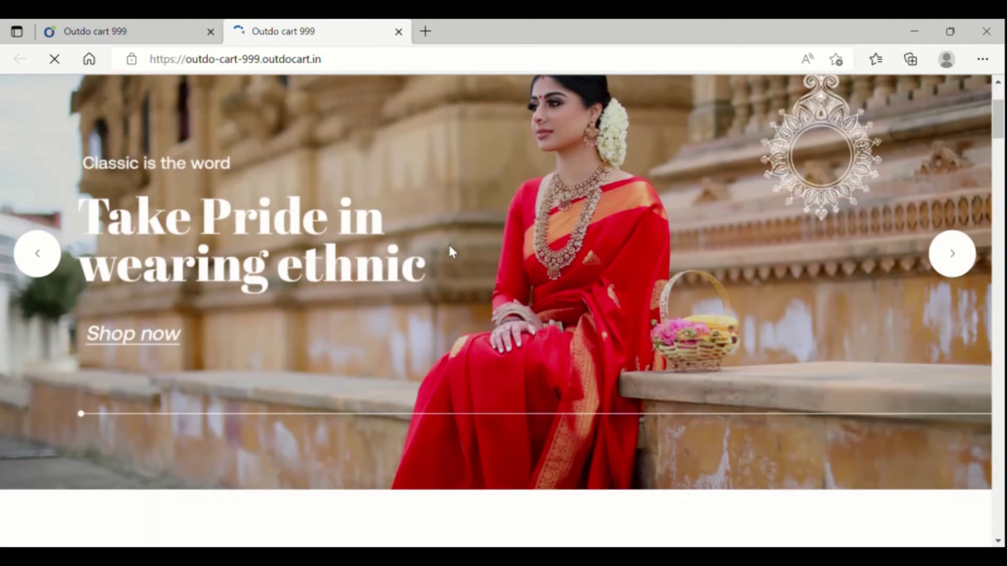
pyautogui.scroll(-7, 450, 251)
pyautogui.scroll(-4, 450, 247)
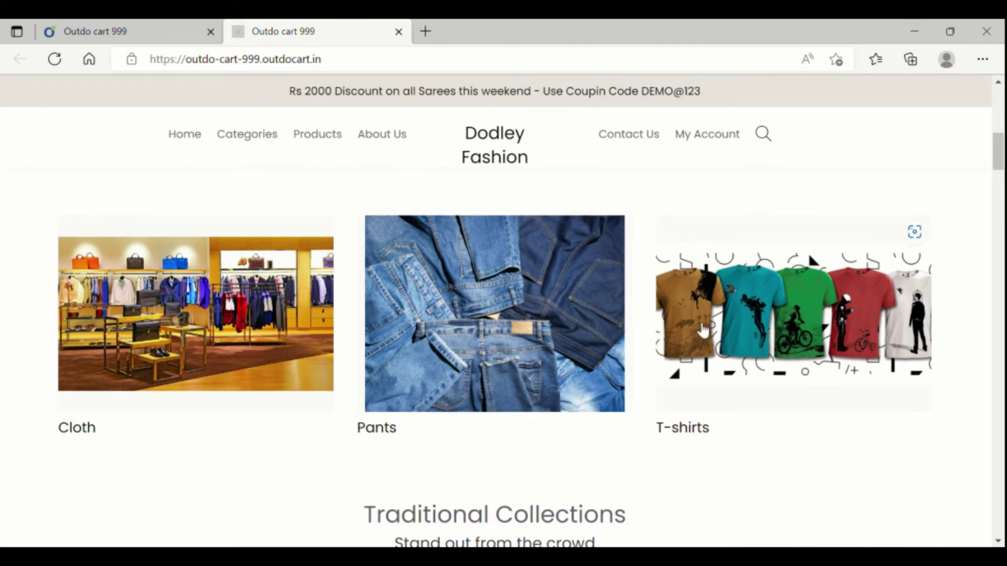
pyautogui.click(100, 32)
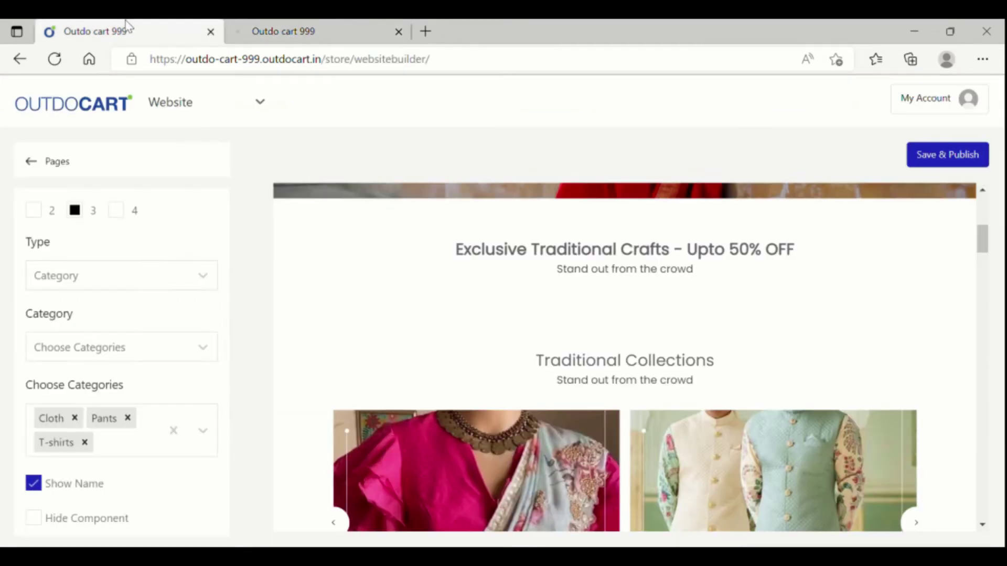
# Step: Set the section to Products, handpicking Mobile Phone and Symbol Men's Regular Polo Shirt - Blue
pyautogui.click(147, 272)
pyautogui.click(124, 348)
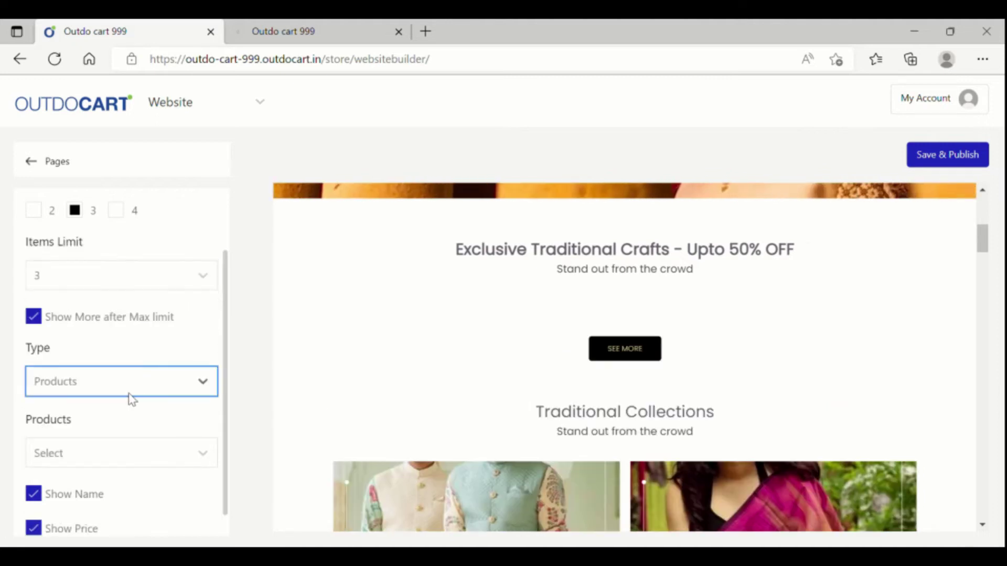
pyautogui.click(122, 451)
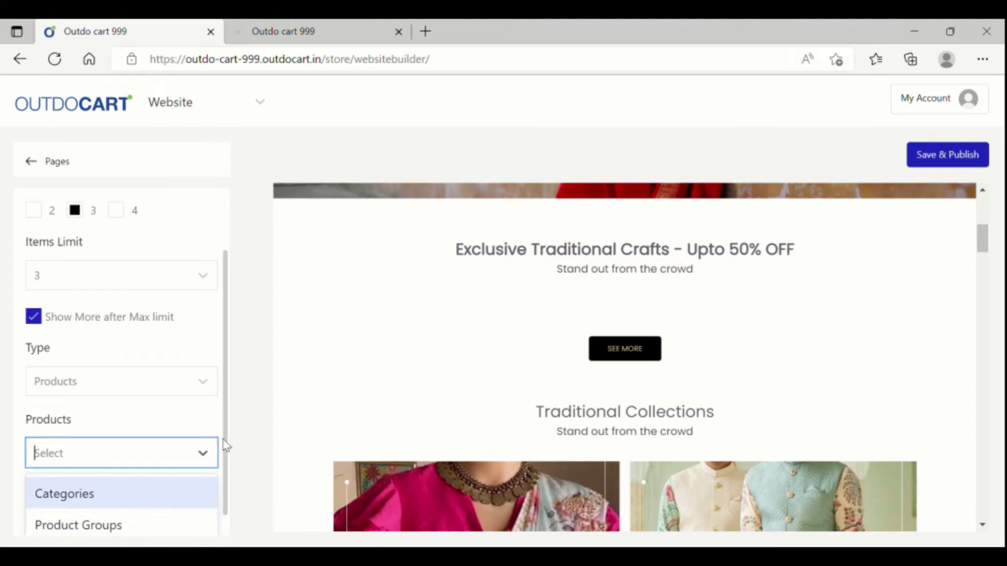
pyautogui.scroll(-3, 227, 472)
pyautogui.click(102, 329)
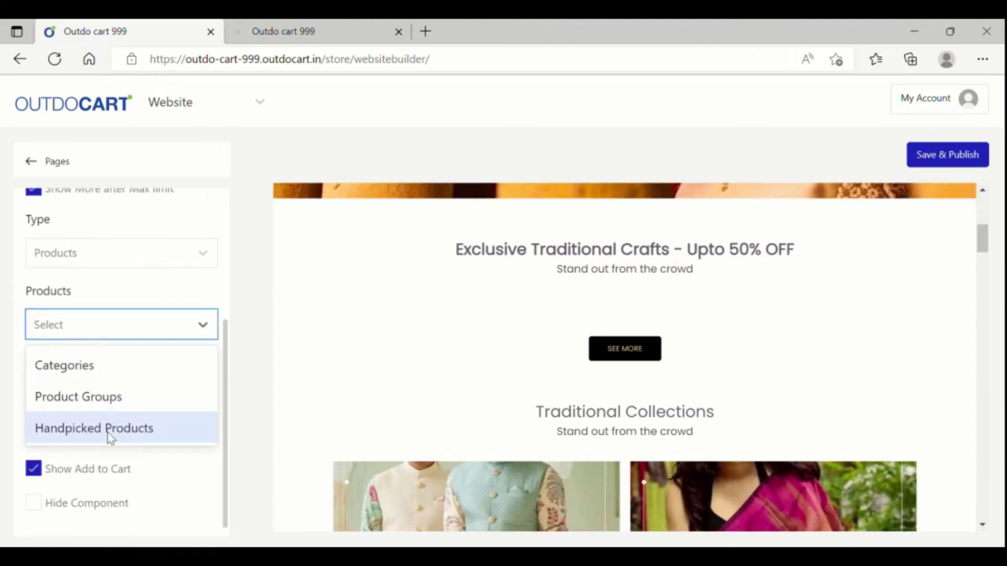
pyautogui.click(105, 419)
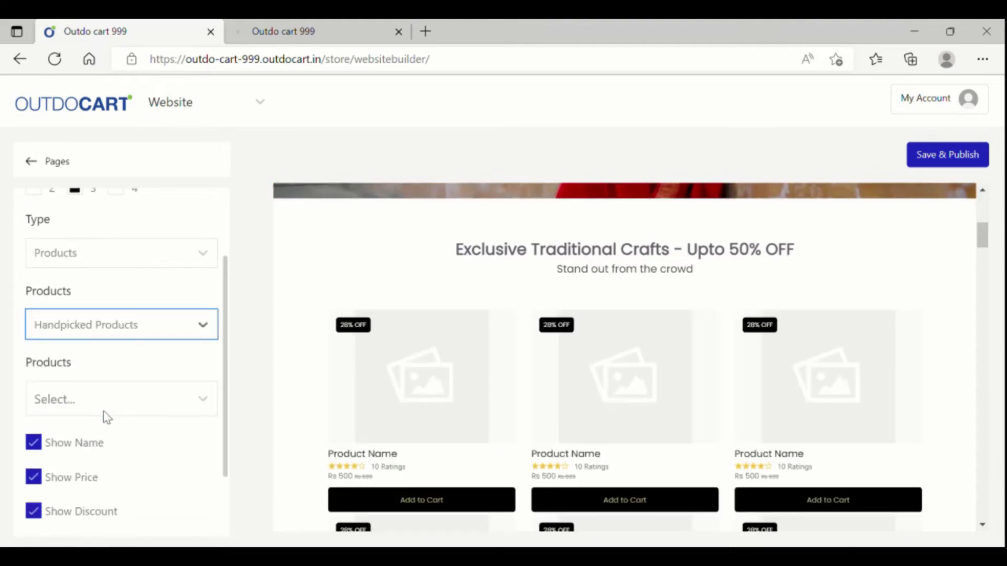
pyautogui.click(104, 411)
pyautogui.click(113, 451)
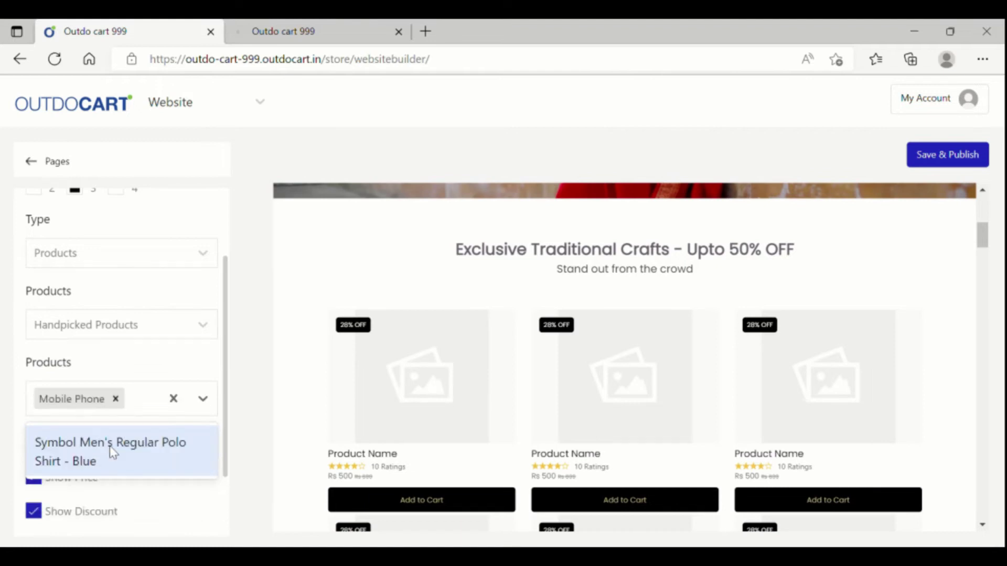
pyautogui.click(116, 458)
pyautogui.click(222, 526)
# Step: Save and publish the site, then view the live storefront
pyautogui.scroll(-3, 131, 498)
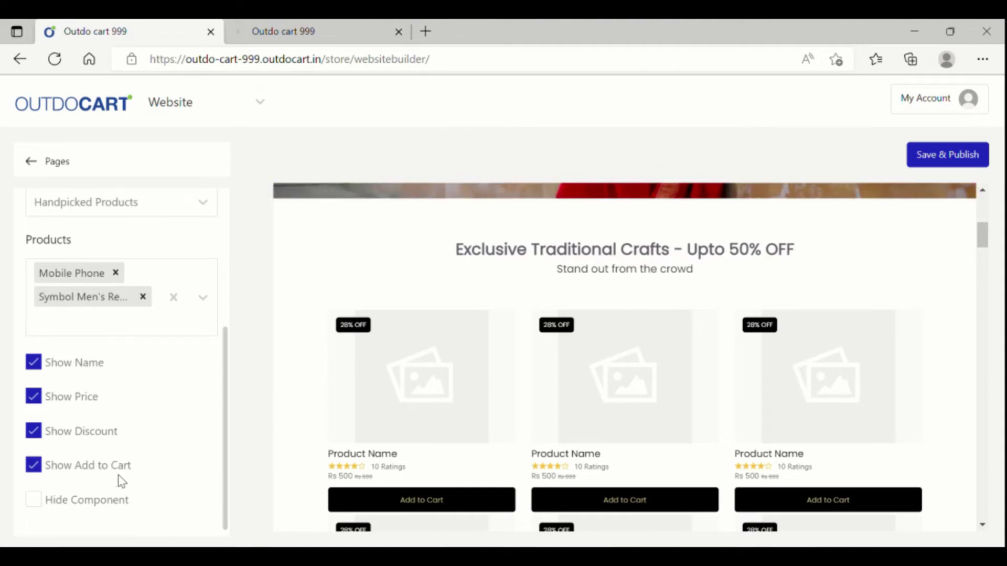
pyautogui.click(946, 158)
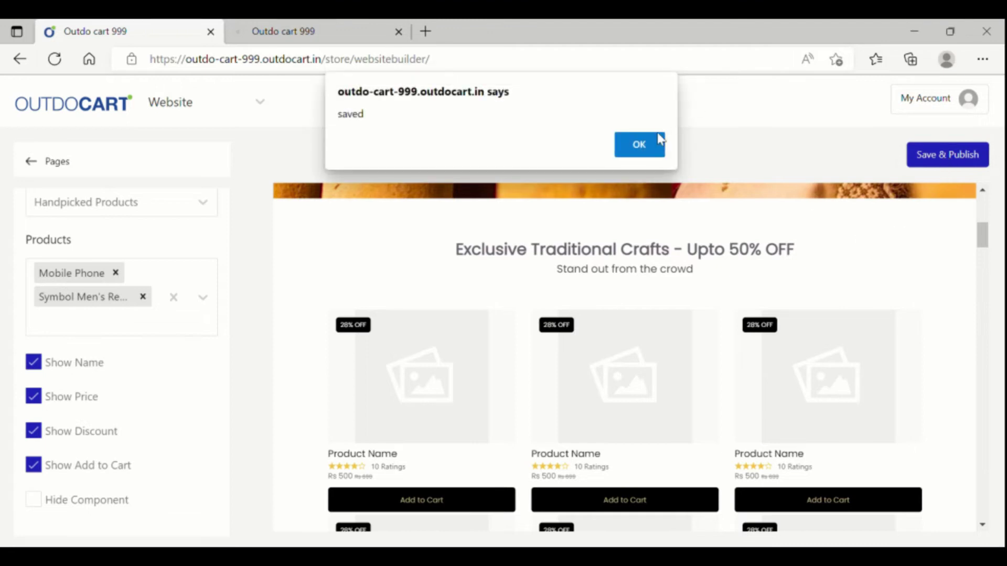
pyautogui.click(645, 147)
pyautogui.click(250, 36)
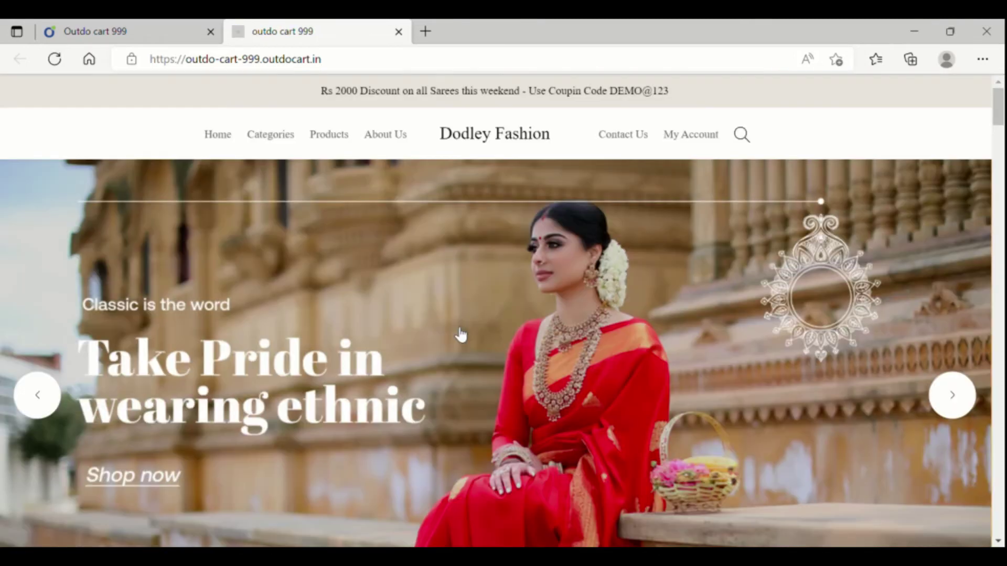
# Step: Check both featured products on the storefront, view the Mobile Phone page, then return to the builder
pyautogui.scroll(-9, 460, 334)
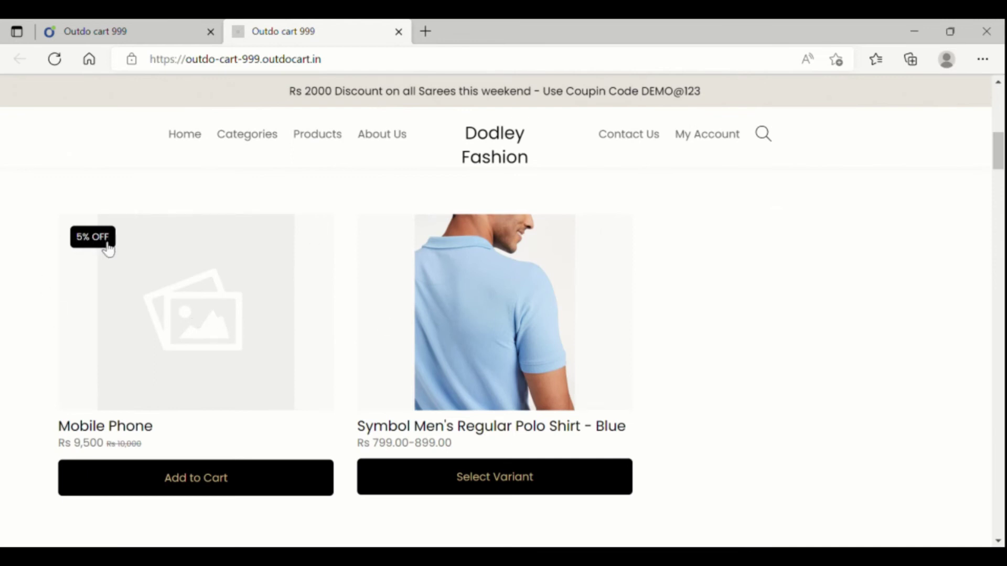
pyautogui.click(209, 341)
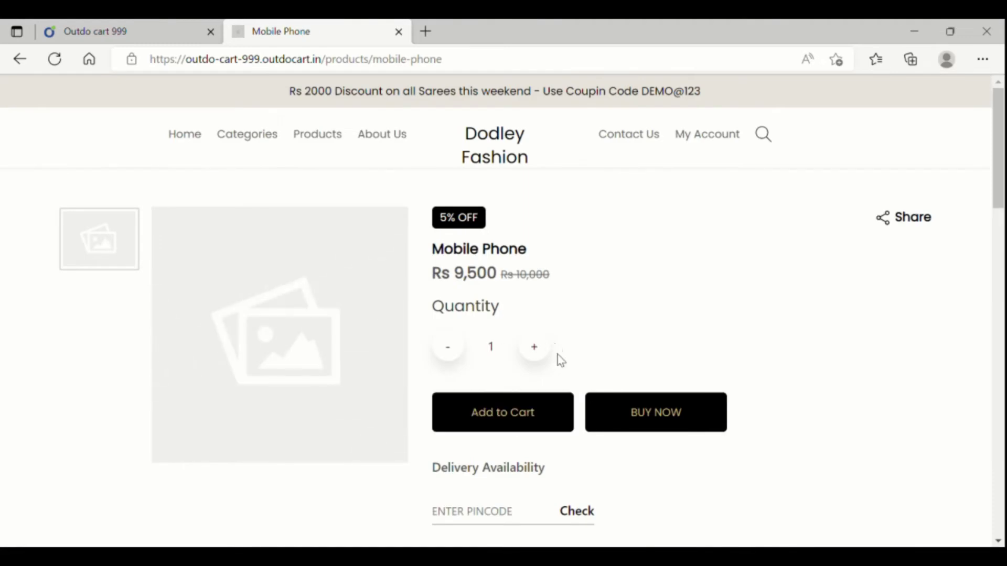
pyautogui.scroll(-10, 555, 372)
pyautogui.scroll(10, 556, 377)
pyautogui.click(94, 31)
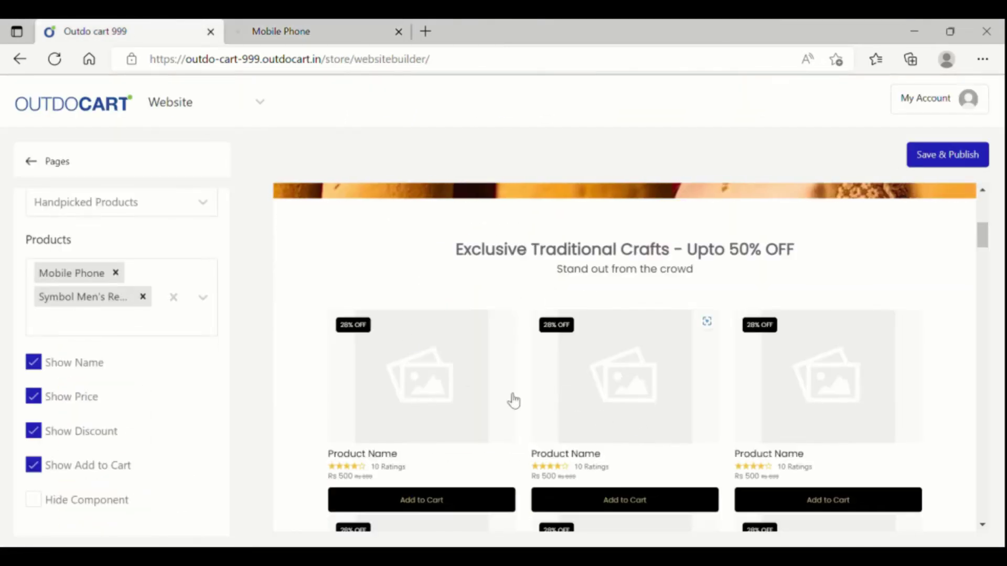
# Step: Change the crafts section's Type to Custom, restoring the Traditional Crafts, Indian Contemporary and Kids Traditionals banners
pyautogui.scroll(-4, 455, 387)
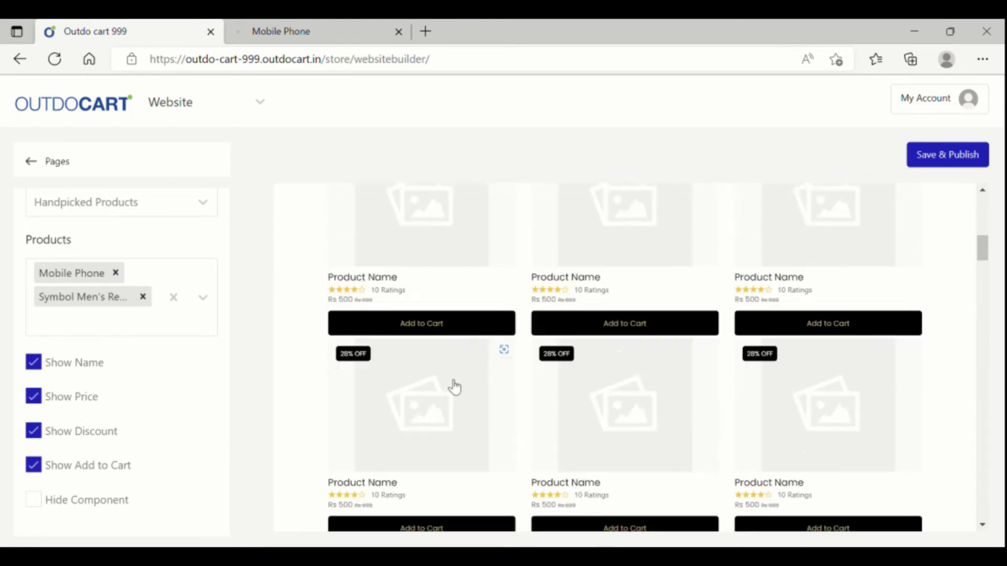
pyautogui.scroll(3, 652, 321)
pyautogui.scroll(4, 169, 291)
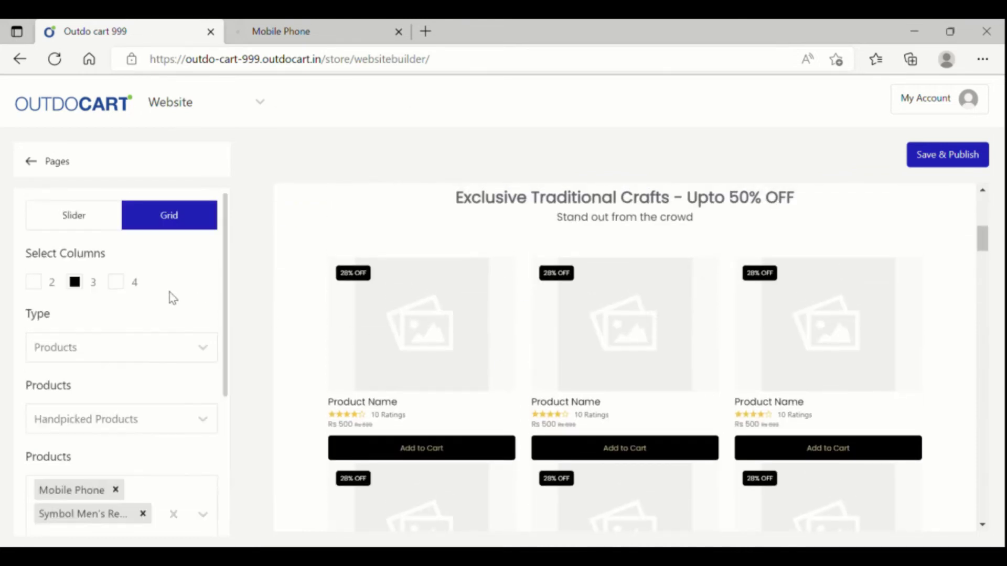
pyautogui.click(152, 359)
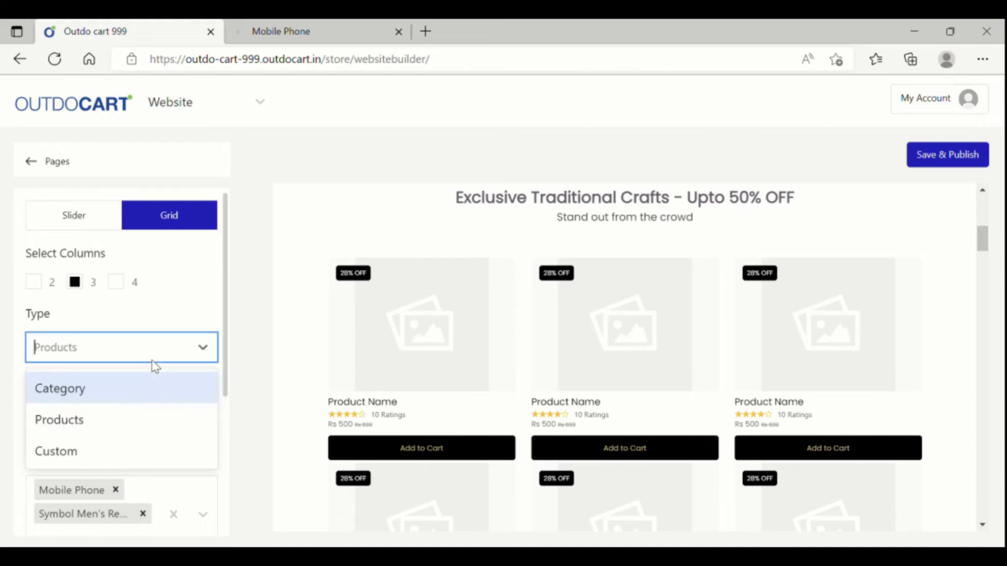
pyautogui.click(128, 451)
pyautogui.scroll(-5, 581, 398)
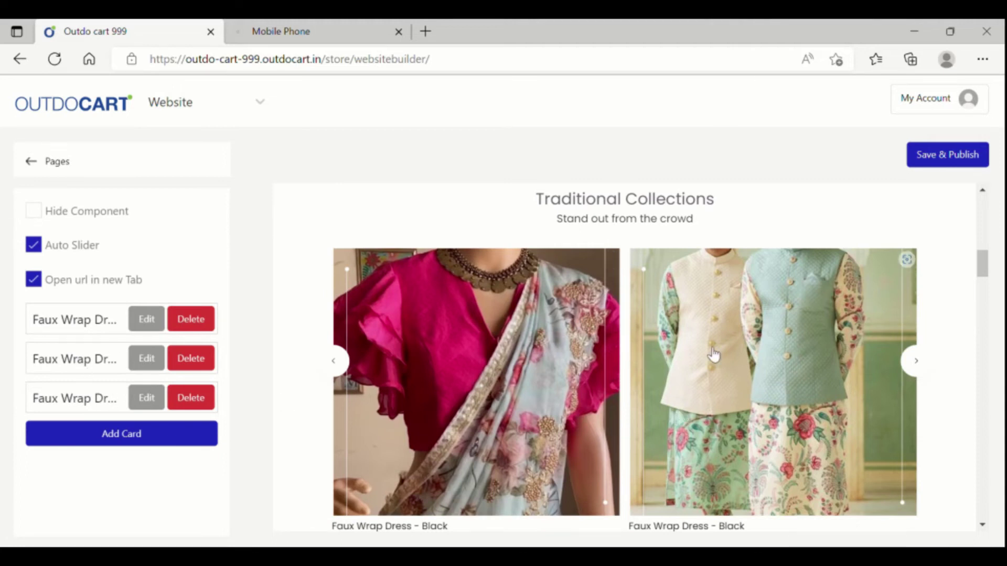
pyautogui.scroll(2, 752, 340)
pyautogui.scroll(4, 752, 339)
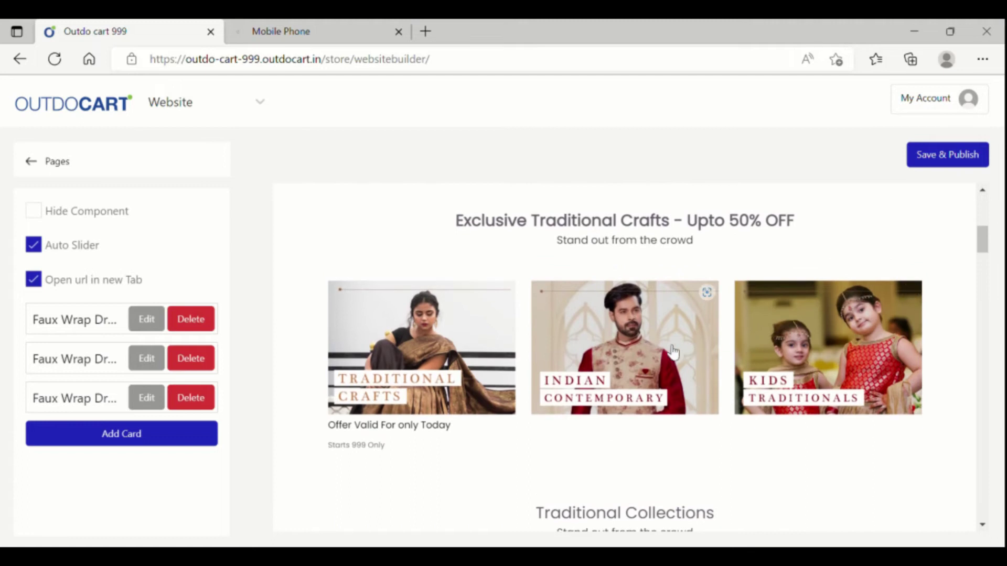
pyautogui.click(78, 216)
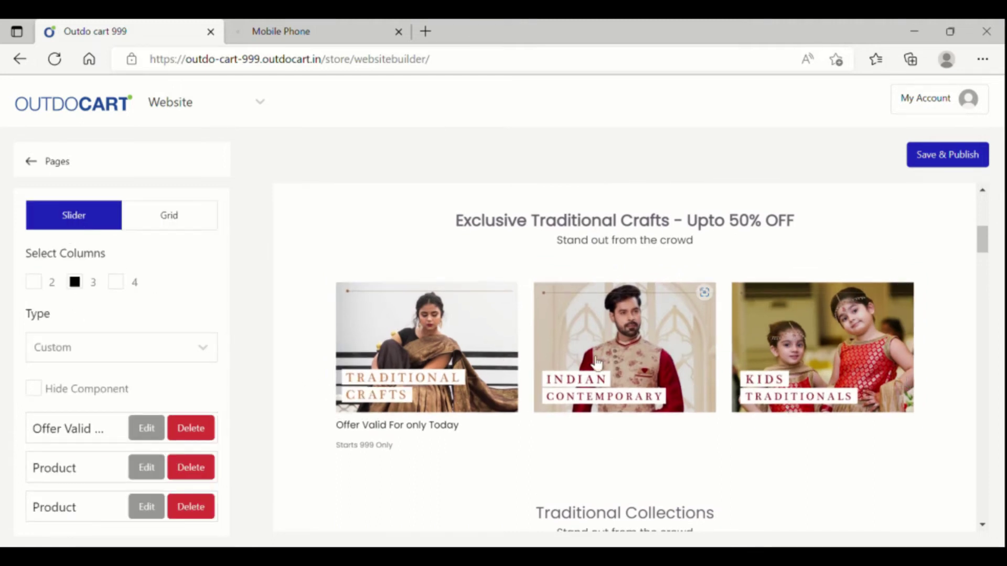
pyautogui.click(33, 284)
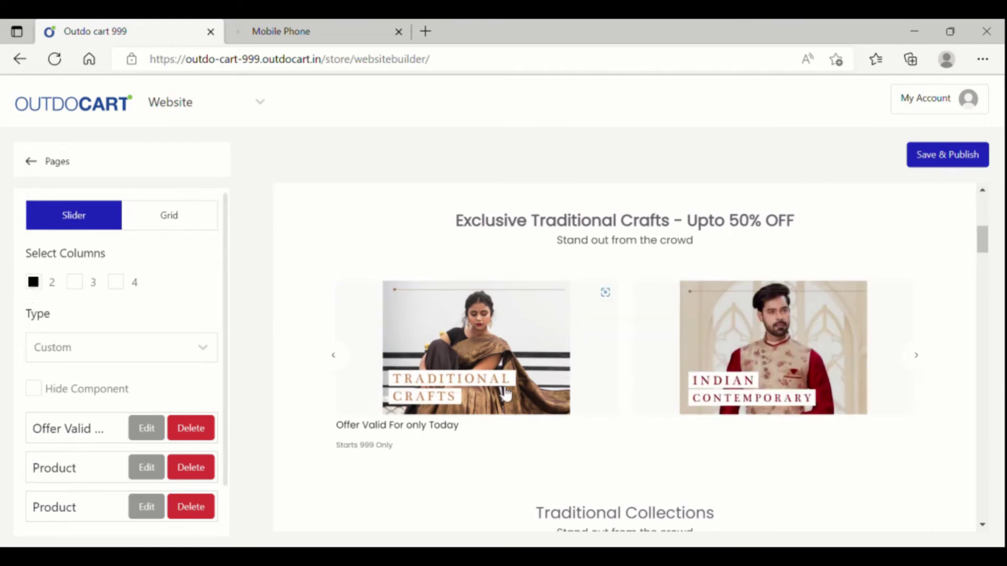
pyautogui.click(342, 368)
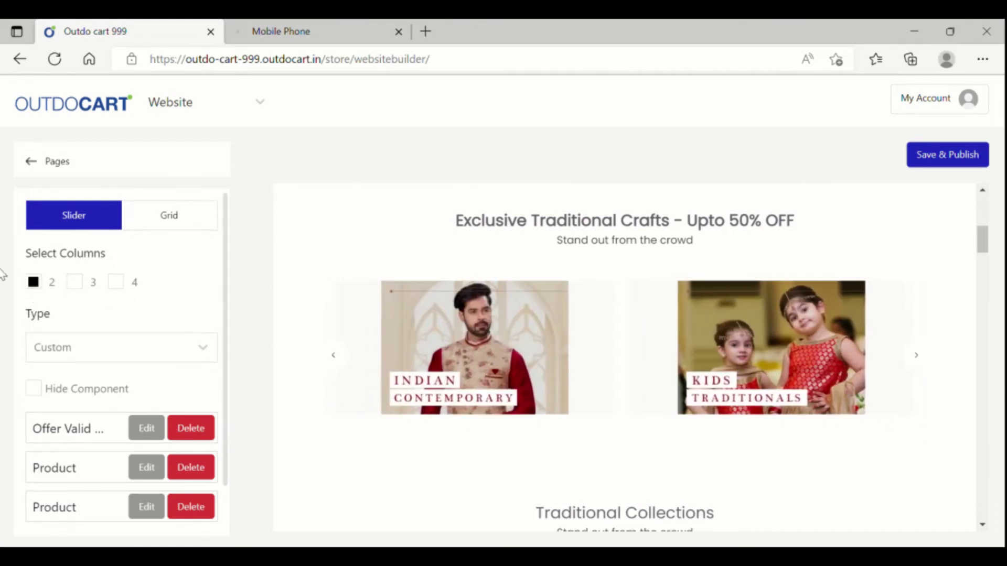
pyautogui.click(76, 285)
pyautogui.click(128, 284)
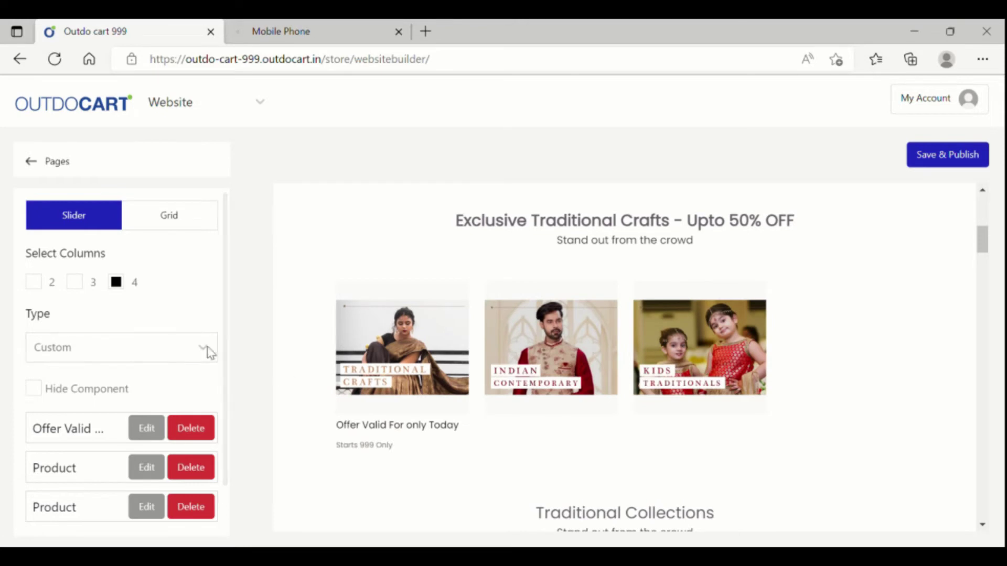
pyautogui.click(34, 283)
pyautogui.click(177, 221)
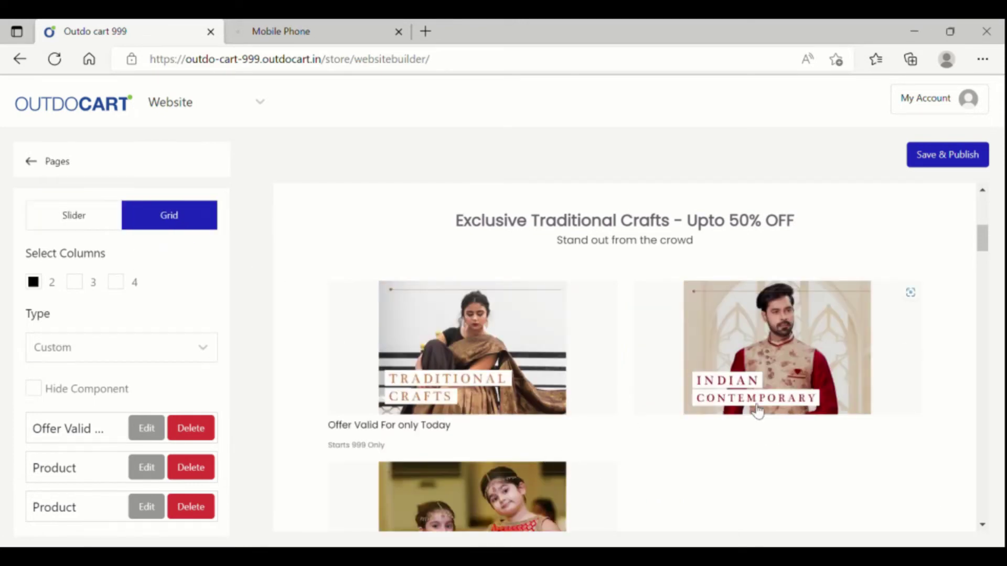
pyautogui.scroll(-3, 757, 413)
pyautogui.scroll(2, 757, 413)
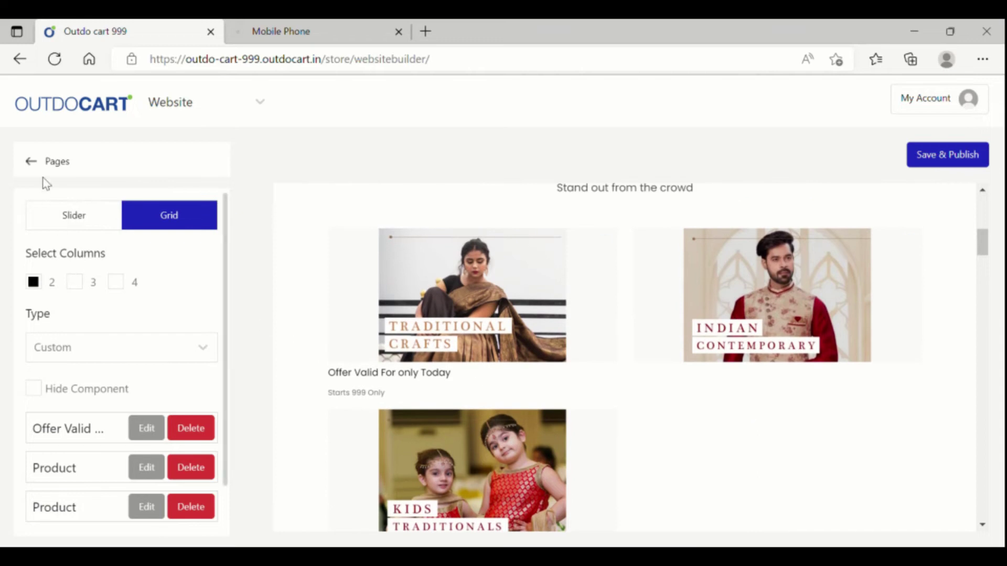
pyautogui.click(33, 163)
pyautogui.scroll(-3, 733, 405)
pyautogui.scroll(-1, 732, 405)
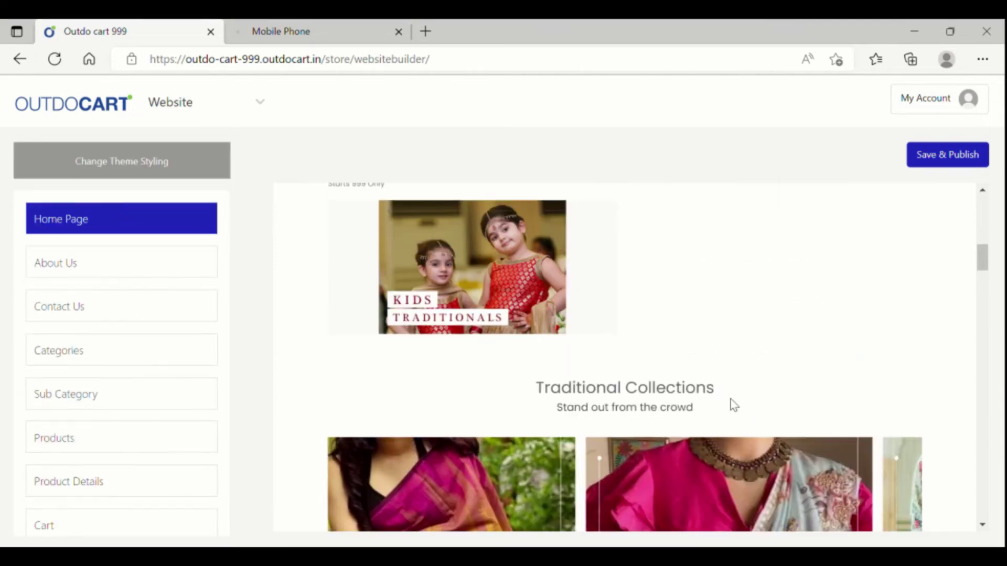
pyautogui.scroll(4, 688, 364)
pyautogui.click(688, 364)
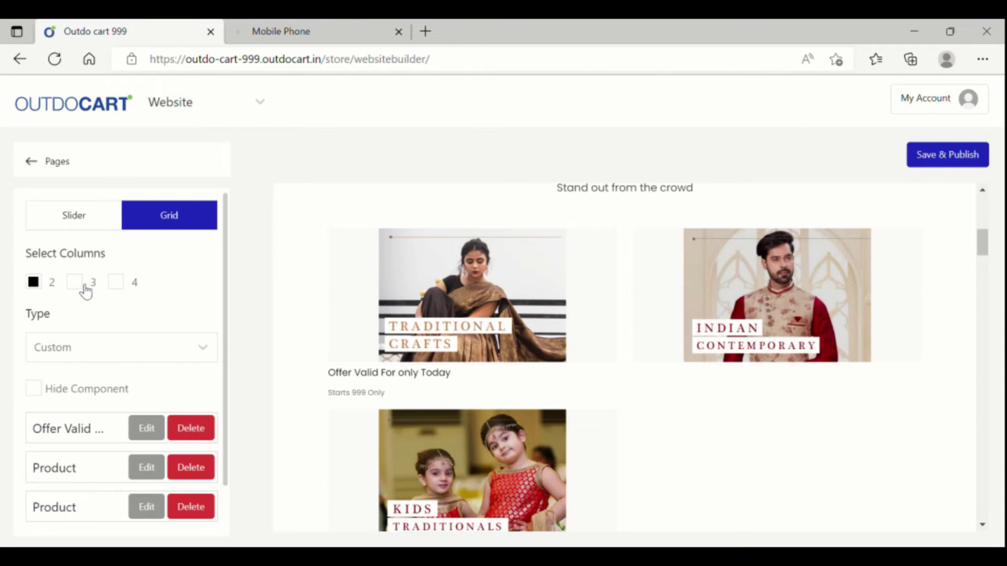
pyautogui.click(84, 286)
pyautogui.click(74, 218)
pyautogui.click(173, 223)
pyautogui.scroll(-1, 683, 461)
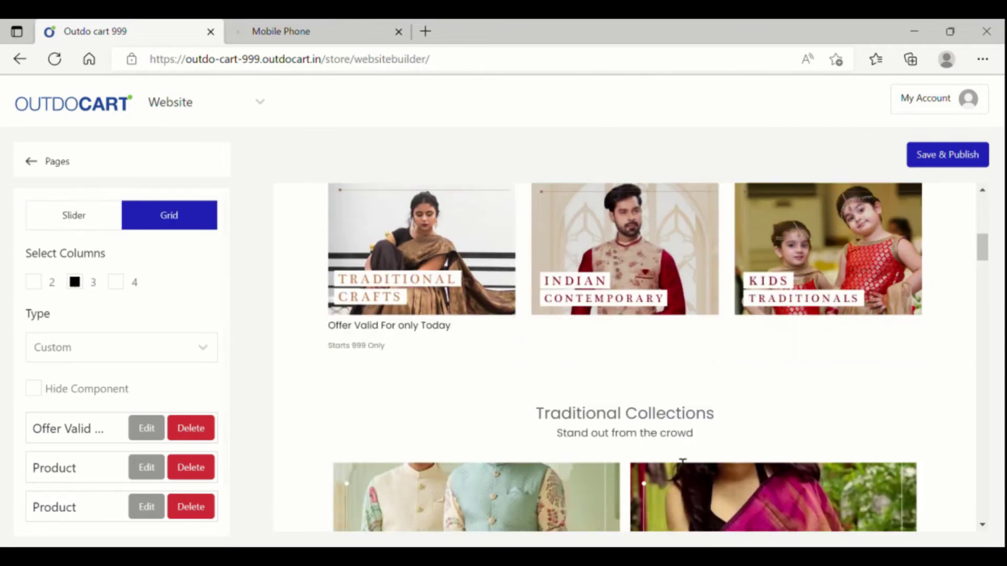
pyautogui.scroll(-6, 682, 464)
pyautogui.scroll(2, 681, 465)
pyautogui.click(677, 405)
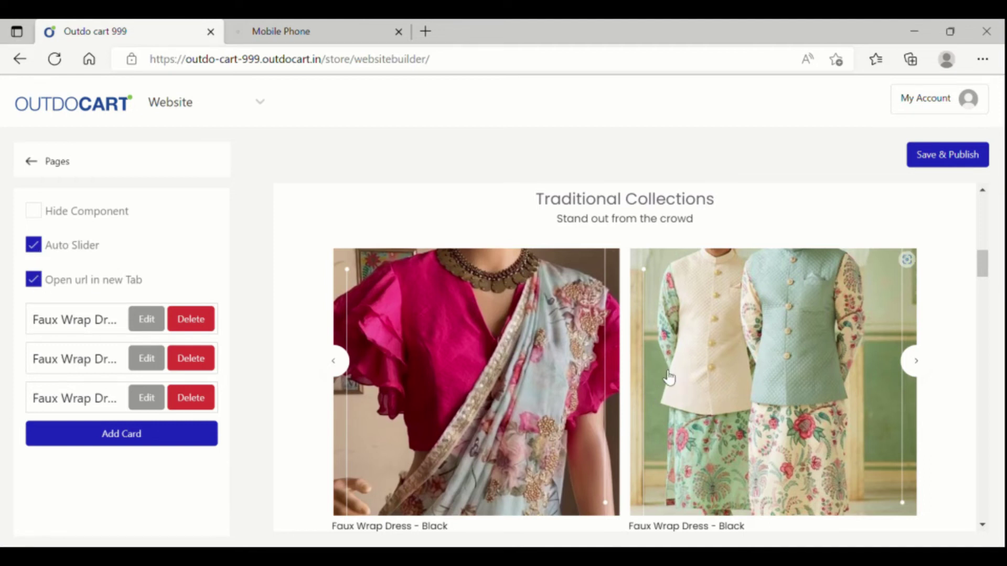
# Step: Set the Designer Traditionals carousel to 3 columns and a Grid layout
pyautogui.scroll(-7, 677, 387)
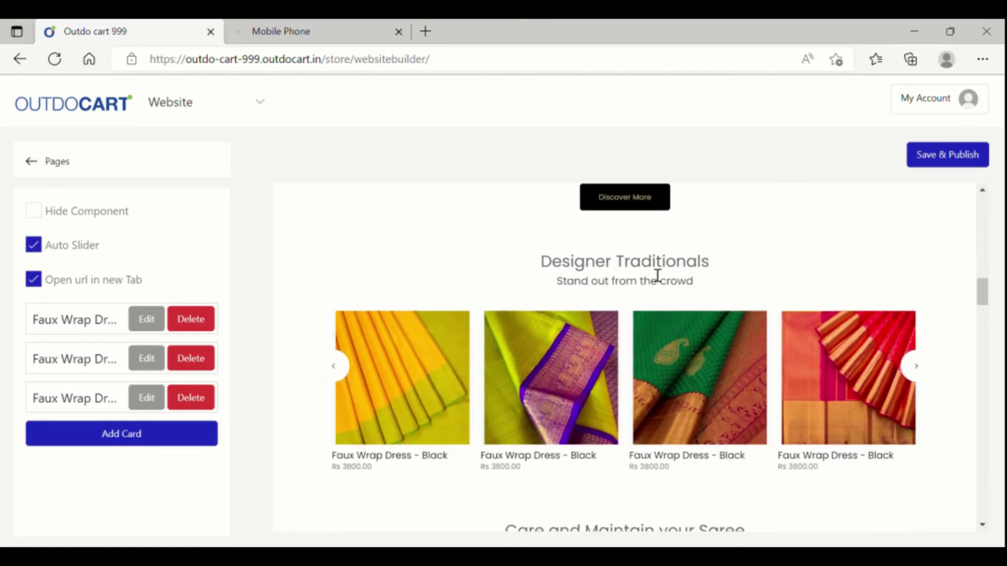
pyautogui.click(736, 397)
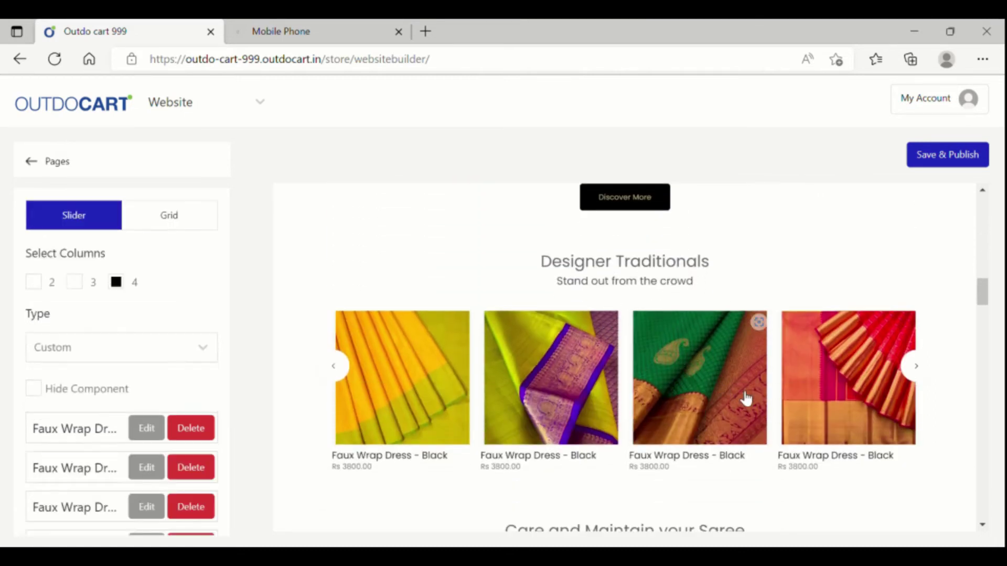
pyautogui.scroll(-3, 112, 420)
pyautogui.scroll(3, 112, 419)
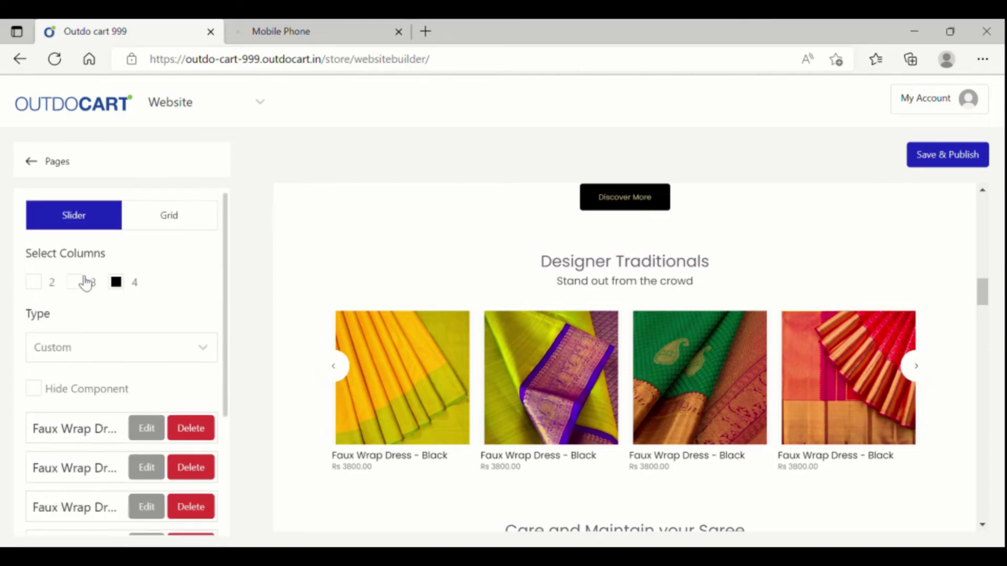
pyautogui.click(75, 282)
pyautogui.click(190, 224)
# Step: Switch the saree section back to a slider, advance one card, then return it to Grid
pyautogui.scroll(-5, 674, 442)
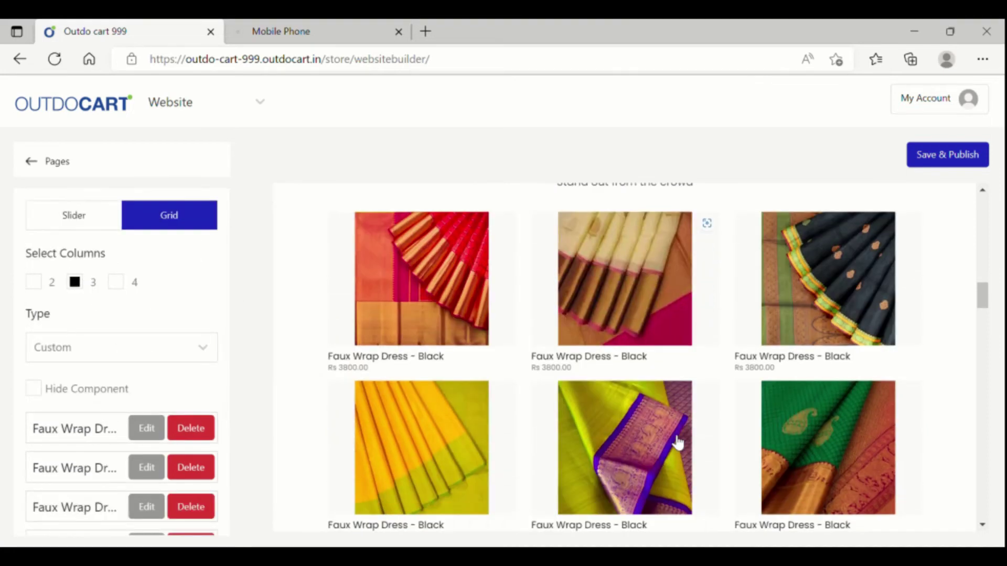
pyautogui.scroll(4, 677, 443)
pyautogui.scroll(-2, 677, 443)
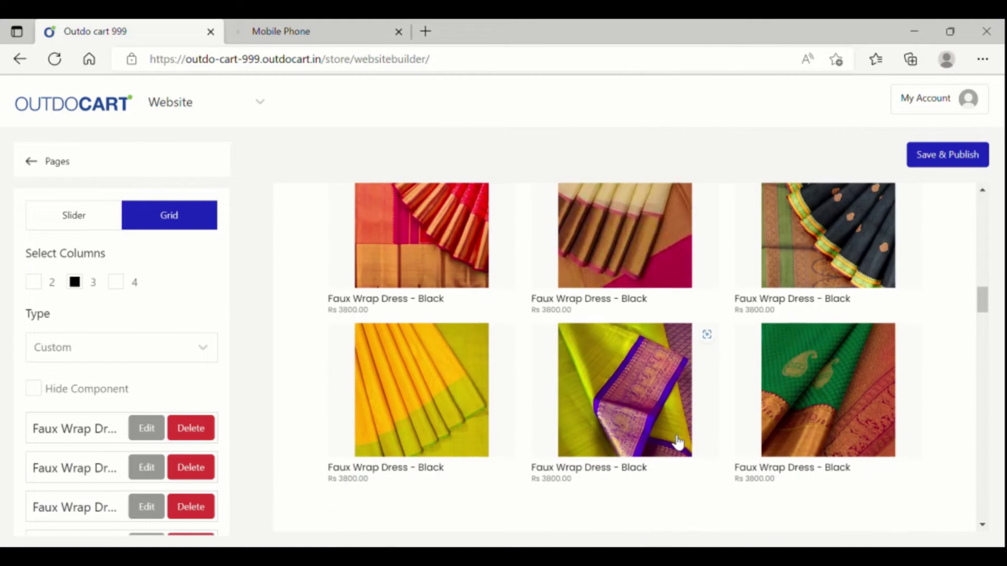
pyautogui.scroll(1, 677, 443)
pyautogui.click(120, 220)
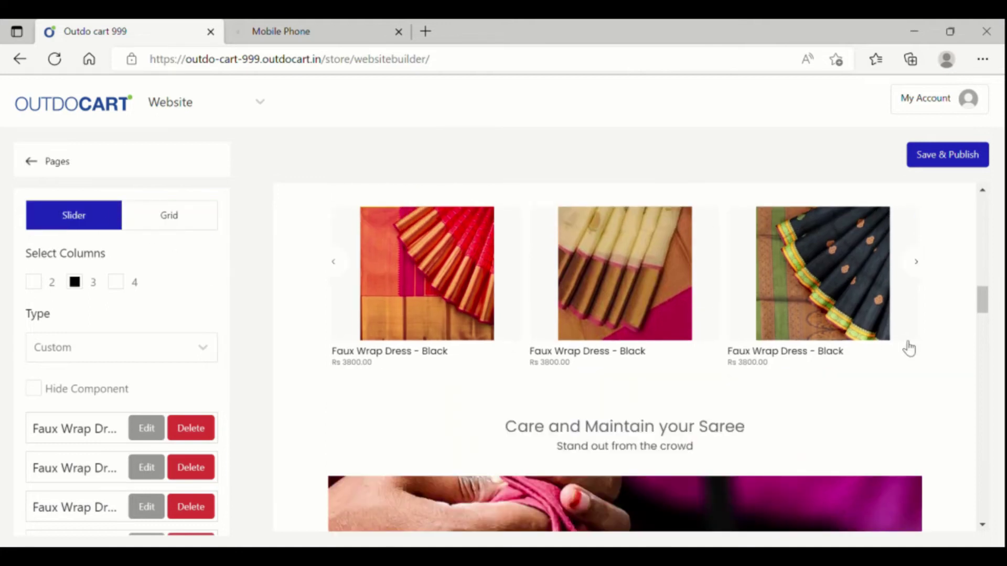
pyautogui.scroll(1, 897, 341)
pyautogui.click(919, 313)
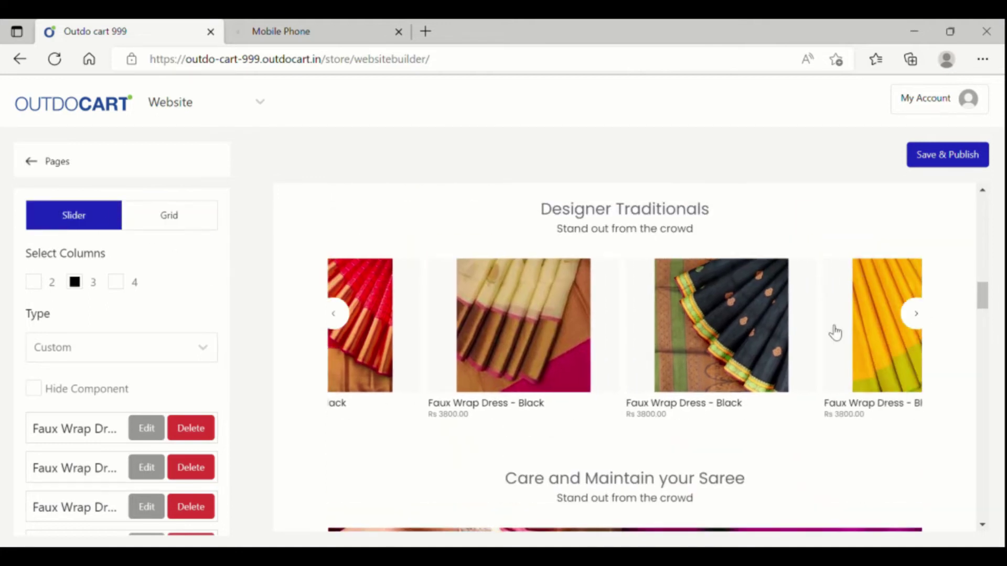
pyautogui.click(180, 218)
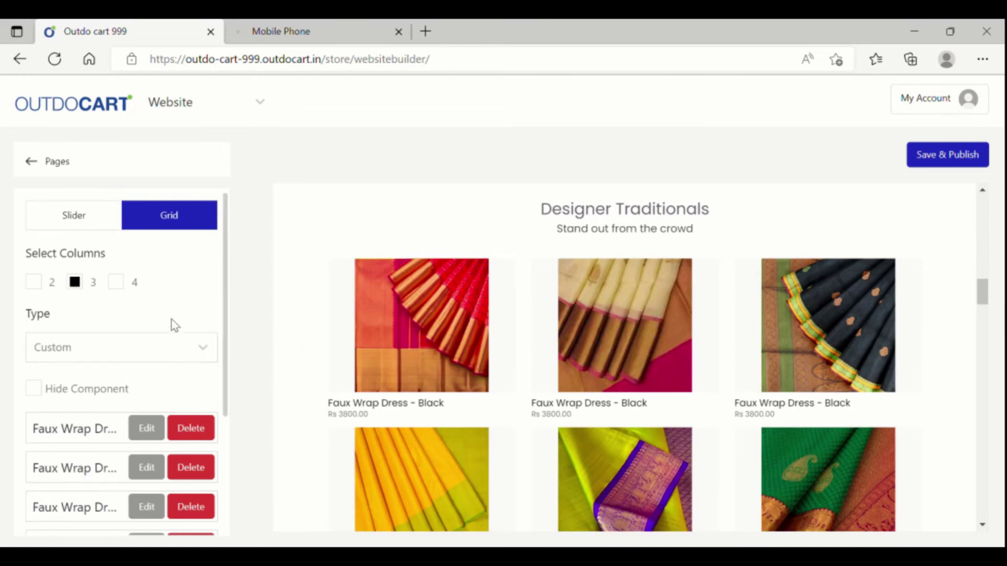
pyautogui.scroll(-8, 593, 427)
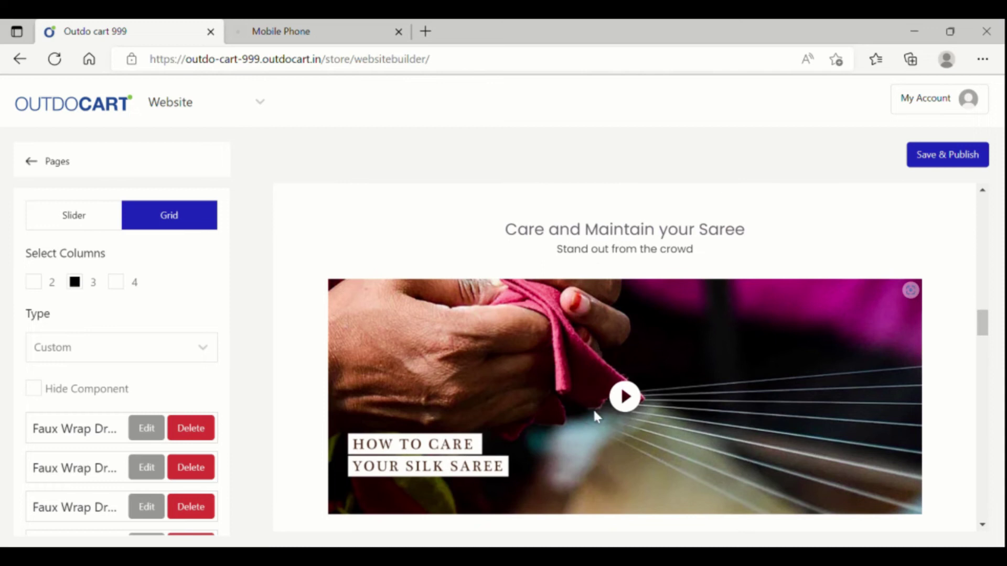
# Step: Enable Show Video Controls for the saree-care video section
pyautogui.click(665, 401)
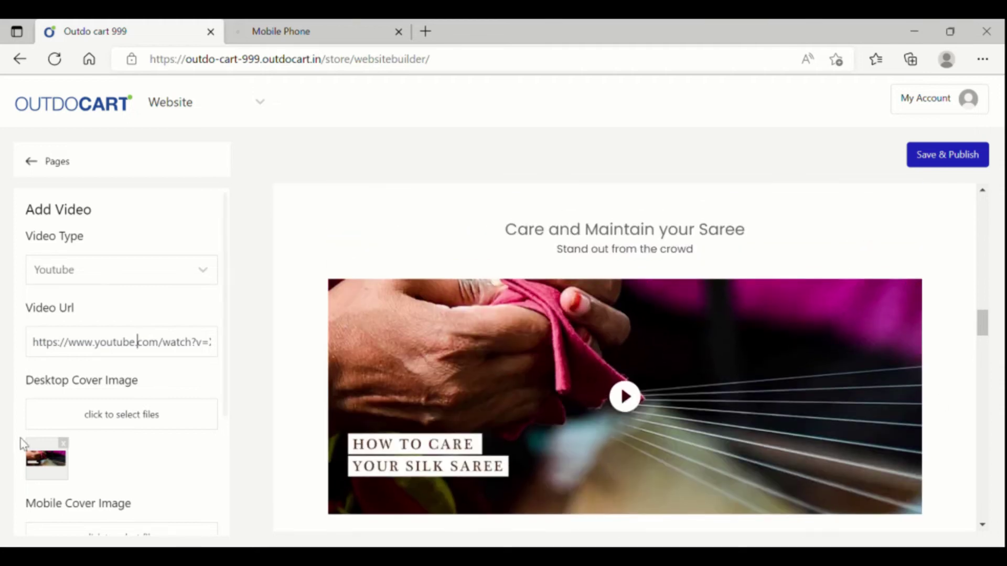
pyautogui.scroll(-1, 650, 434)
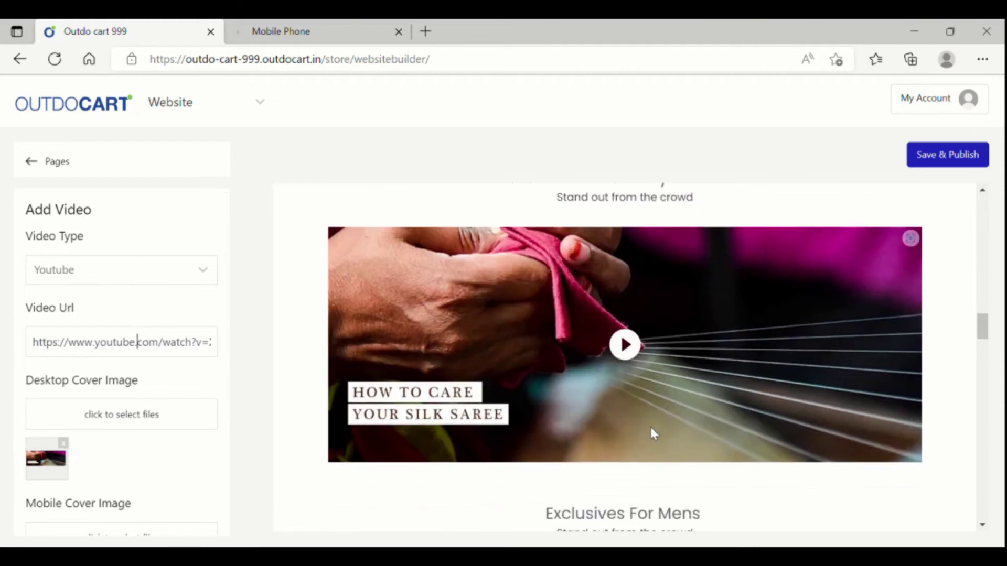
pyautogui.scroll(-6, 126, 475)
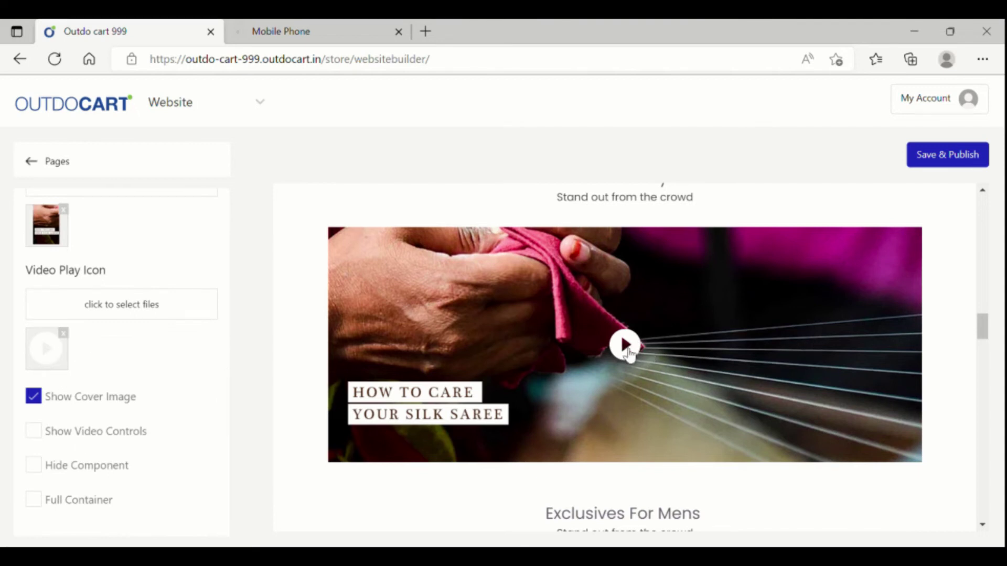
pyautogui.click(42, 433)
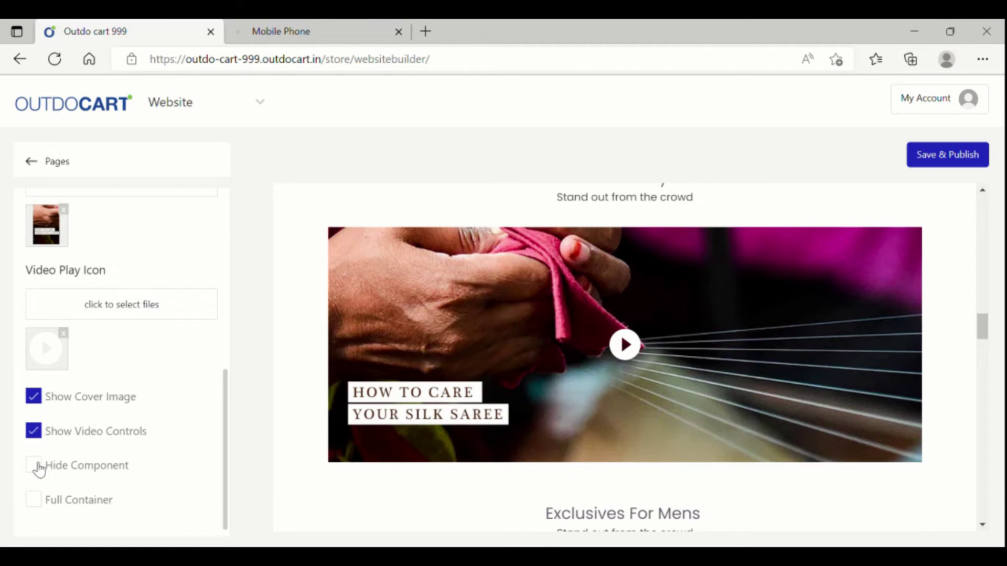
# Step: Turn on Full Container so the video spans the full page width
pyautogui.click(43, 503)
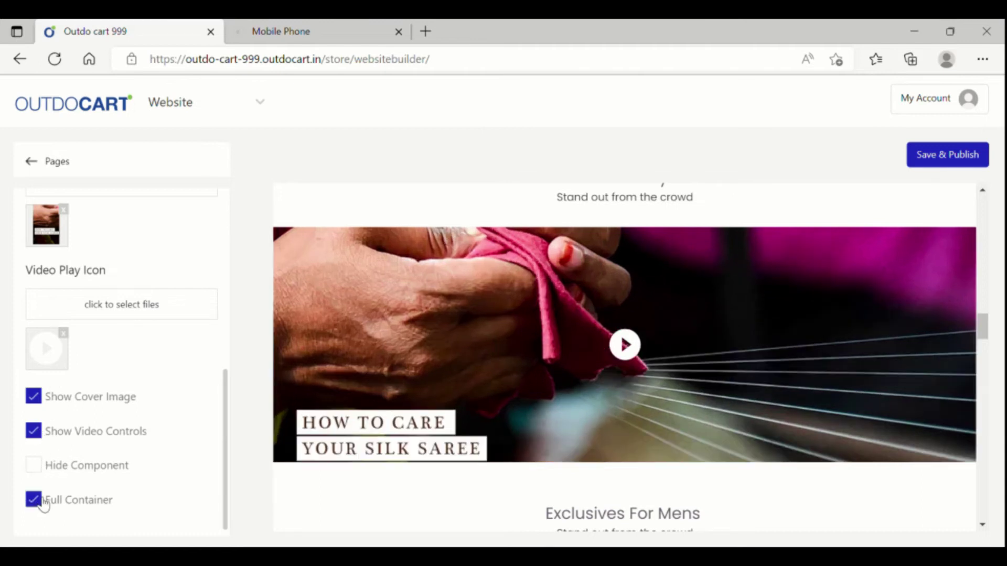
pyautogui.click(43, 503)
pyautogui.click(43, 503)
pyautogui.click(43, 503)
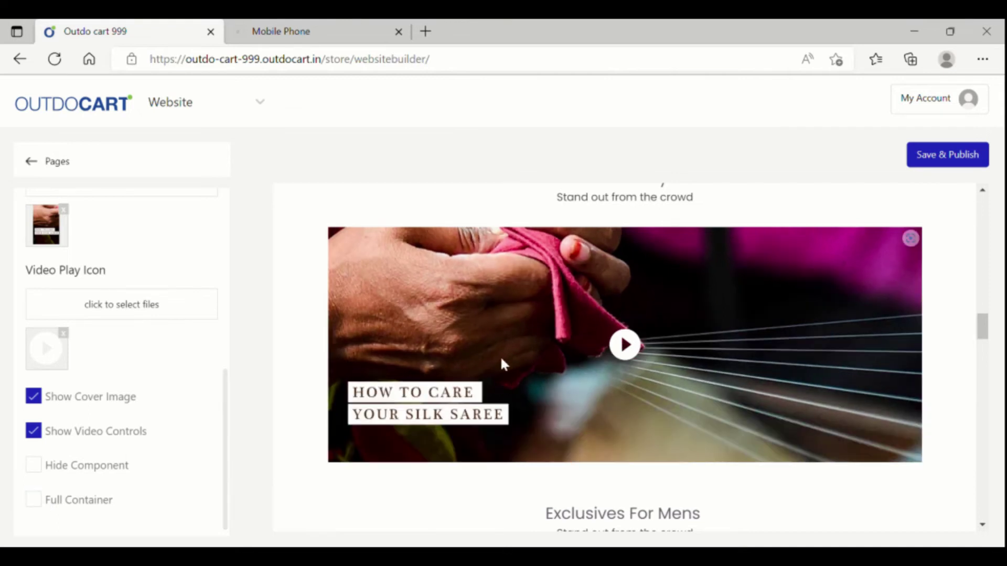
pyautogui.click(39, 503)
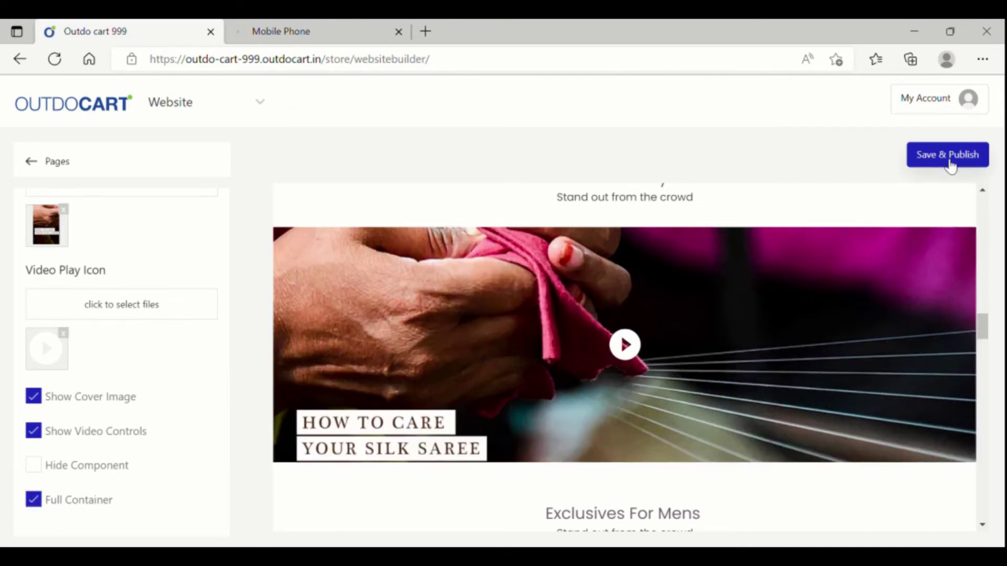
pyautogui.scroll(-10, 570, 446)
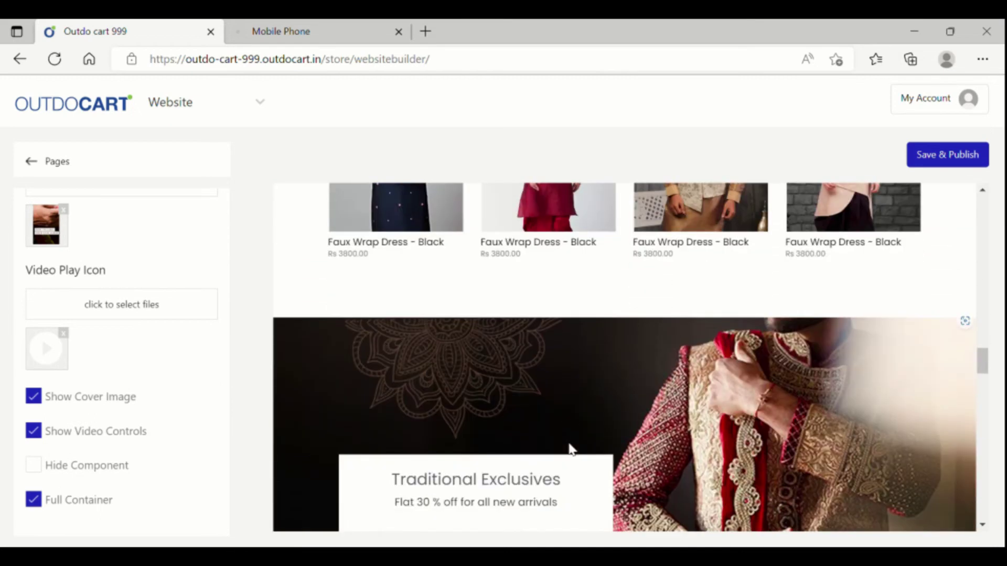
pyautogui.scroll(1, 569, 448)
pyautogui.scroll(-5, 645, 375)
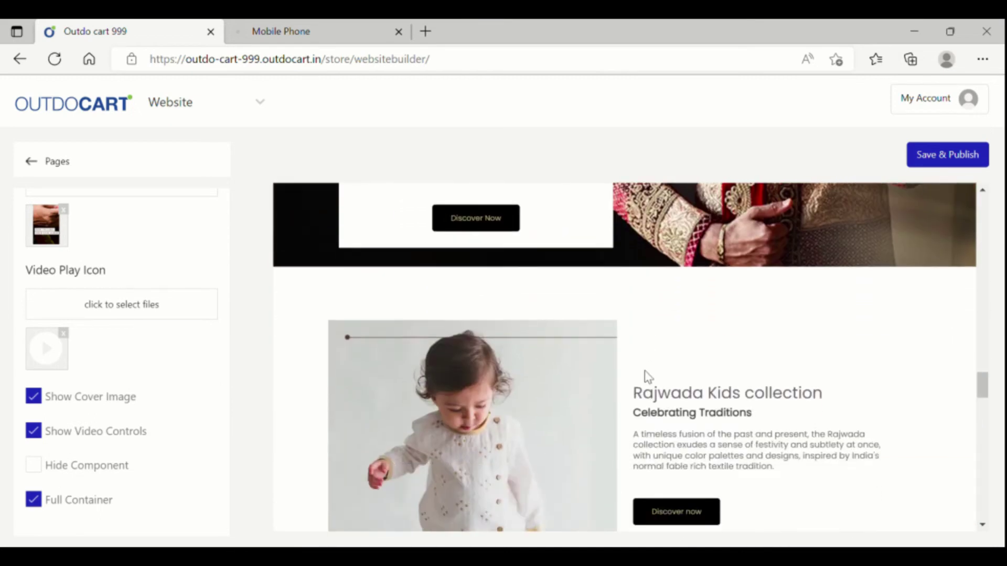
pyautogui.scroll(3, 651, 372)
pyautogui.scroll(-3, 652, 368)
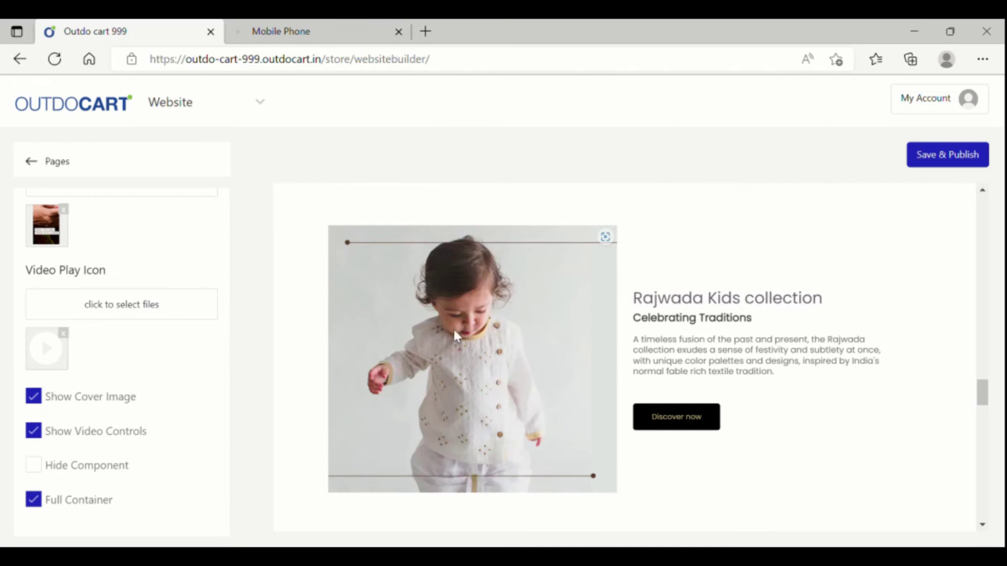
# Step: Select the Rajwada Kids description, Celebrating Traditions subtitle, then the Discover now button to show its Text and URL fields
pyautogui.click(769, 362)
pyautogui.click(735, 321)
pyautogui.click(690, 429)
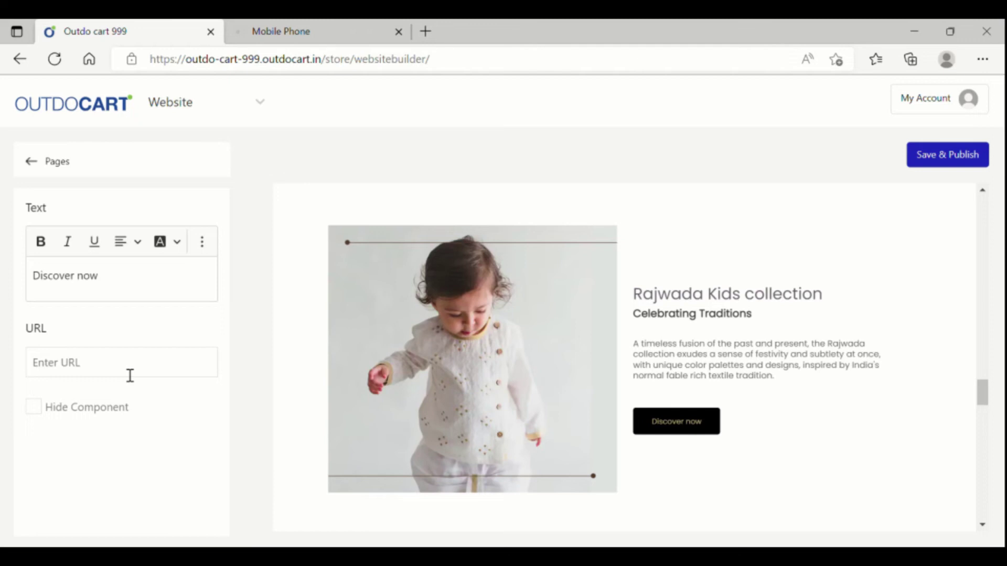
pyautogui.scroll(-5, 697, 423)
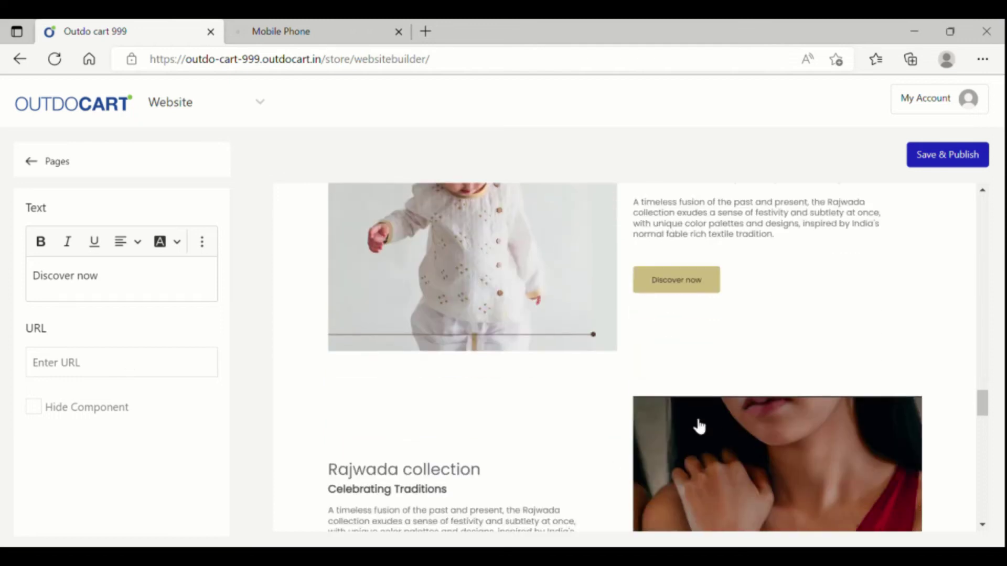
pyautogui.scroll(-3, 699, 426)
pyautogui.scroll(-4, 694, 423)
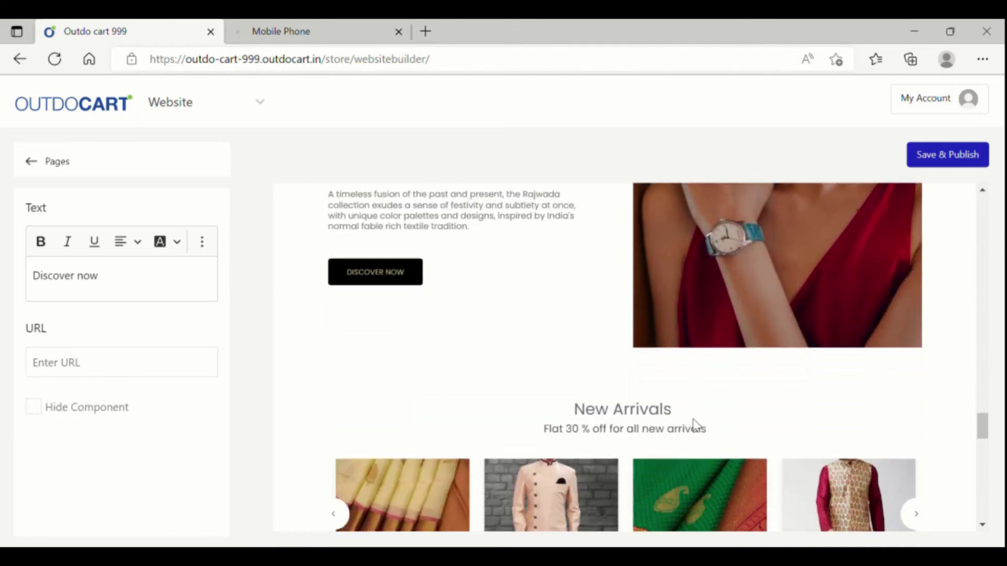
pyautogui.scroll(-5, 694, 421)
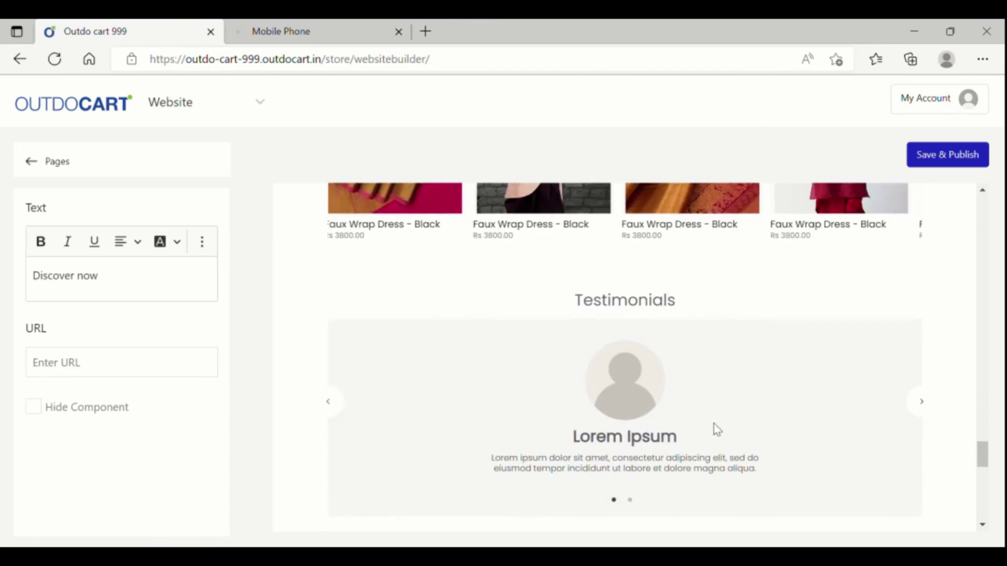
# Step: Edit the first Lorem Ipsum testimonial card from the Testimonials section and dismiss the saved alert
pyautogui.click(684, 401)
pyautogui.click(207, 249)
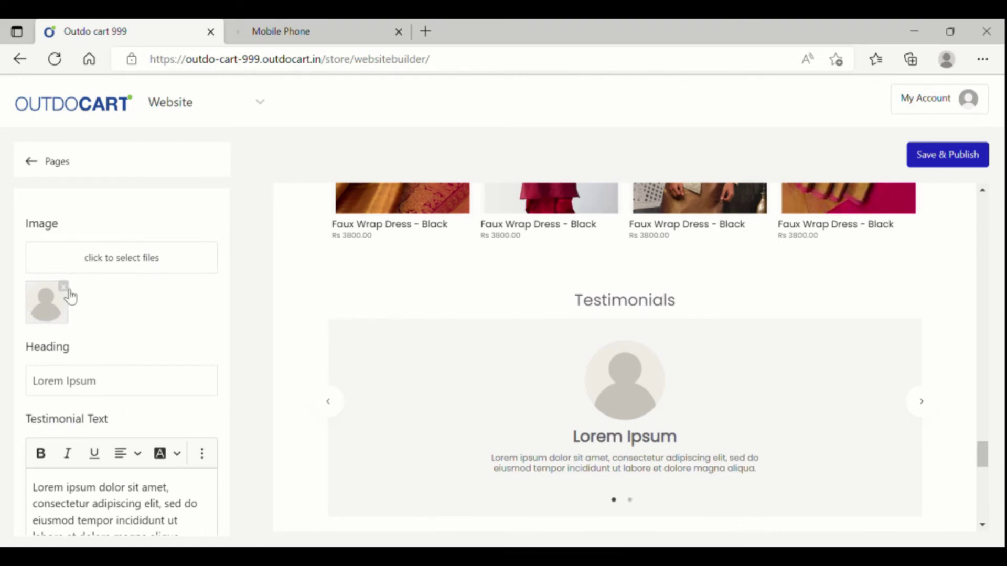
pyautogui.scroll(-2, 87, 342)
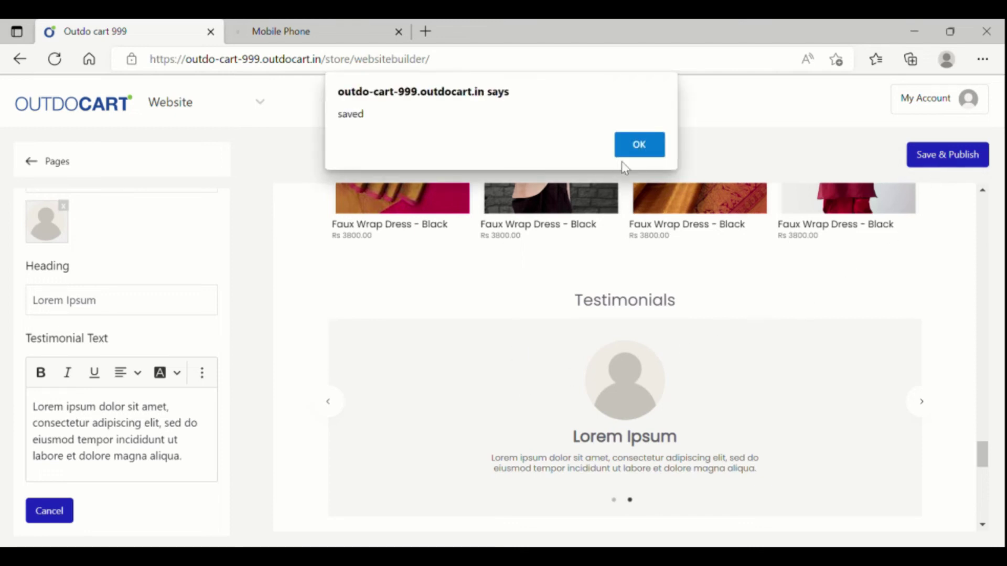
pyautogui.press('Return')
pyautogui.scroll(-5, 742, 376)
pyautogui.scroll(-3, 740, 368)
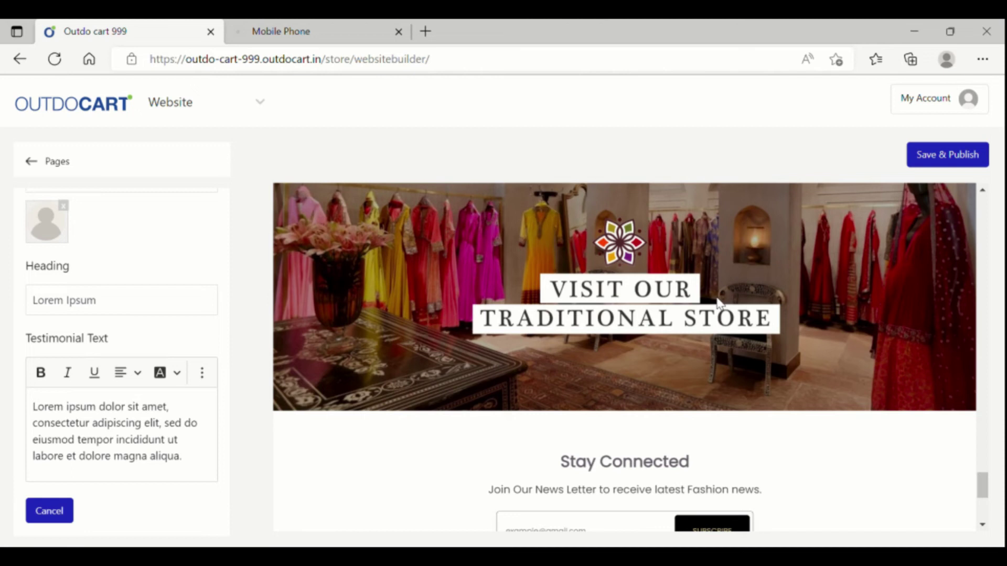
# Step: Inspect the store banner image, the Stay Connected heading and subtitle, and the SUBSCRIBE button text
pyautogui.click(718, 303)
pyautogui.scroll(-3, 768, 336)
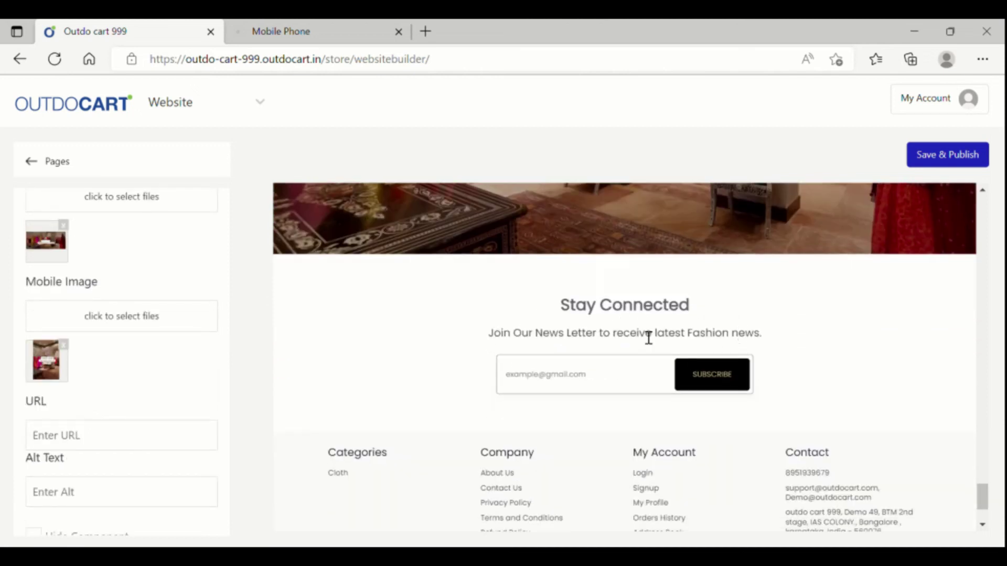
pyautogui.click(638, 310)
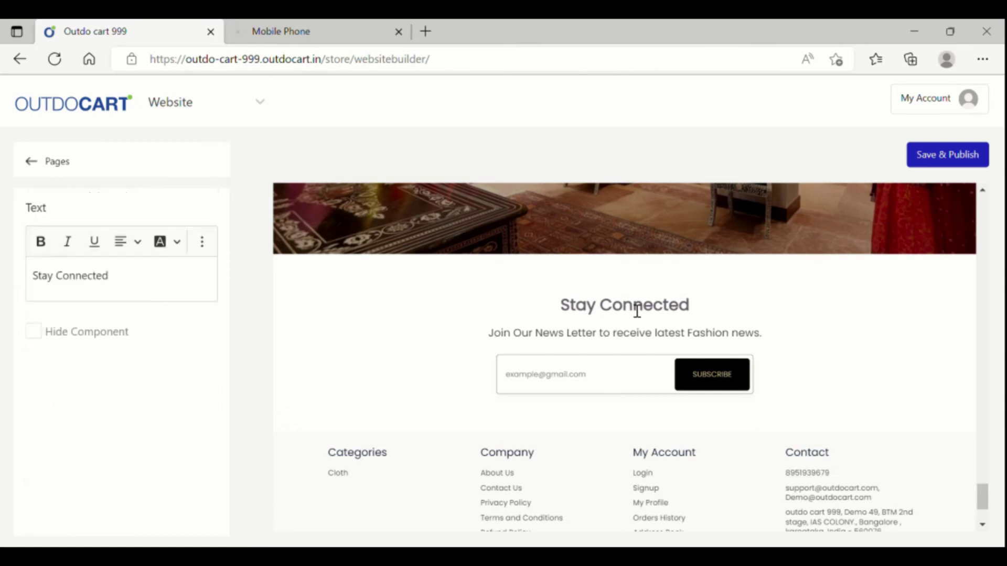
pyautogui.click(641, 338)
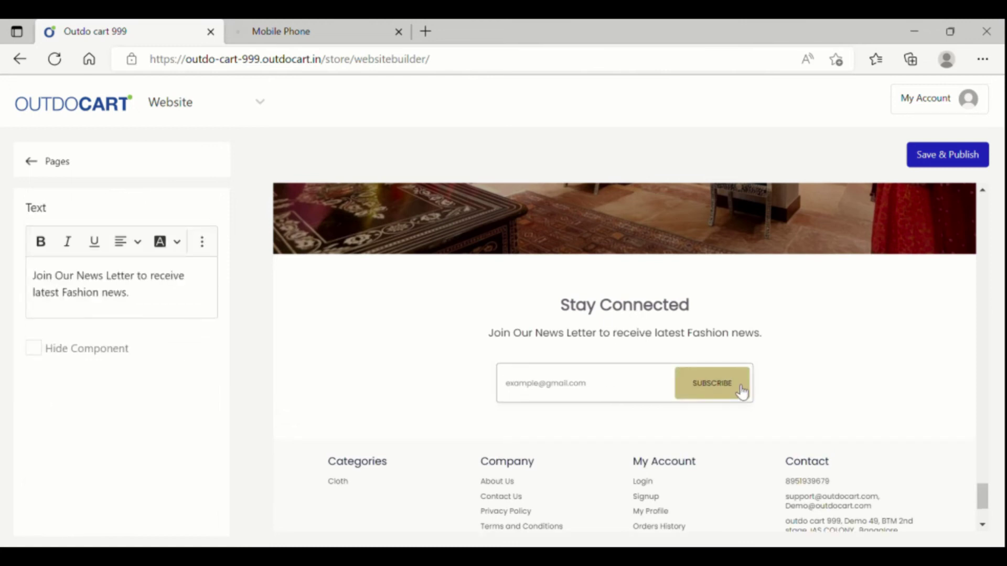
pyautogui.click(742, 387)
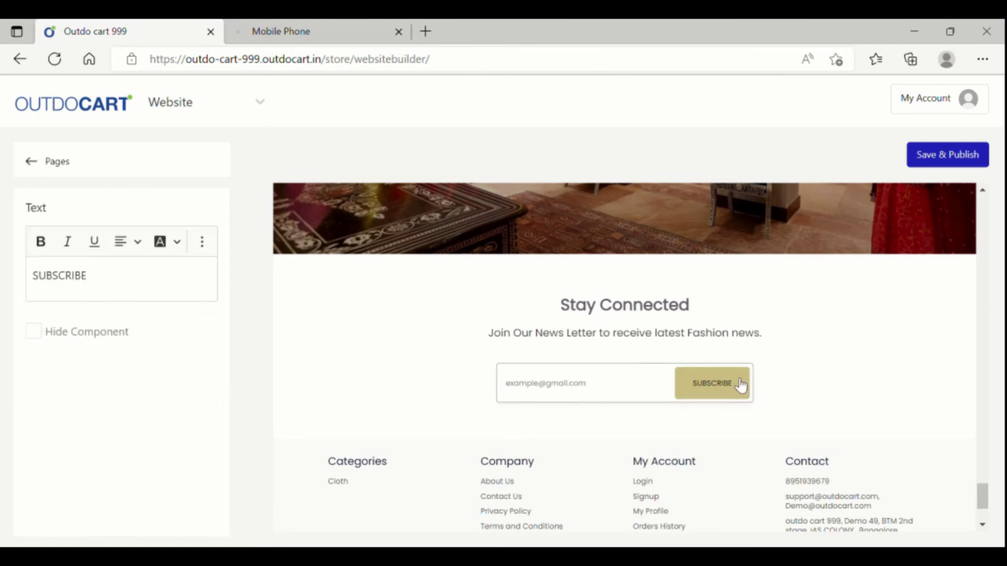
pyautogui.click(678, 336)
pyautogui.click(717, 387)
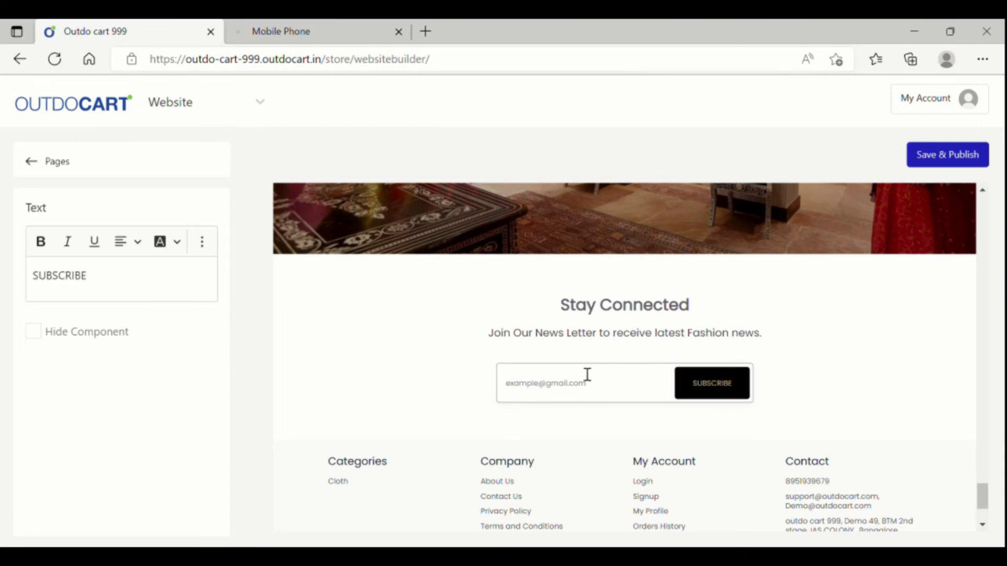
pyautogui.scroll(-1, 726, 346)
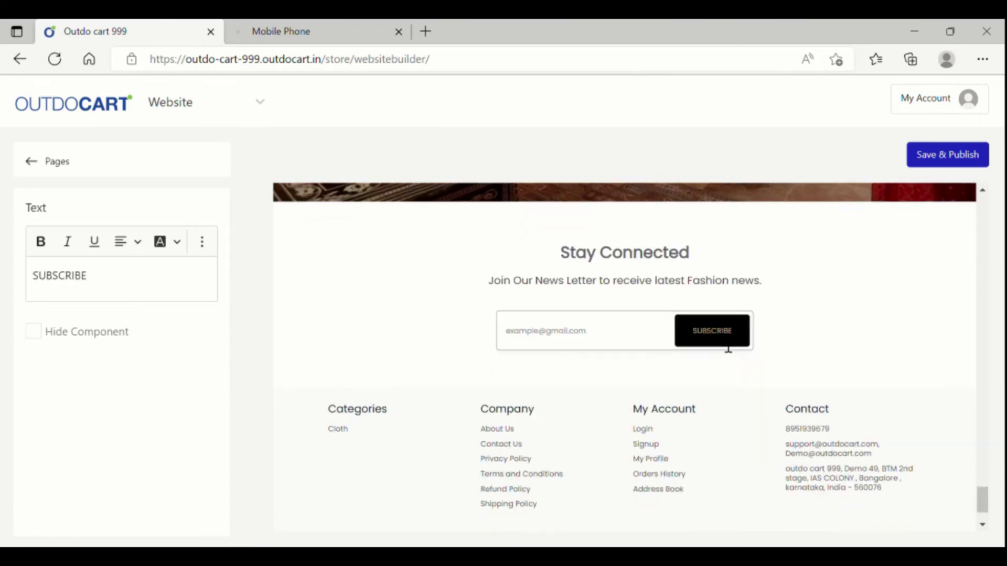
pyautogui.scroll(10, 726, 346)
pyautogui.scroll(15, 726, 347)
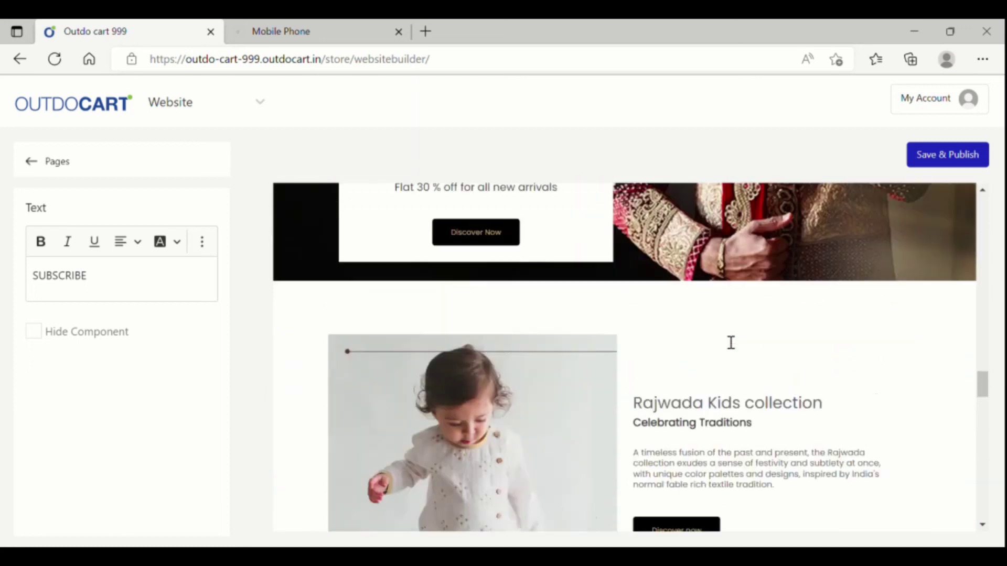
pyautogui.scroll(15, 731, 343)
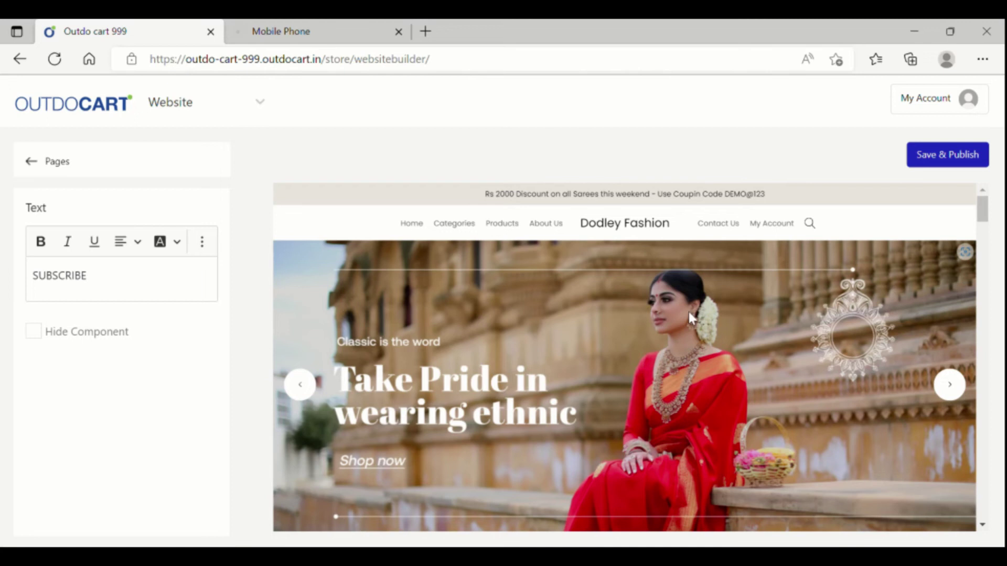
pyautogui.click(30, 161)
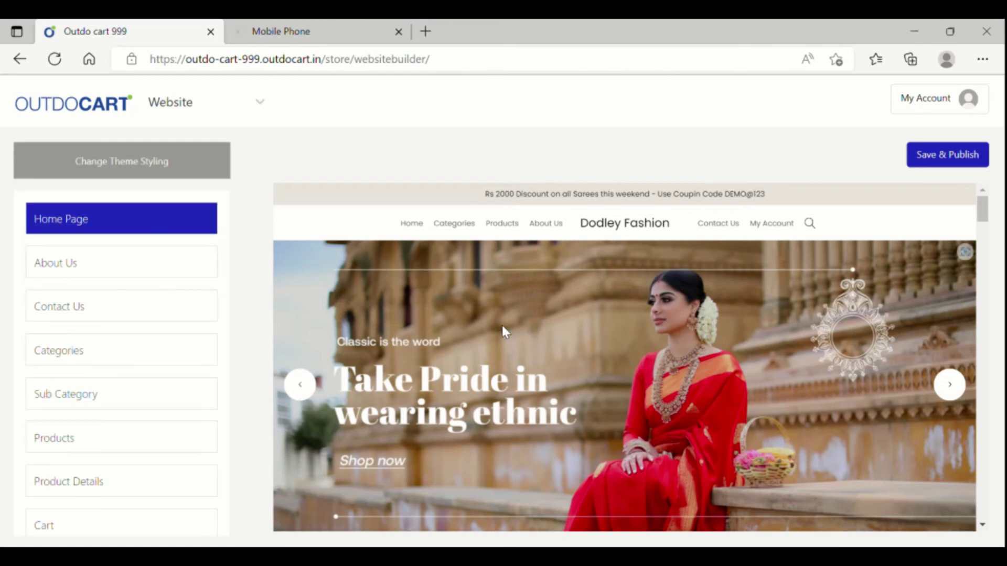
pyautogui.click(58, 268)
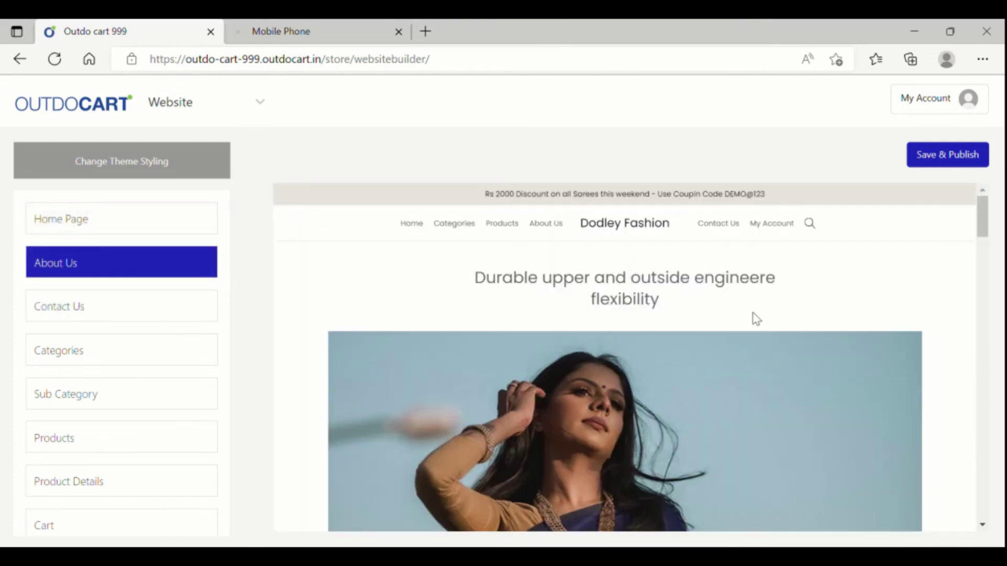
pyautogui.scroll(-10, 756, 318)
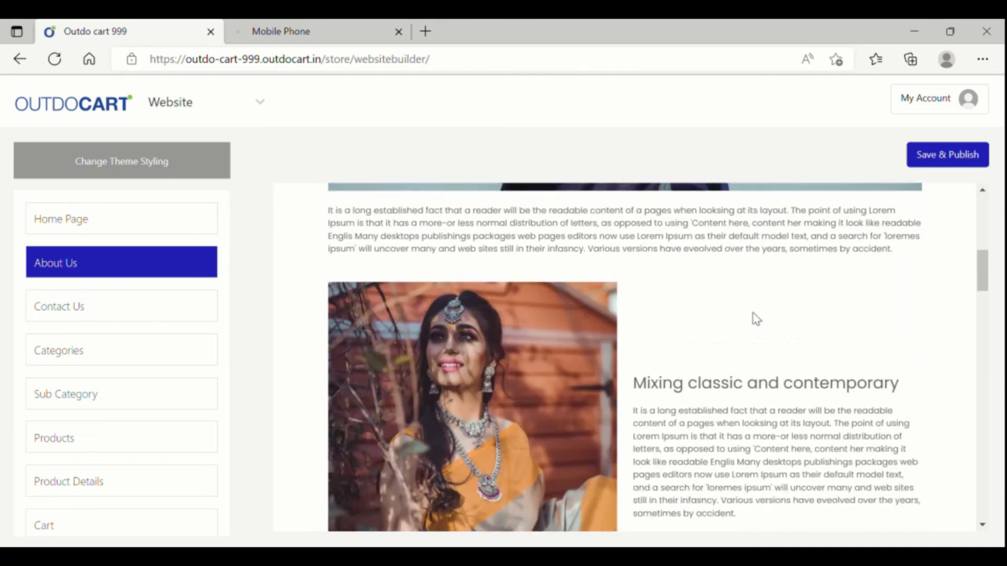
pyautogui.scroll(-10, 756, 319)
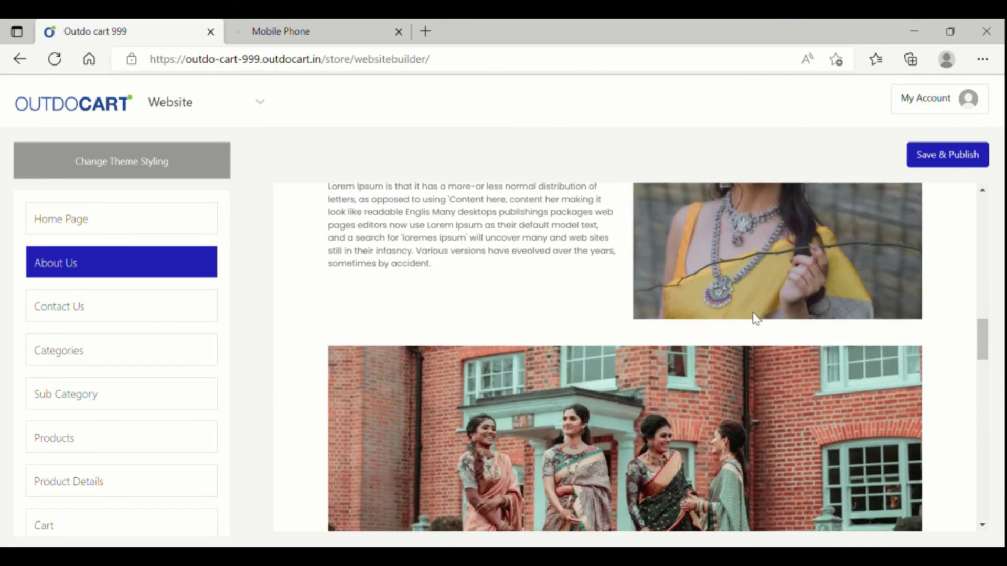
pyautogui.scroll(-2, 757, 319)
pyautogui.scroll(5, 753, 313)
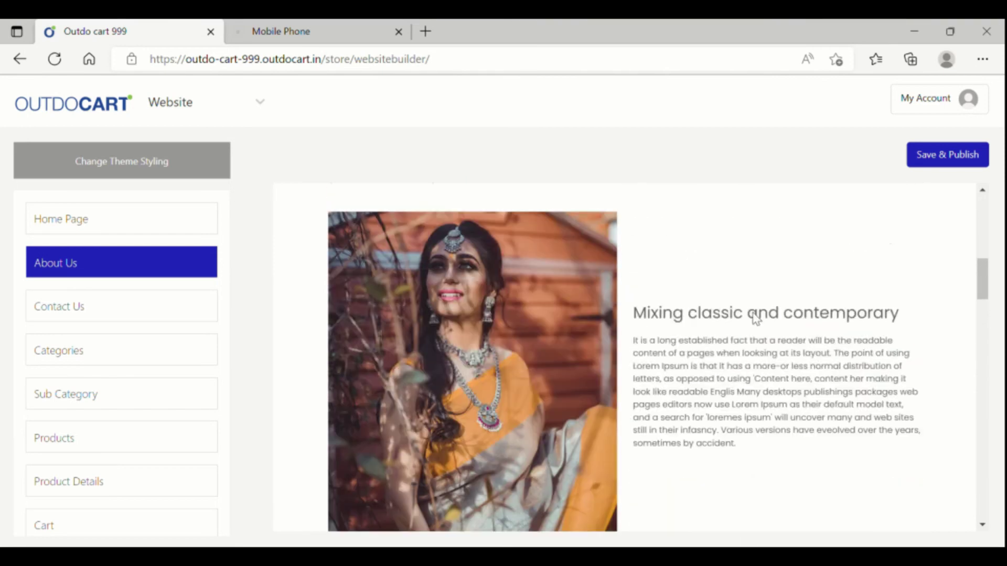
pyautogui.scroll(5, 753, 313)
pyautogui.scroll(-8, 753, 313)
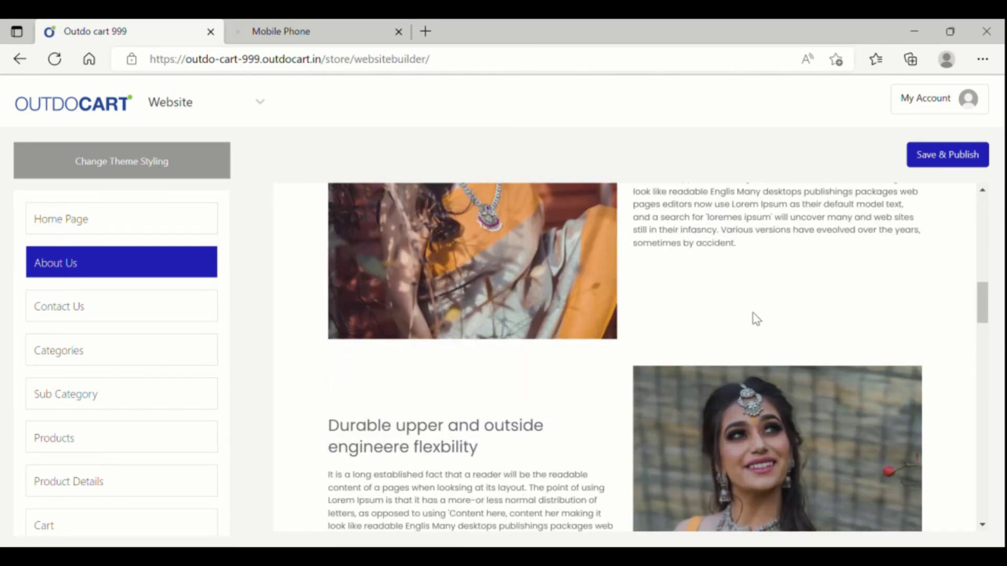
pyautogui.scroll(-8, 755, 318)
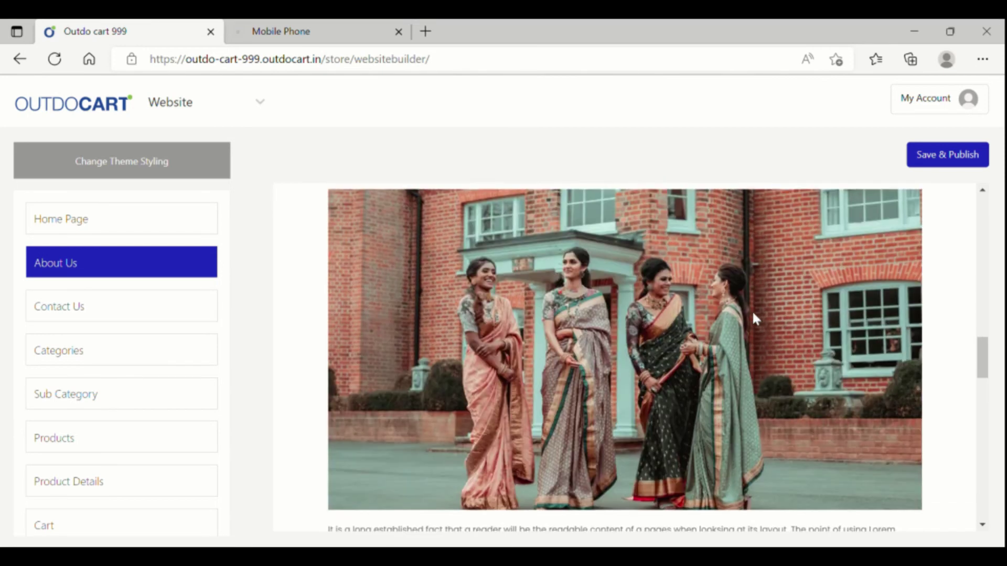
pyautogui.scroll(-9, 752, 318)
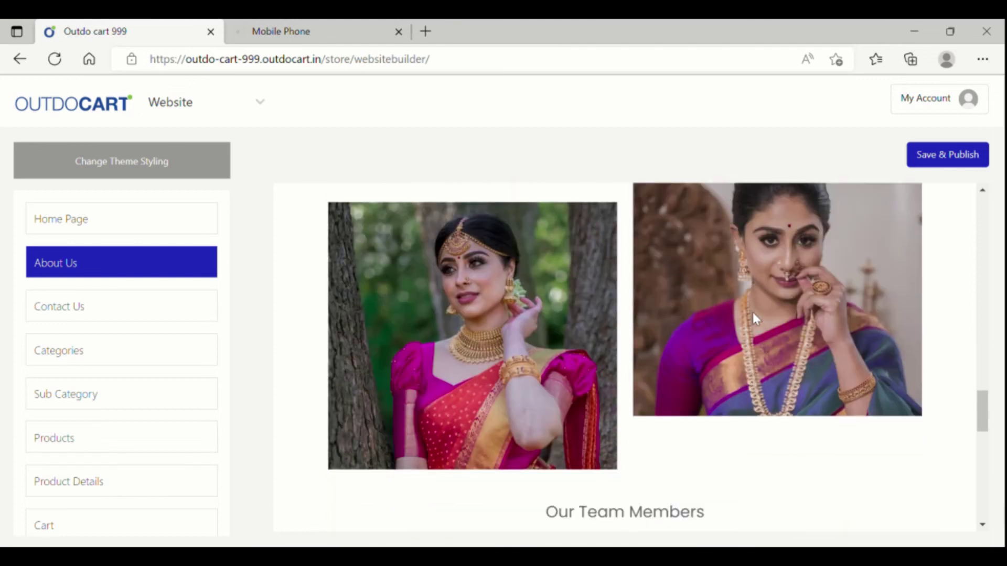
pyautogui.scroll(-8, 755, 318)
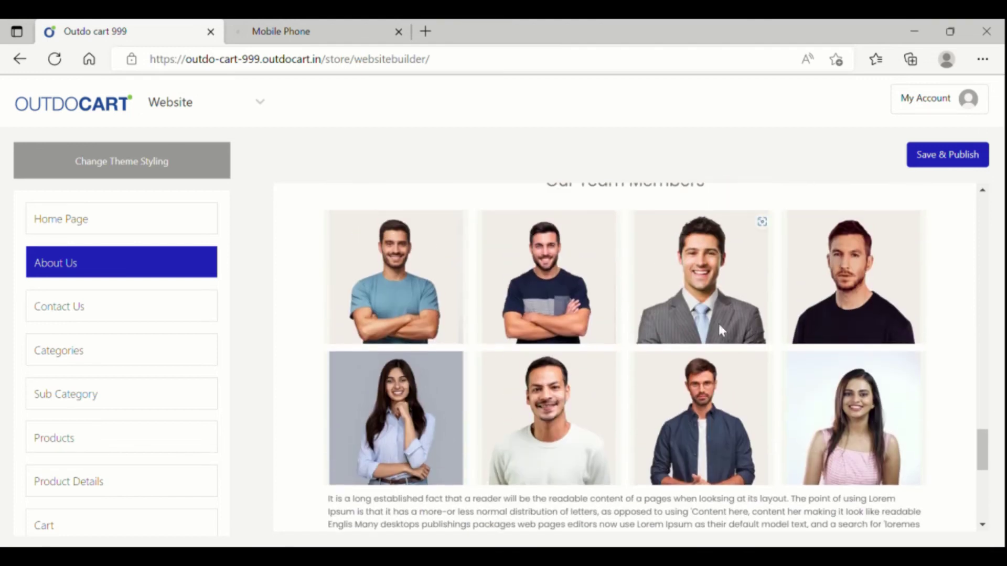
pyautogui.scroll(-1, 718, 393)
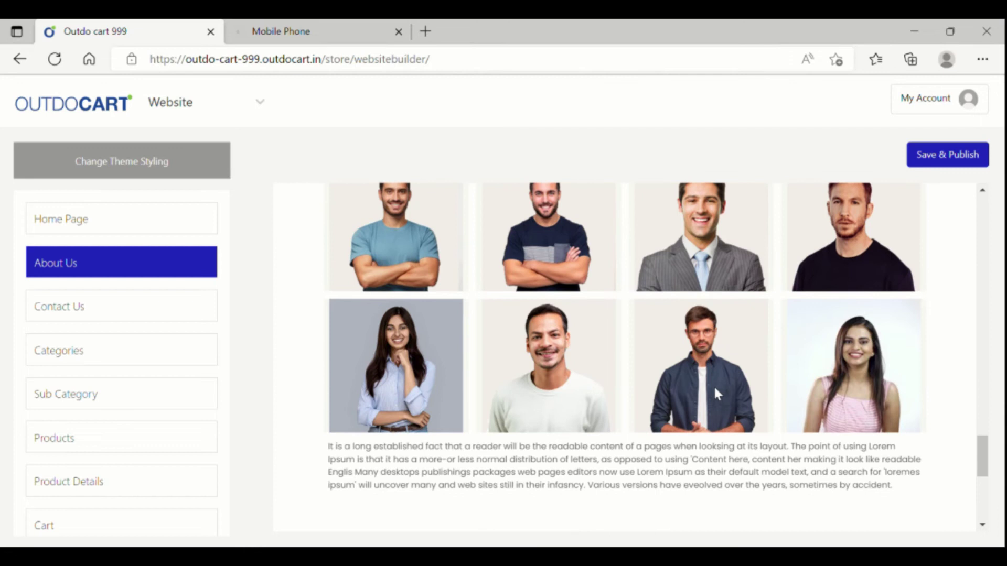
pyautogui.scroll(-1, 714, 388)
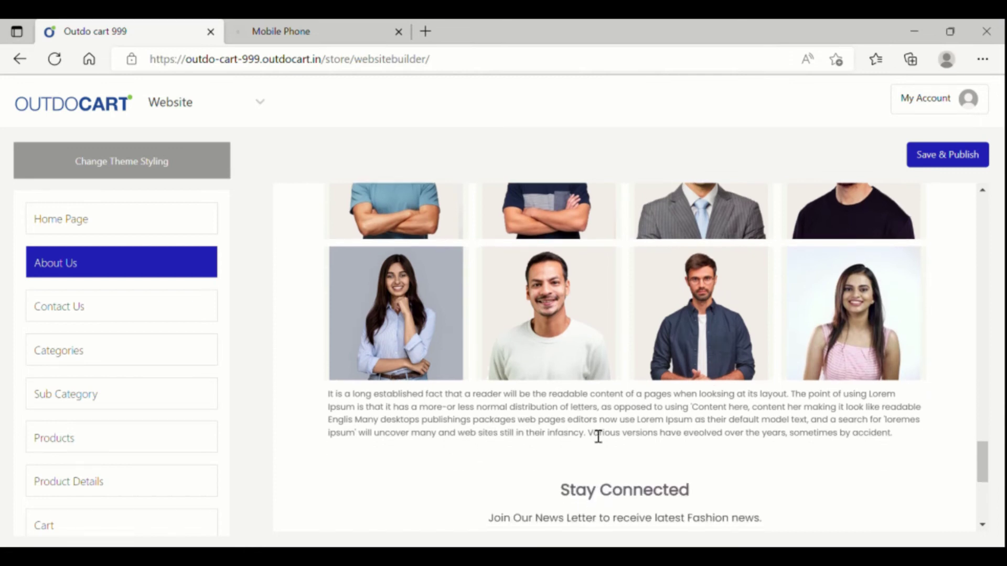
pyautogui.scroll(-1, 760, 433)
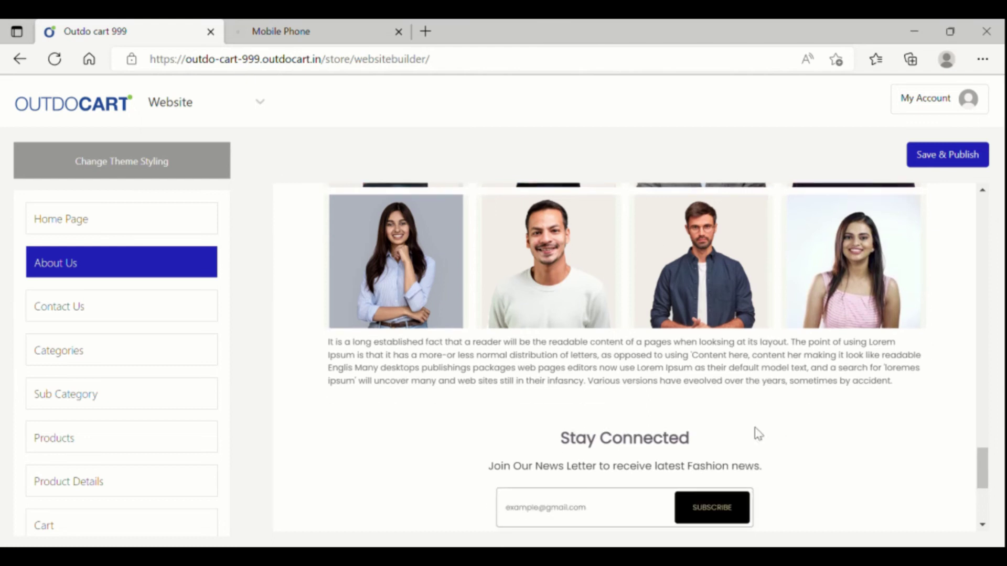
pyautogui.scroll(2, 729, 381)
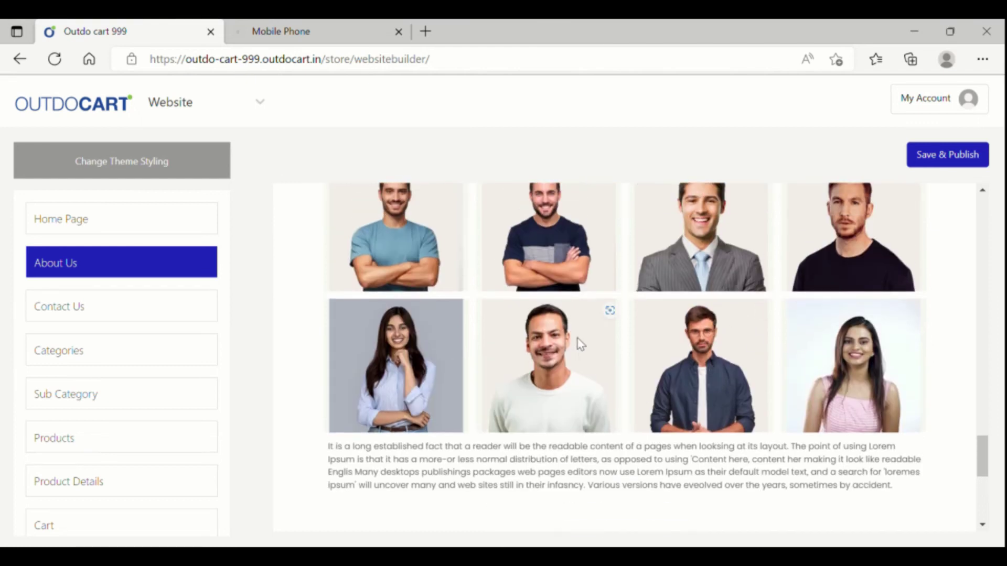
pyautogui.scroll(5, 741, 320)
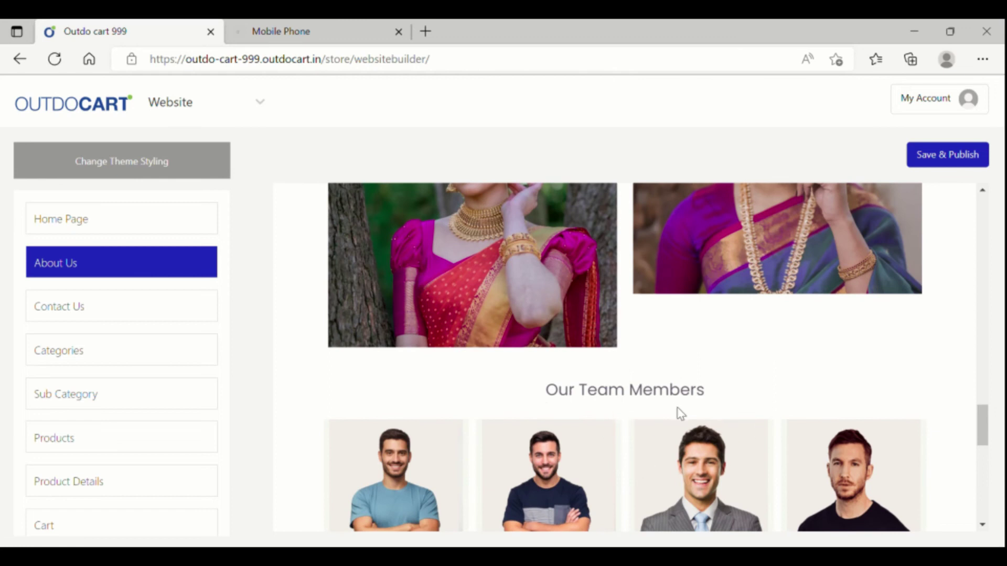
pyautogui.scroll(-4, 682, 414)
pyautogui.scroll(2, 710, 414)
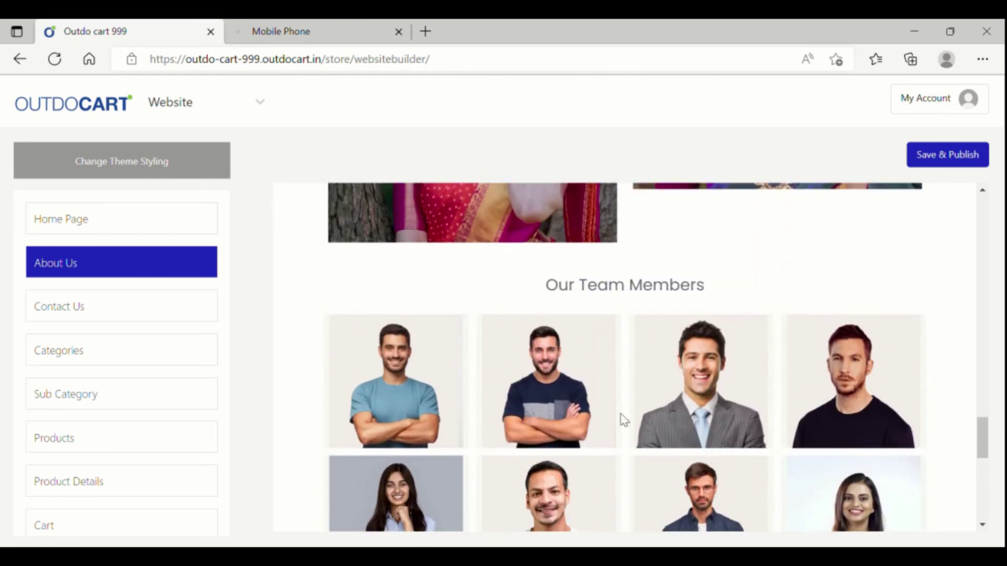
pyautogui.scroll(-3, 656, 417)
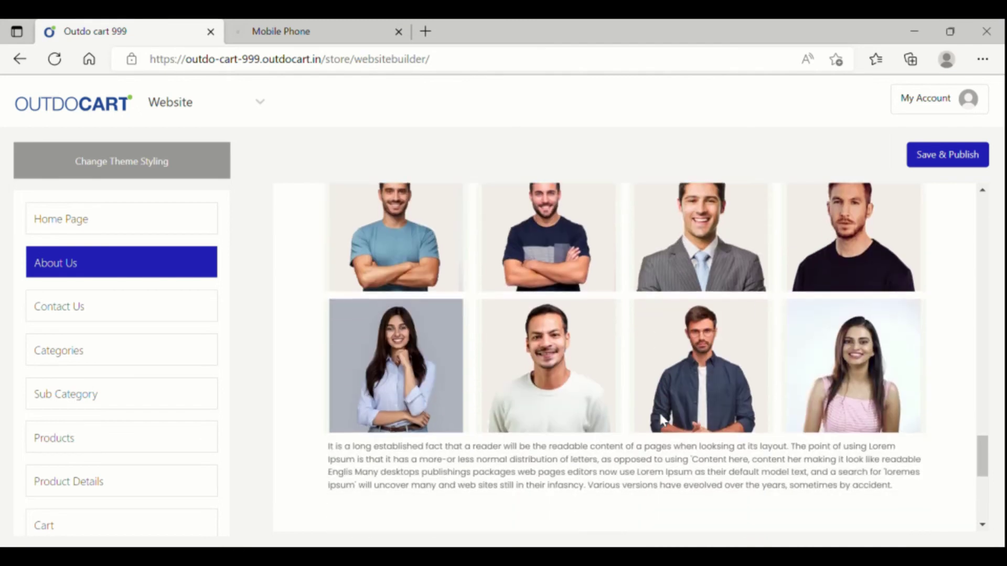
pyautogui.scroll(-5, 659, 415)
pyautogui.scroll(7, 655, 409)
pyautogui.click(621, 409)
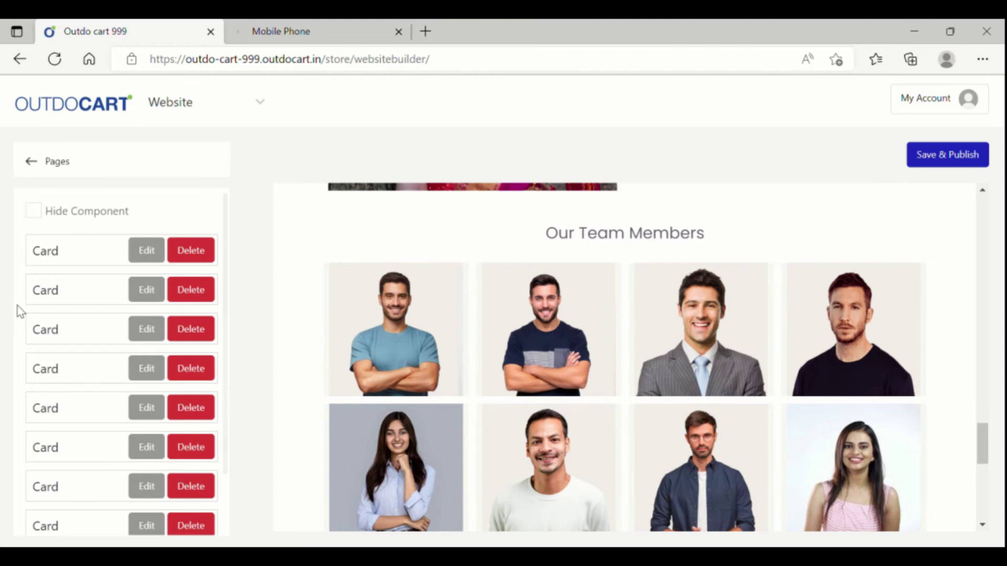
pyautogui.scroll(-4, 678, 425)
pyautogui.click(685, 383)
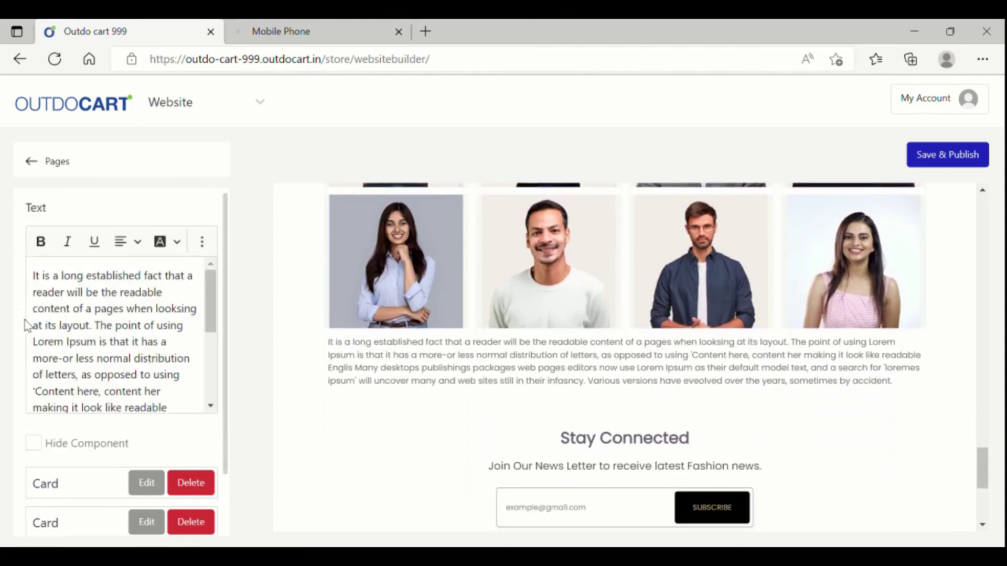
pyautogui.scroll(5, 775, 371)
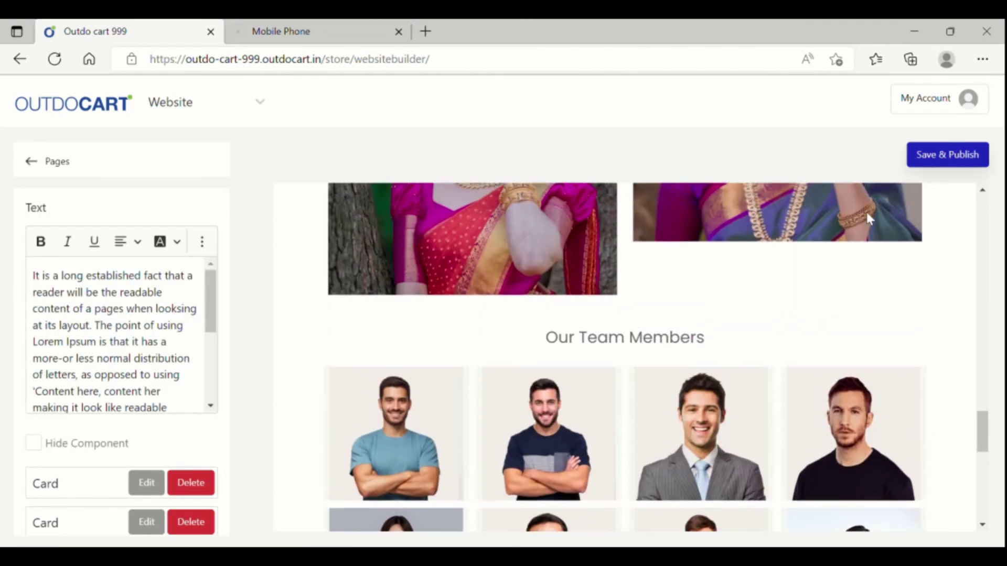
pyautogui.scroll(3, 781, 286)
pyautogui.scroll(15, 781, 286)
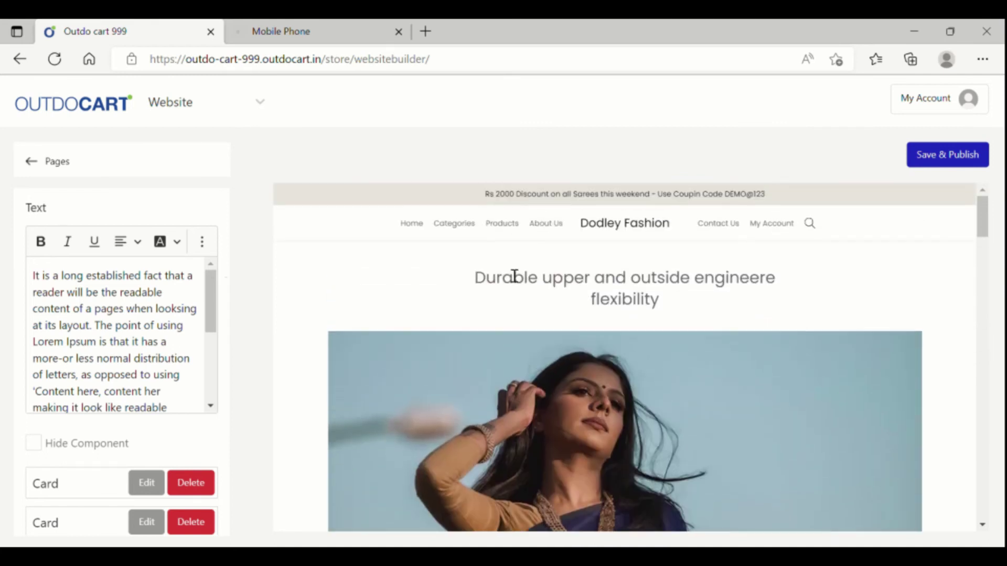
pyautogui.click(41, 165)
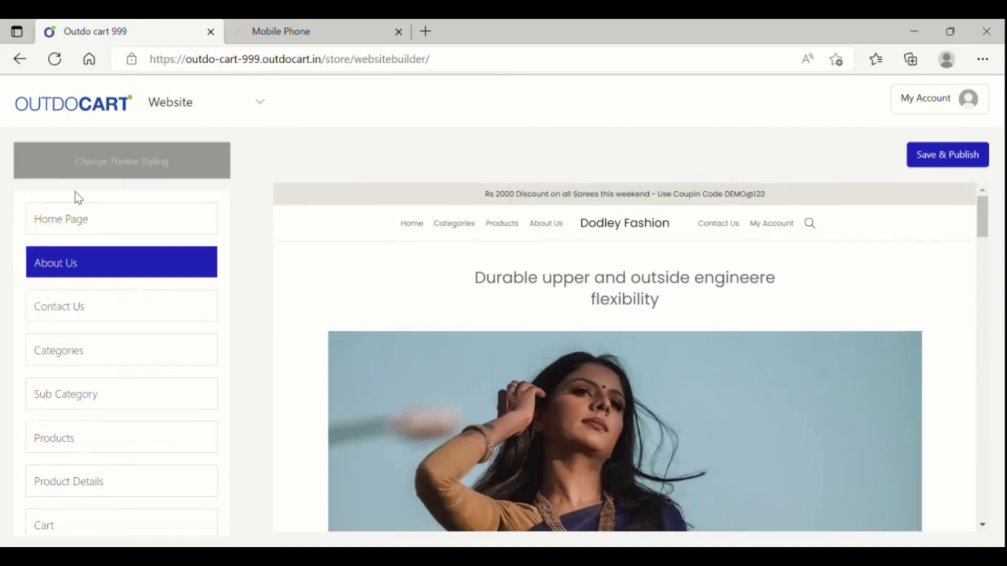
# Step: Open the Contact Us page and inspect its coupons heading, page heading and photo settings
pyautogui.click(107, 314)
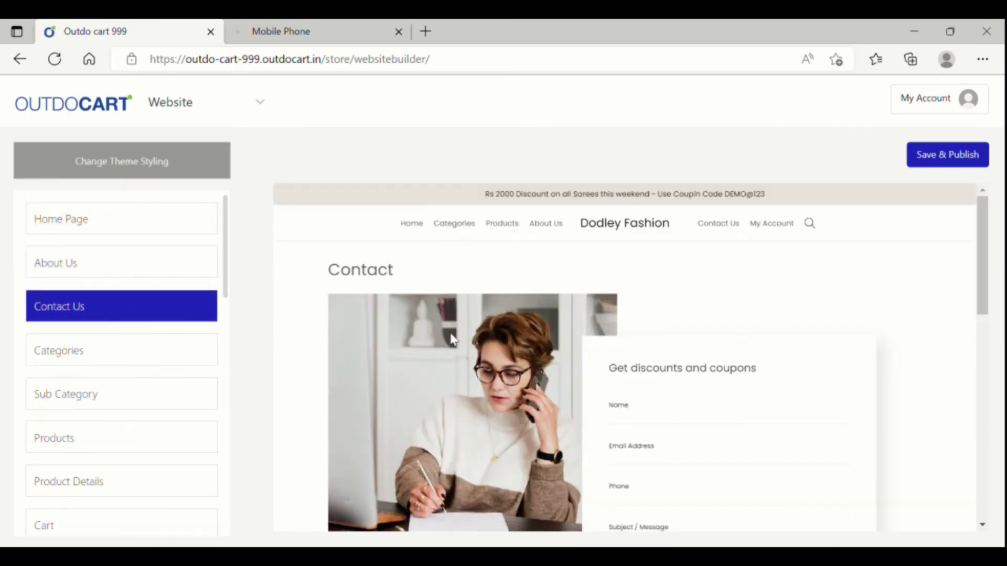
pyautogui.click(686, 378)
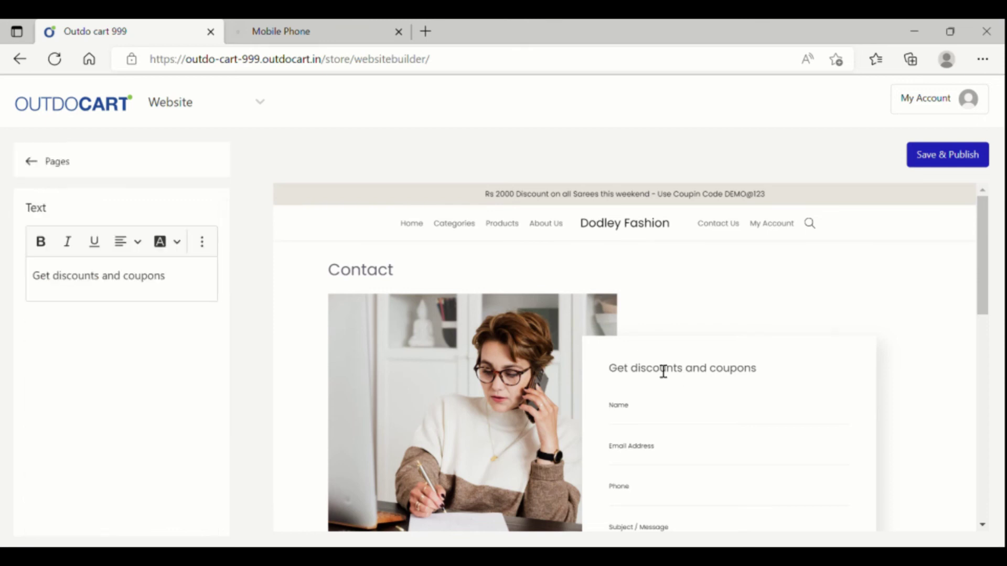
pyautogui.click(177, 286)
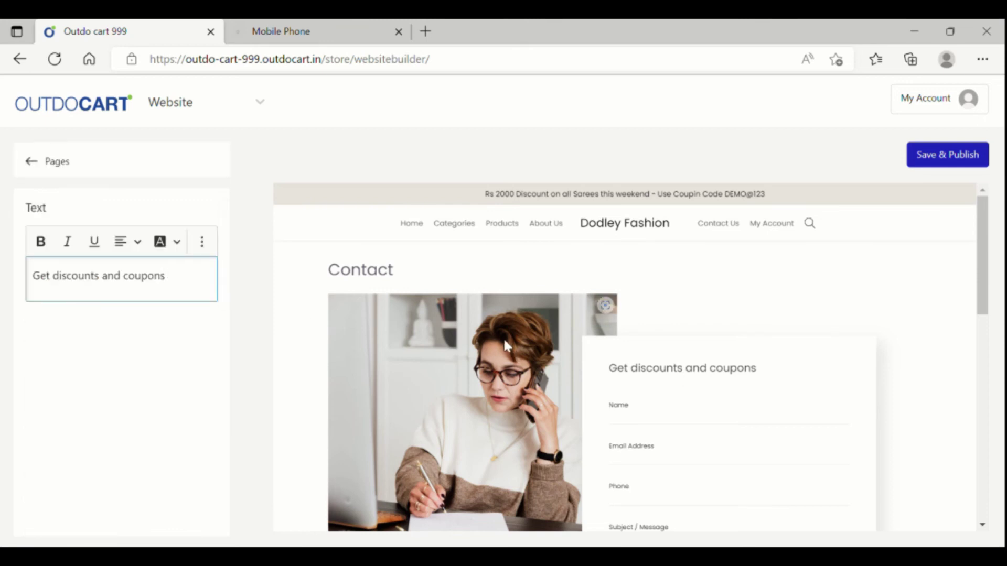
pyautogui.click(365, 282)
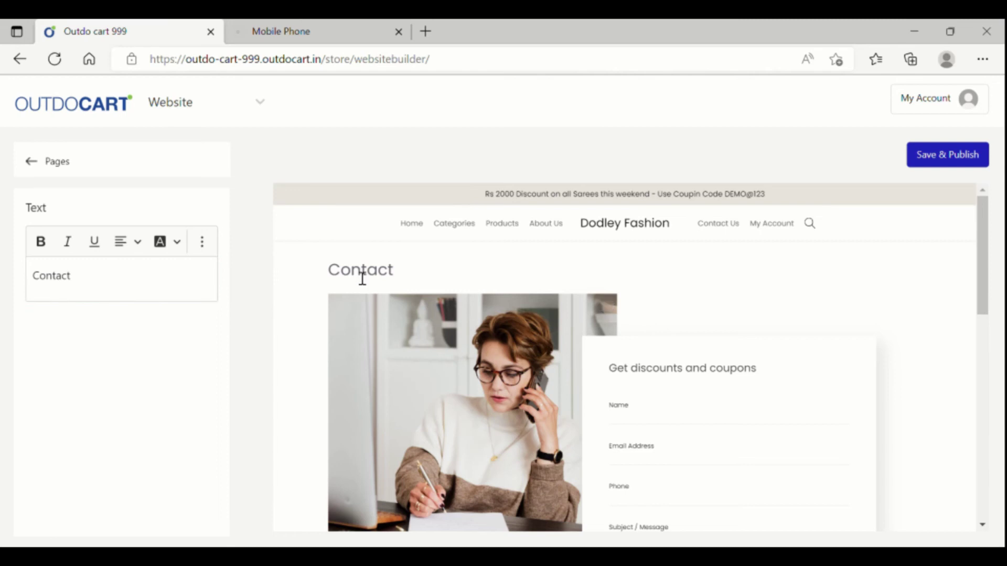
pyautogui.scroll(-2, 399, 319)
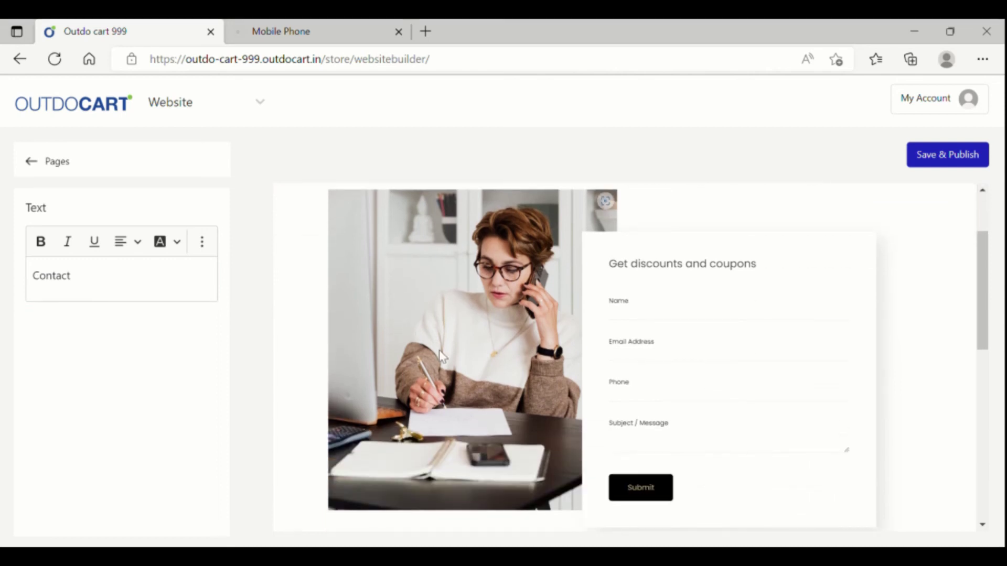
pyautogui.click(499, 340)
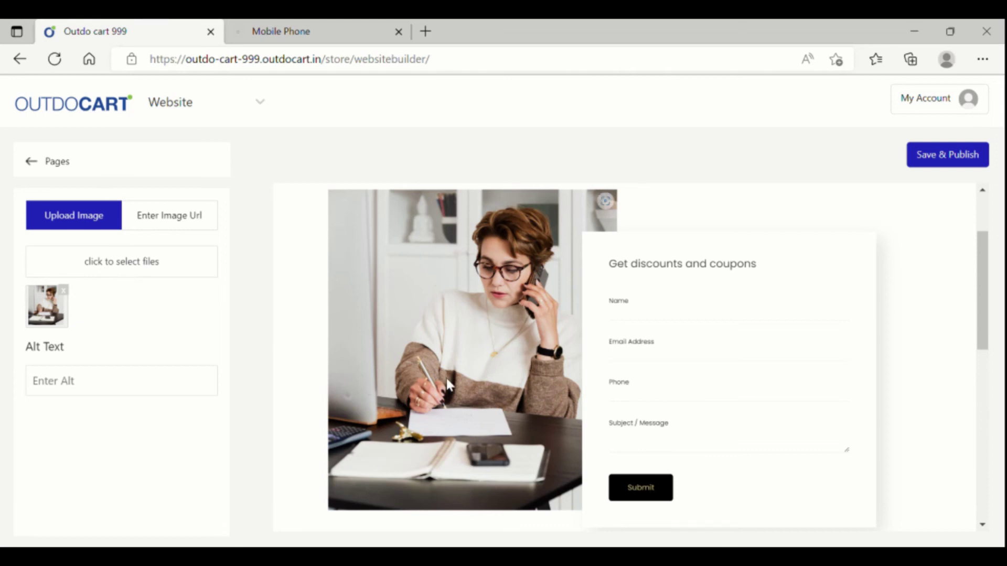
pyautogui.scroll(-6, 446, 379)
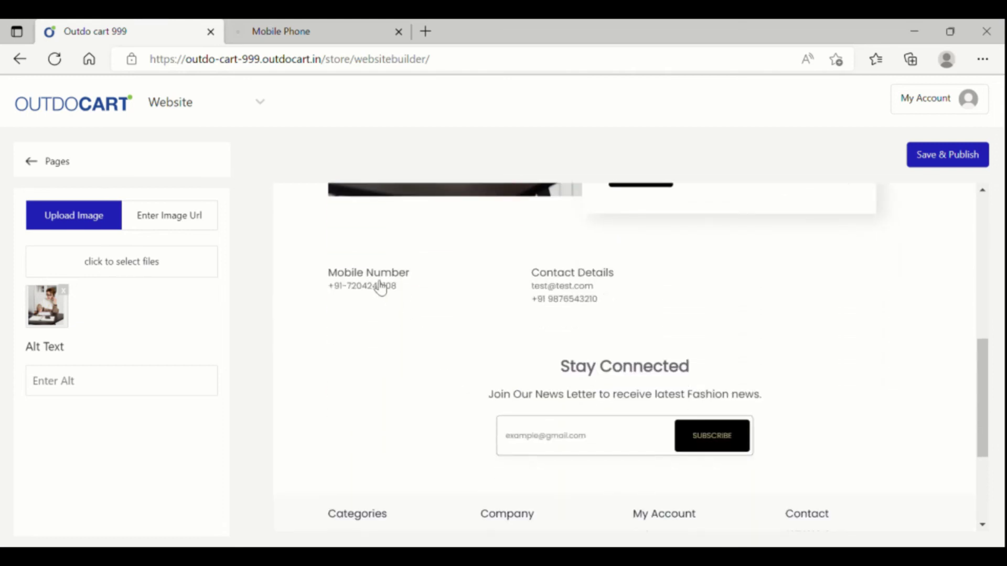
# Step: Enter the new mobile number in the Mobile Number section
pyautogui.click(381, 288)
pyautogui.click(135, 291)
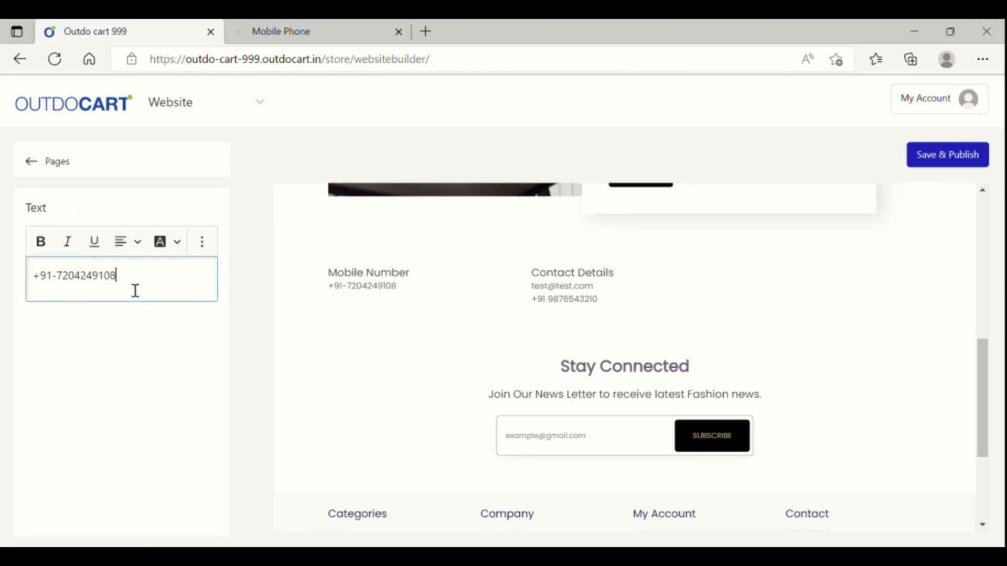
pyautogui.write('987654321')
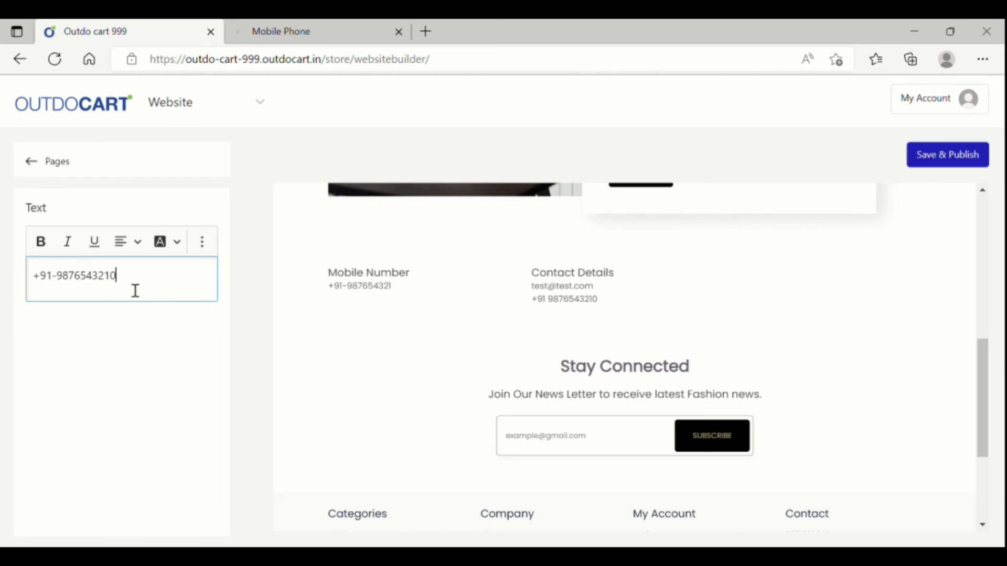
# Step: Replace the placeholder contact e-mail with the store's new e-mail address
pyautogui.click(578, 289)
pyautogui.click(131, 292)
pyautogui.hotkey('ctrl', 'a')
pyautogui.press('BackSpace')
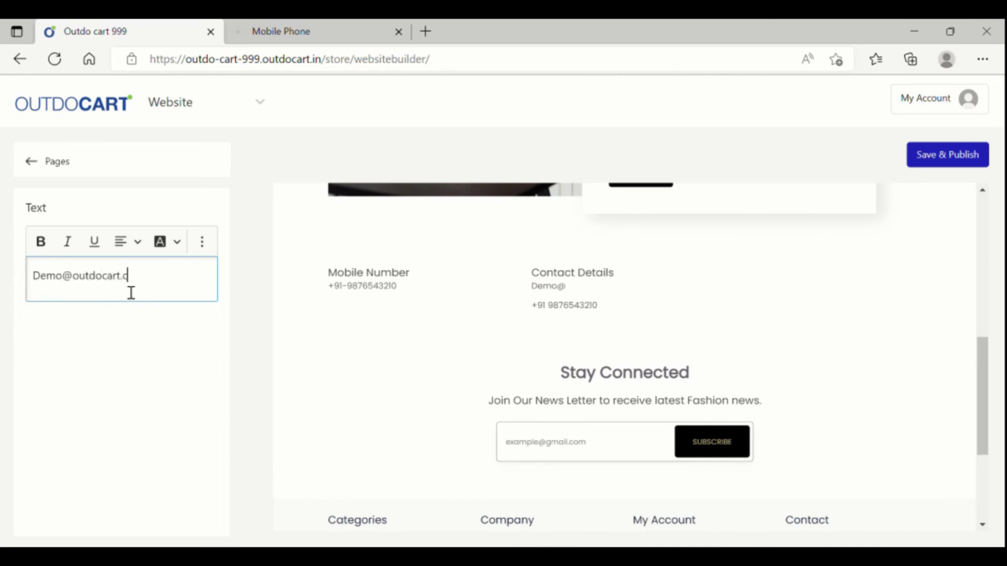
# Step: Change the second contact line into the support e-mail address
pyautogui.click(593, 309)
pyautogui.click(175, 279)
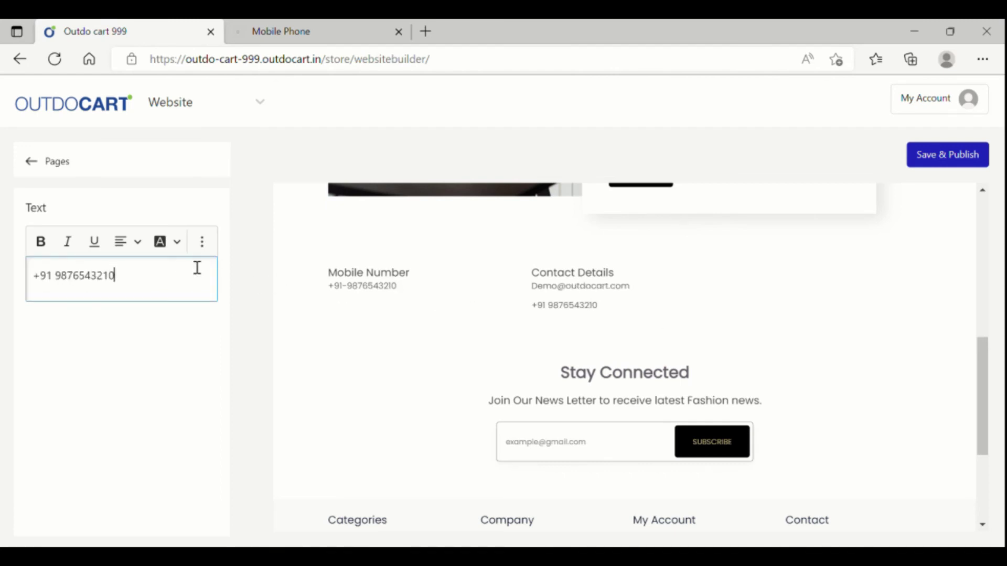
pyautogui.press('BackSpace')
pyautogui.press('BackSpace')
pyautogui.press('BackSpace')
pyautogui.press('BackSpace')
pyautogui.press('BackSpace')
pyautogui.press('BackSpace')
pyautogui.press('BackSpace')
pyautogui.press('BackSpace')
pyautogui.press('BackSpace')
pyautogui.press('BackSpace')
pyautogui.press('BackSpace')
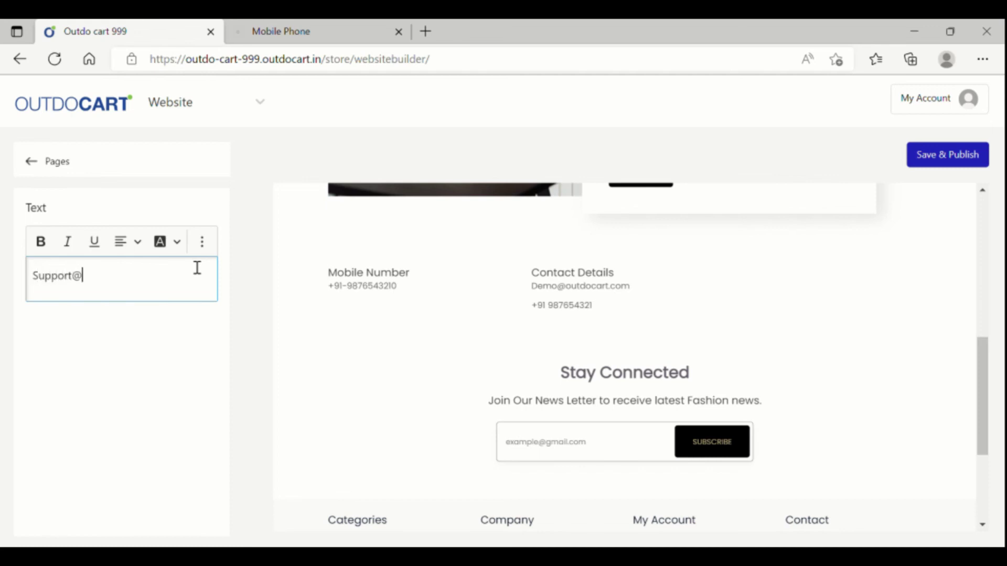
pyautogui.write('outdocart.com')
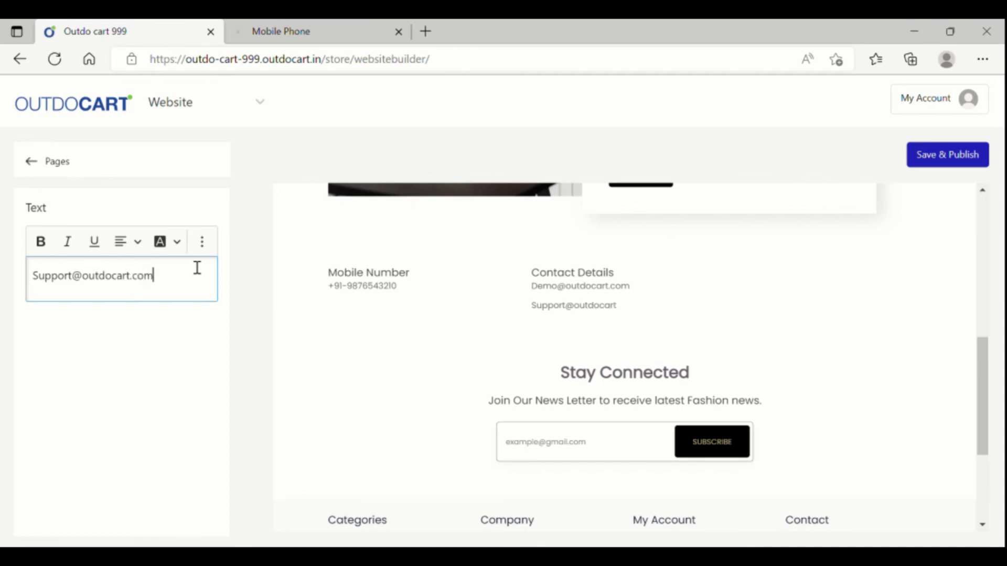
# Step: Rename the Contact Details heading to 'Email'
pyautogui.click(589, 277)
pyautogui.click(102, 278)
pyautogui.hotkey('ctrl', 'a')
pyautogui.write('E')
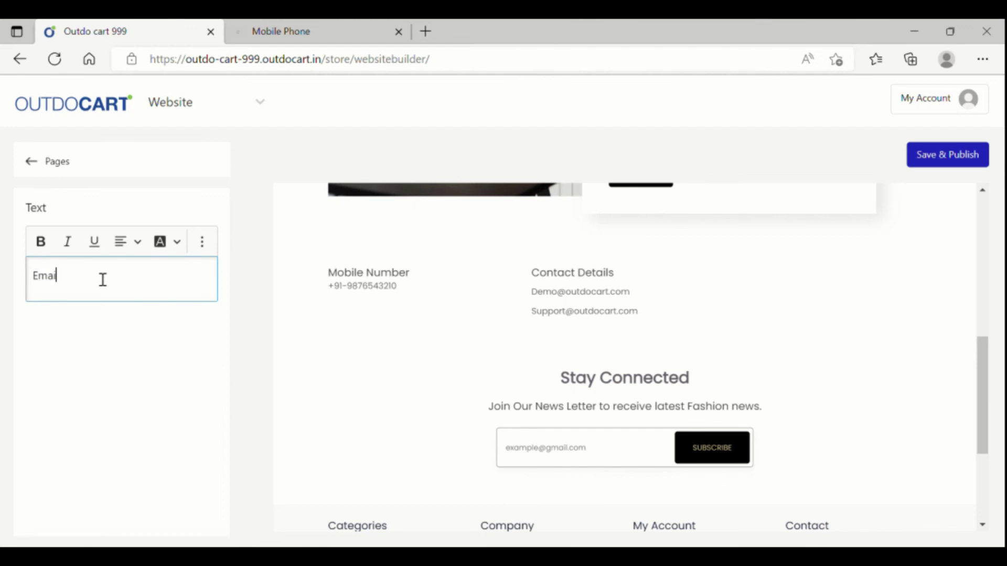
pyautogui.write('mail')
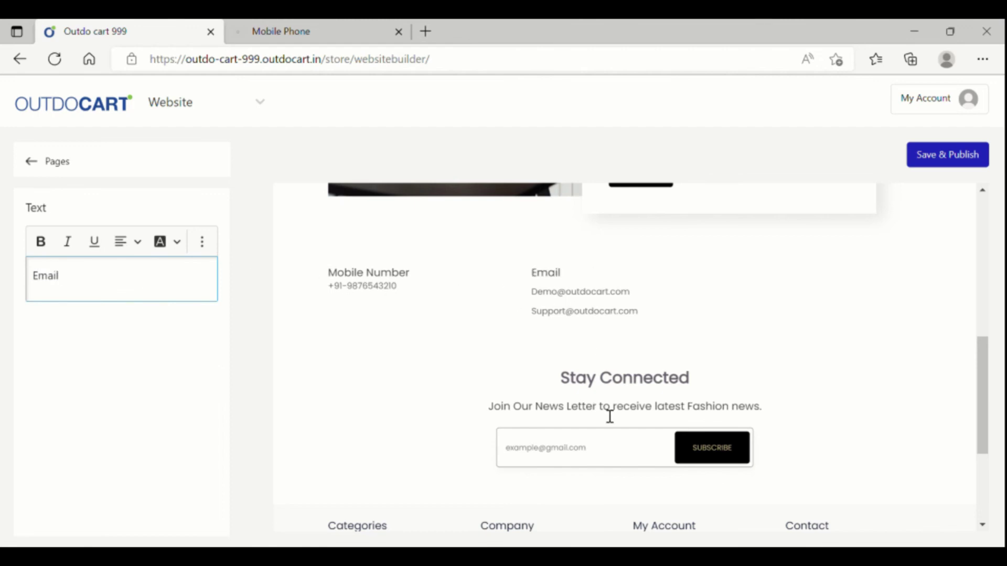
pyautogui.click(628, 387)
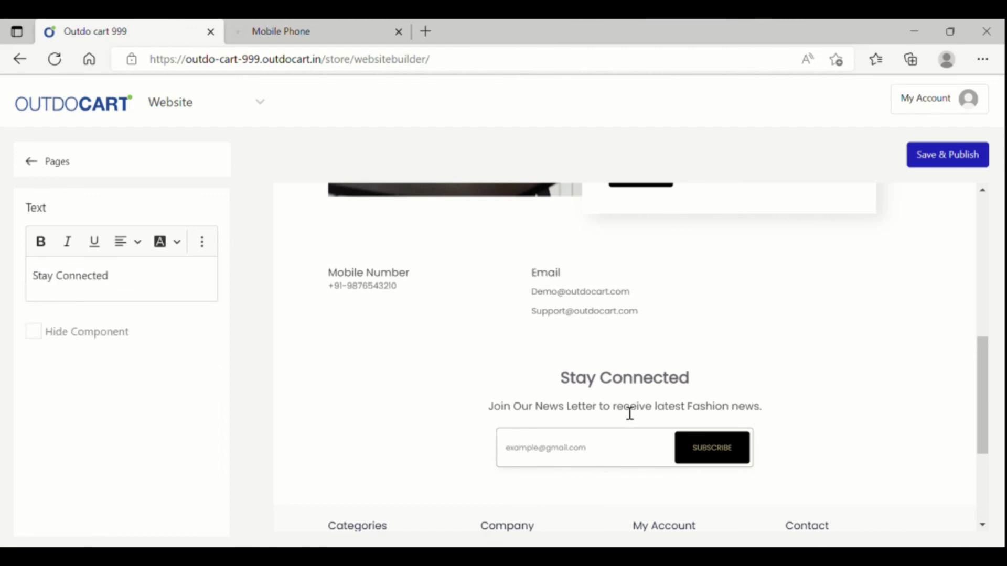
pyautogui.scroll(-3, 624, 410)
pyautogui.scroll(10, 623, 409)
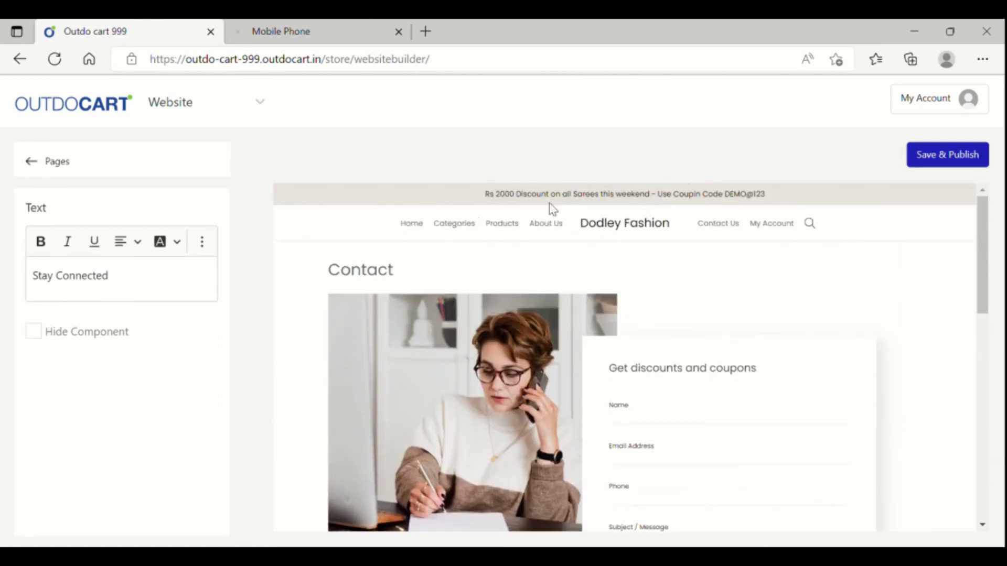
# Step: Save and publish the site changes, then view the live store's About Us page
pyautogui.click(962, 164)
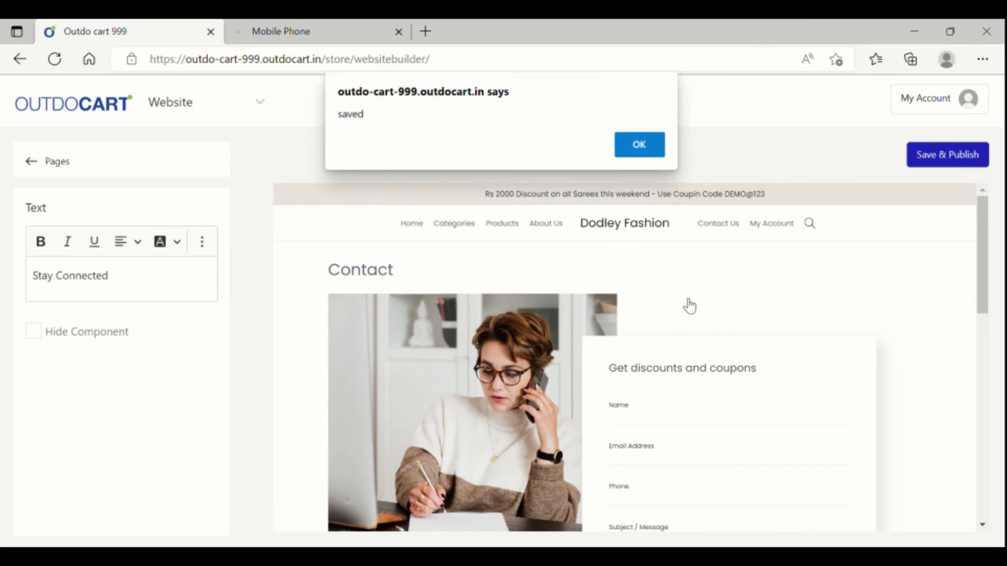
pyautogui.click(652, 156)
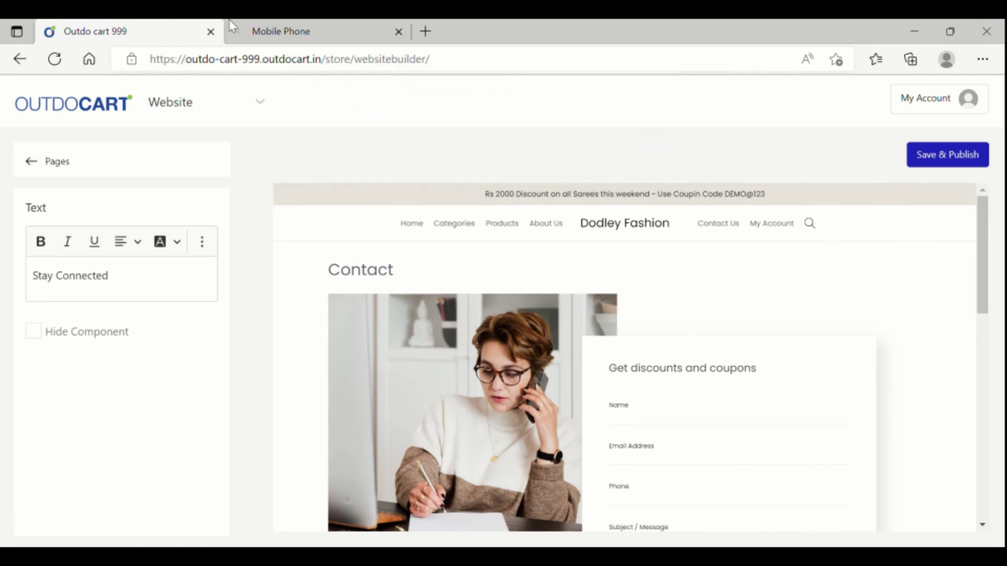
pyautogui.click(304, 27)
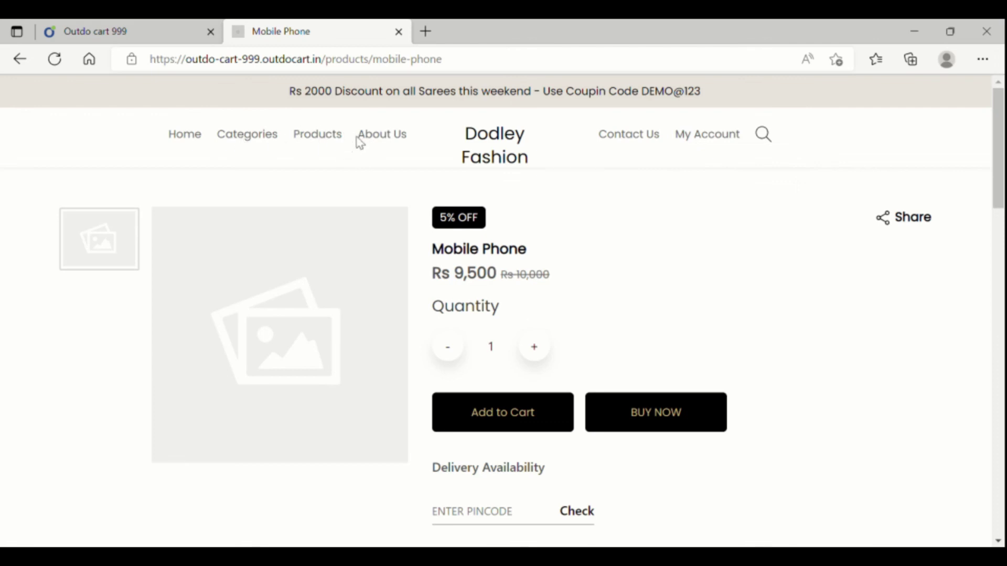
pyautogui.click(381, 135)
pyautogui.scroll(-15, 560, 301)
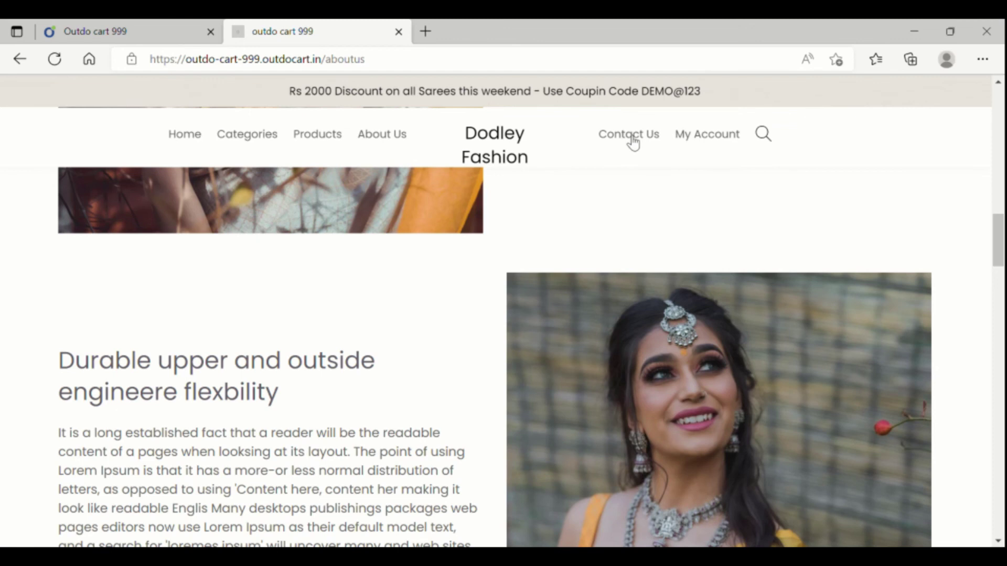
# Step: Verify the live Contact Us page shows the Email column with both addresses, then return to the builder
pyautogui.click(628, 134)
pyautogui.scroll(-5, 456, 325)
pyautogui.scroll(-4, 420, 350)
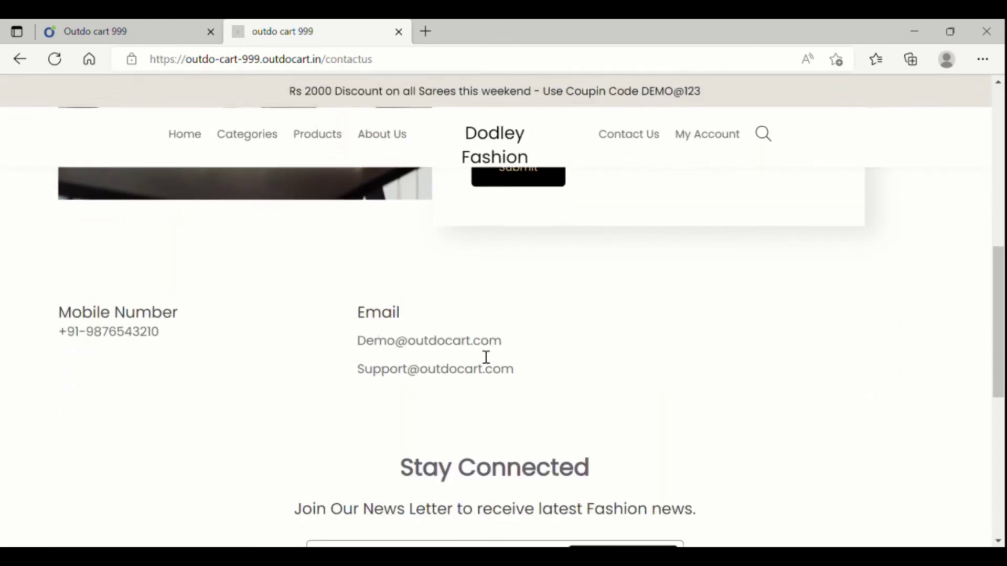
pyautogui.scroll(8, 481, 316)
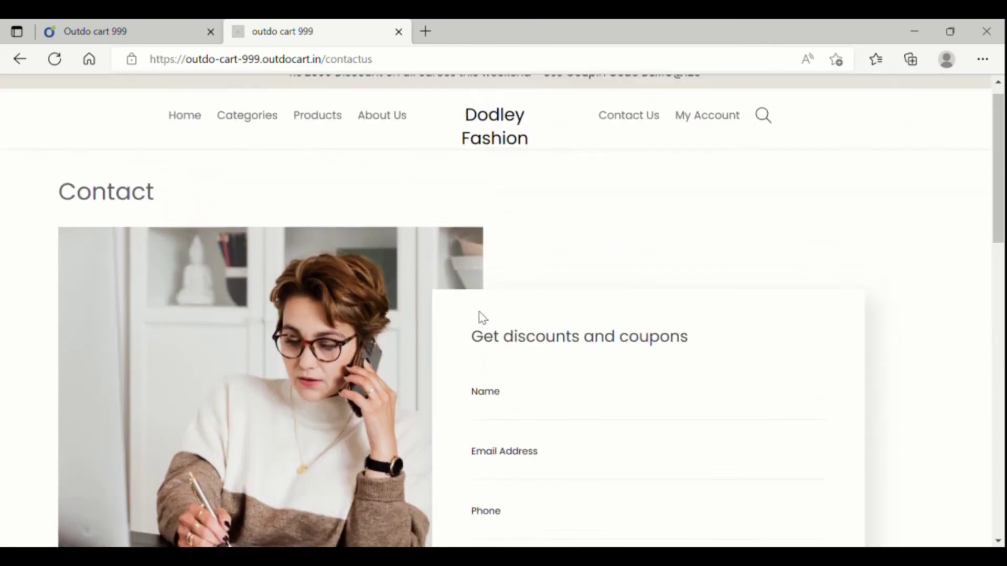
pyautogui.scroll(-8, 478, 315)
pyautogui.scroll(7, 475, 315)
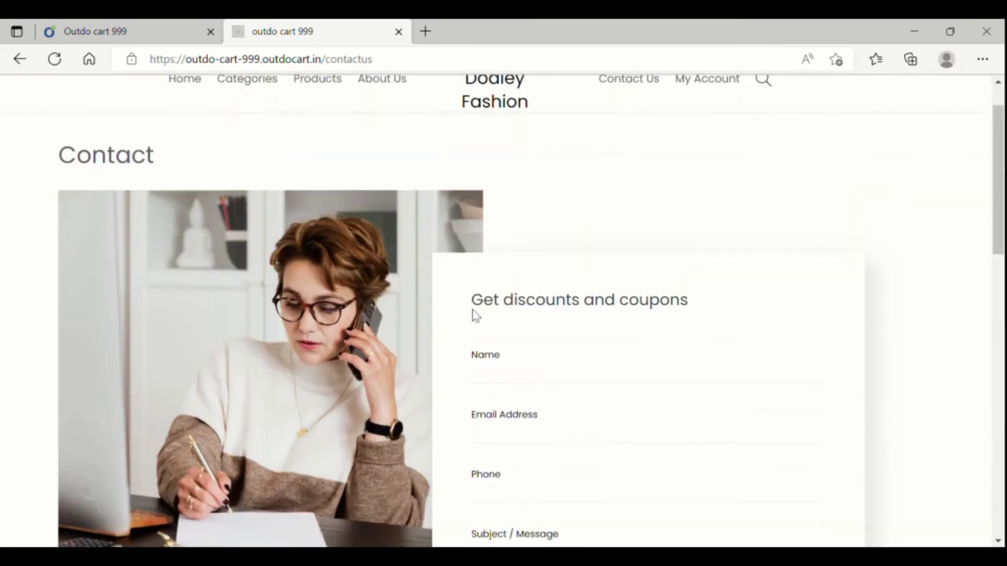
pyautogui.scroll(2, 474, 314)
pyautogui.click(131, 39)
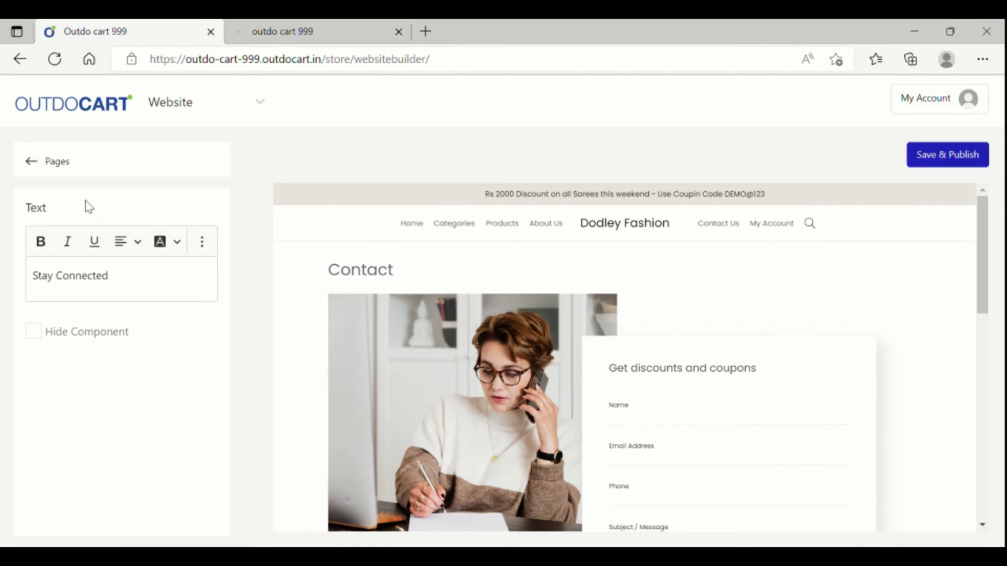
# Step: Open the Dodley Fashion Home Page and scroll through its sections up to the 'Take Pride in wearing ethnic' banner
pyautogui.click(31, 161)
pyautogui.click(107, 223)
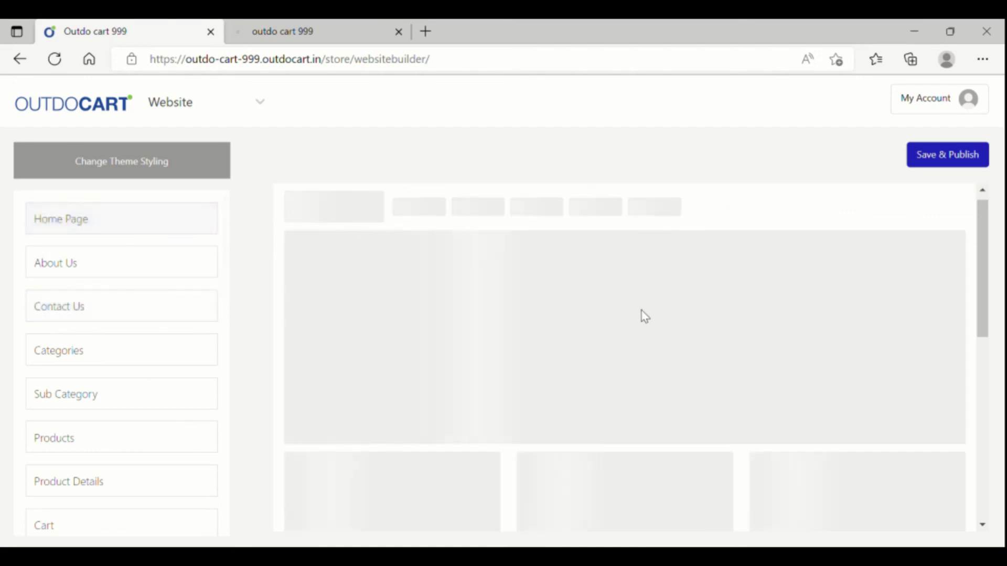
pyautogui.scroll(-5, 769, 362)
pyautogui.scroll(-10, 773, 370)
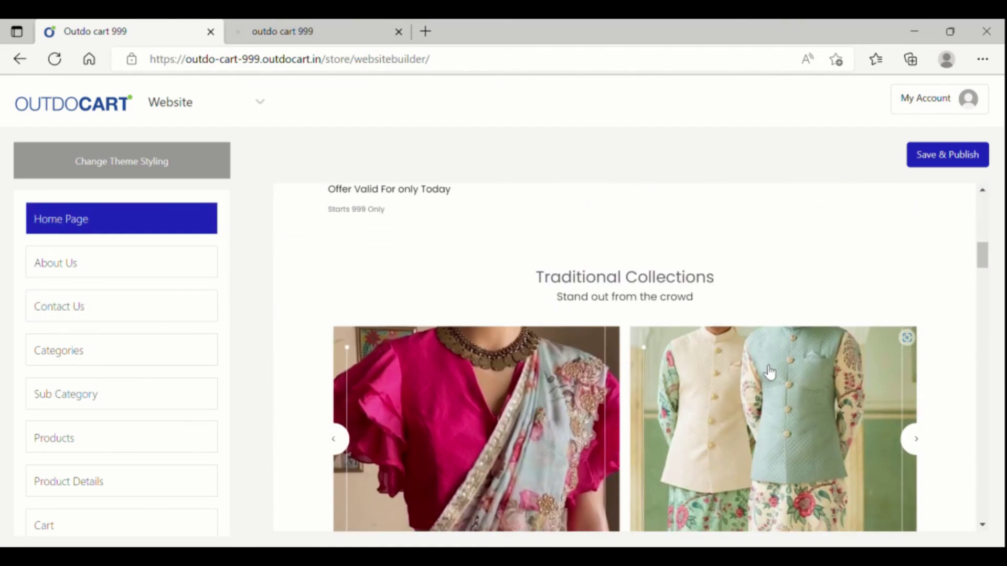
pyautogui.scroll(-5, 767, 371)
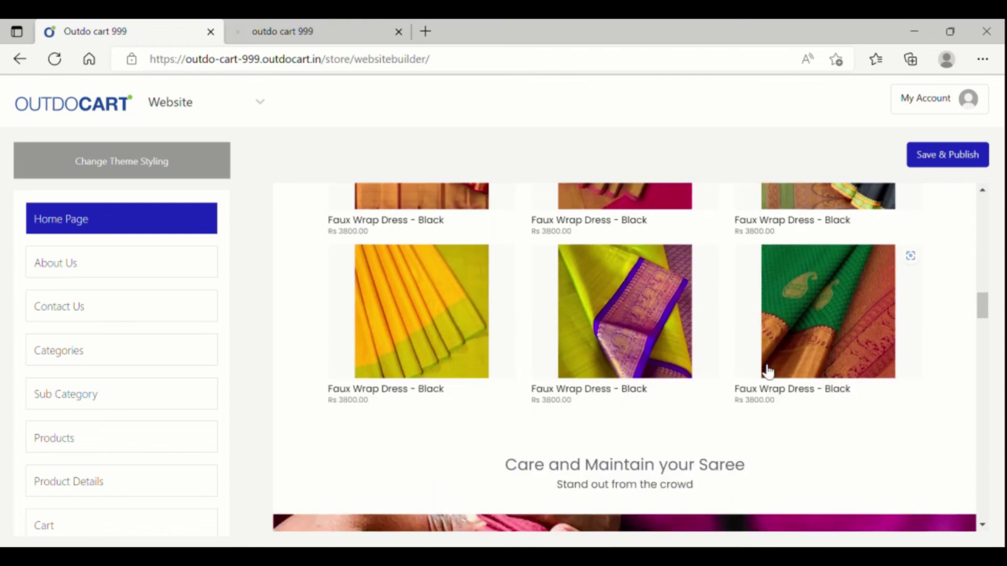
pyautogui.scroll(-2, 769, 372)
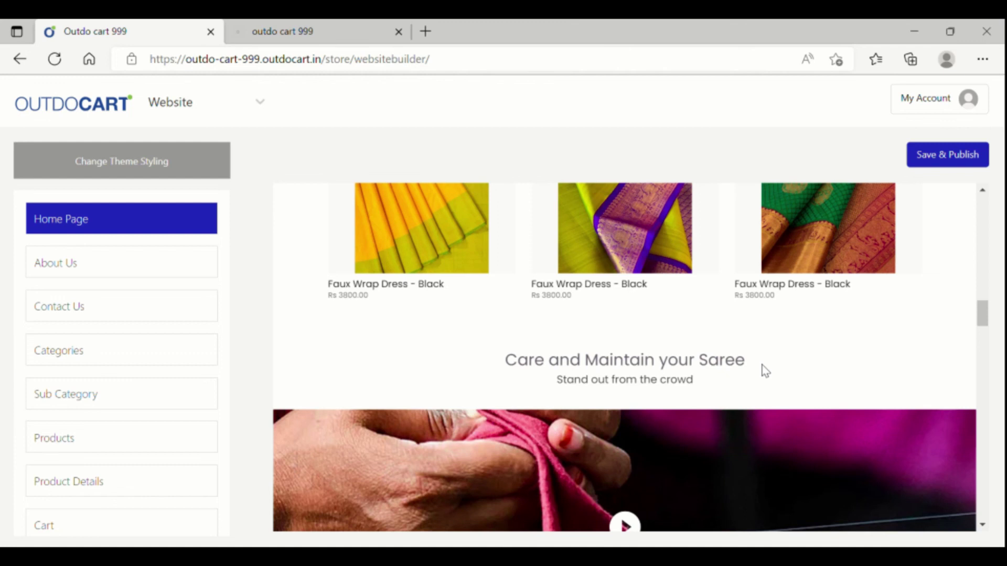
pyautogui.scroll(-10, 764, 371)
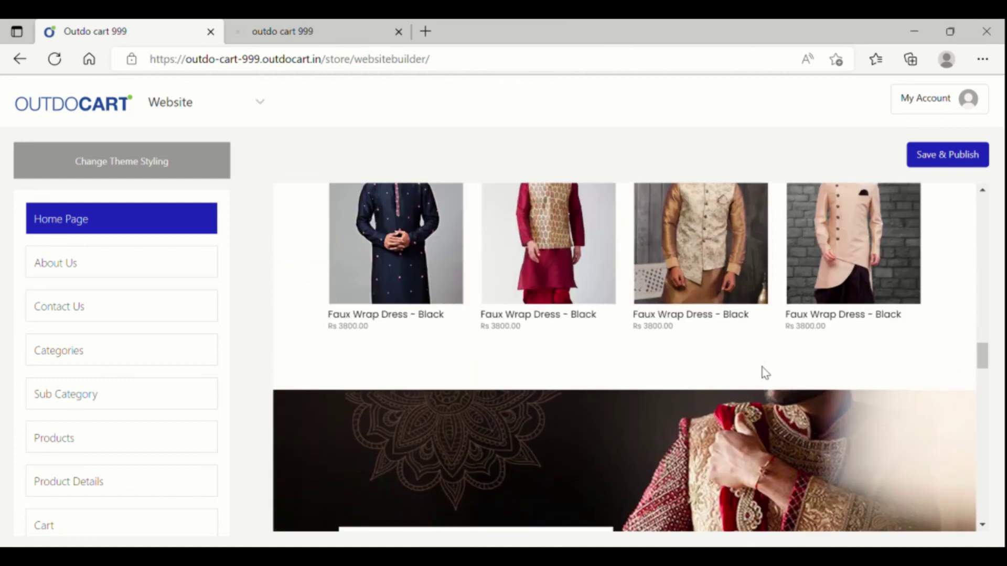
pyautogui.scroll(10, 767, 382)
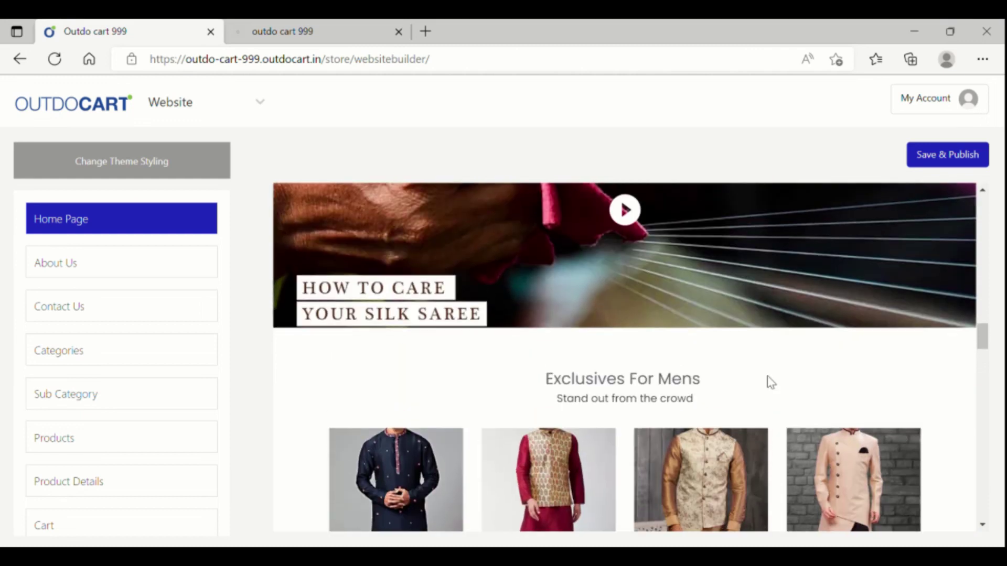
pyautogui.scroll(6, 770, 383)
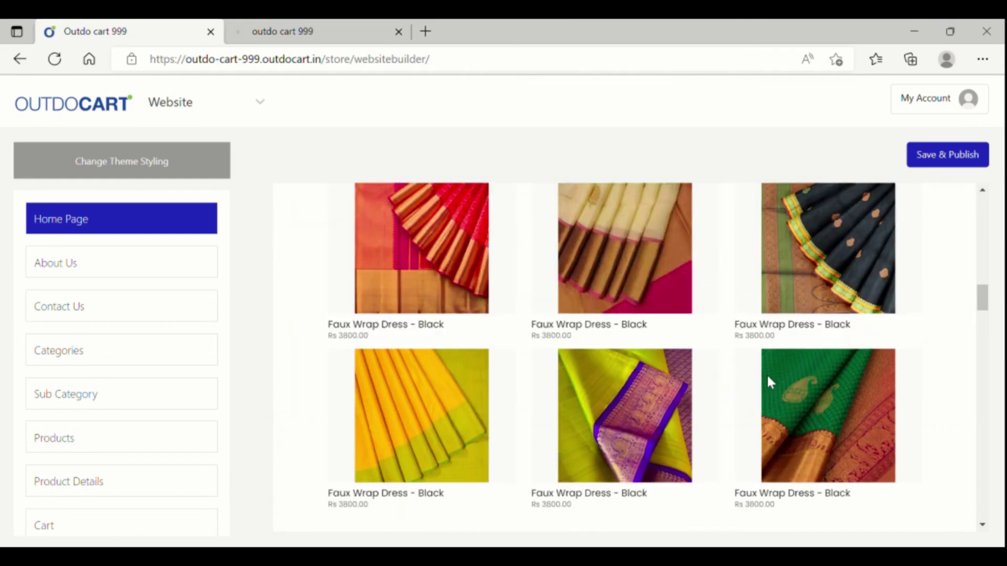
pyautogui.scroll(5, 769, 381)
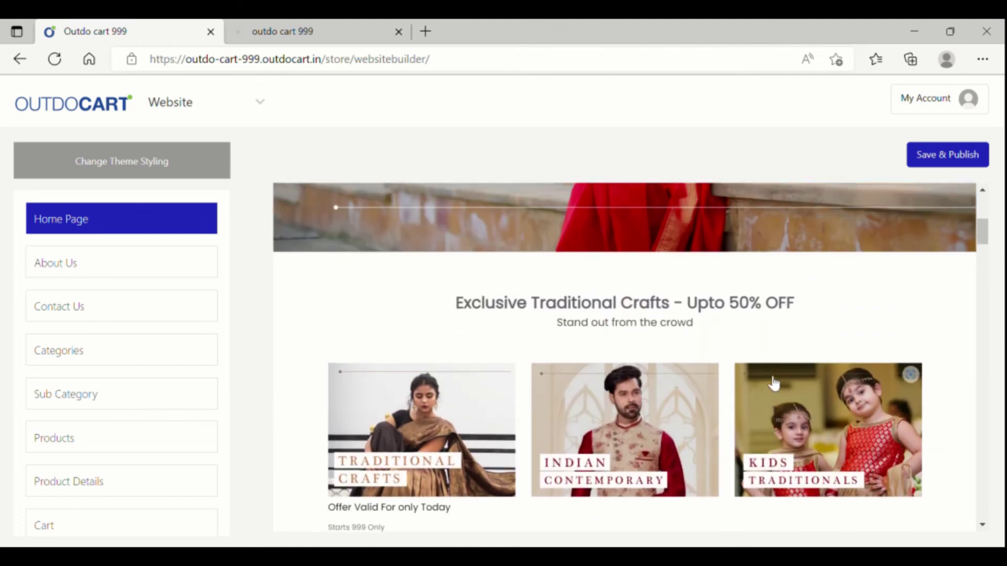
pyautogui.scroll(1, 768, 382)
pyautogui.scroll(4, 770, 381)
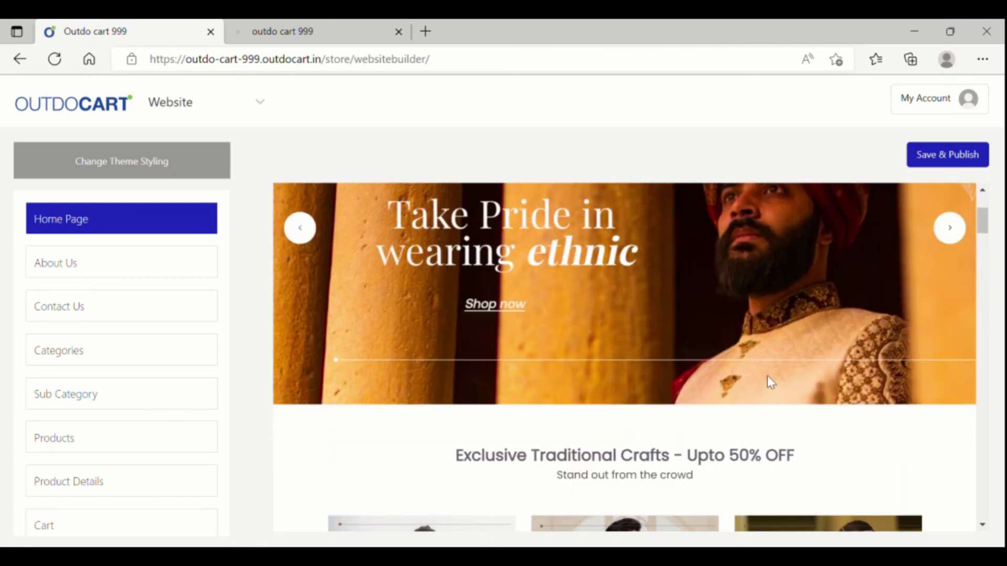
pyautogui.scroll(1, 769, 382)
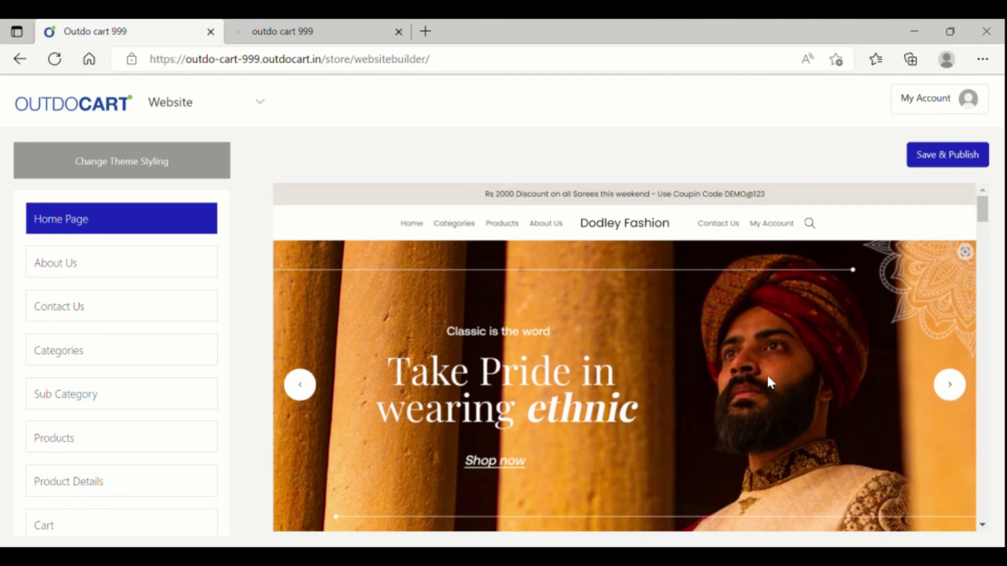
pyautogui.scroll(-10, 768, 378)
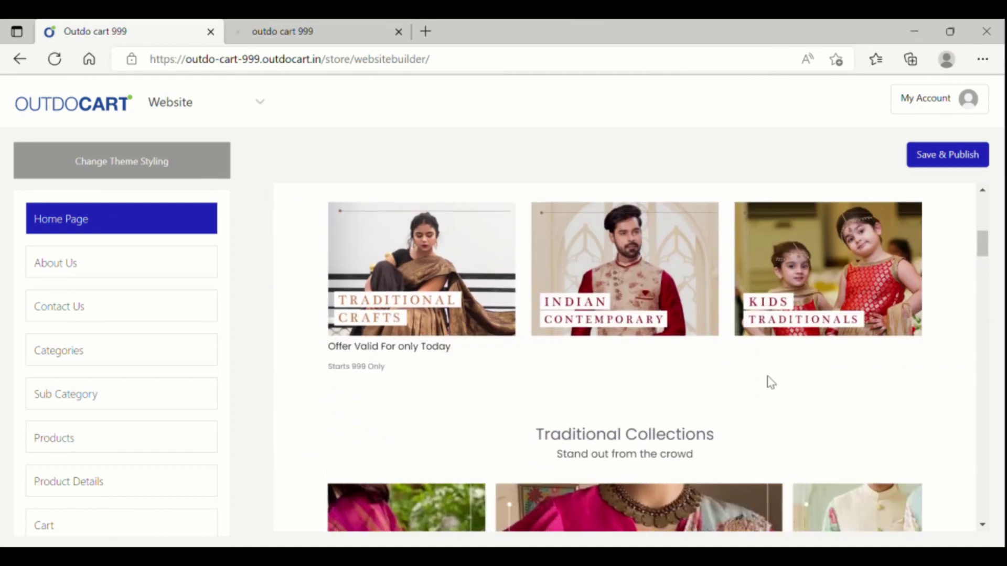
pyautogui.scroll(-9, 767, 375)
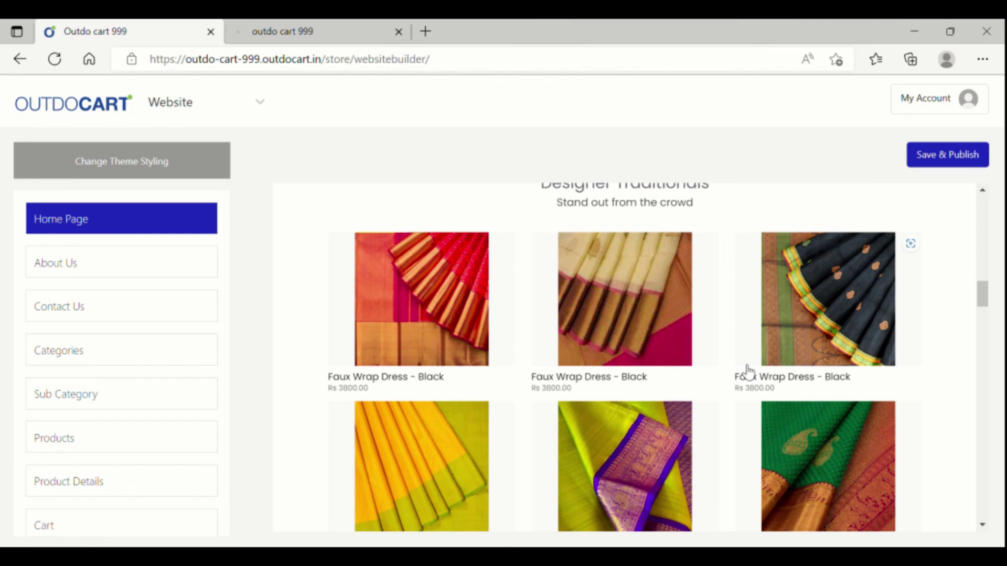
pyautogui.scroll(-8, 741, 379)
pyautogui.scroll(18, 741, 379)
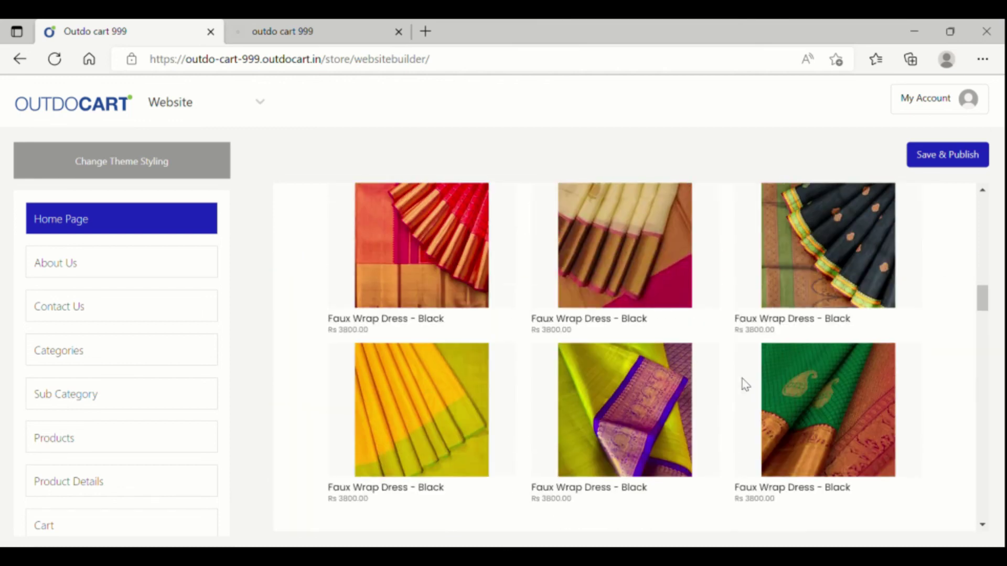
pyautogui.scroll(4, 743, 384)
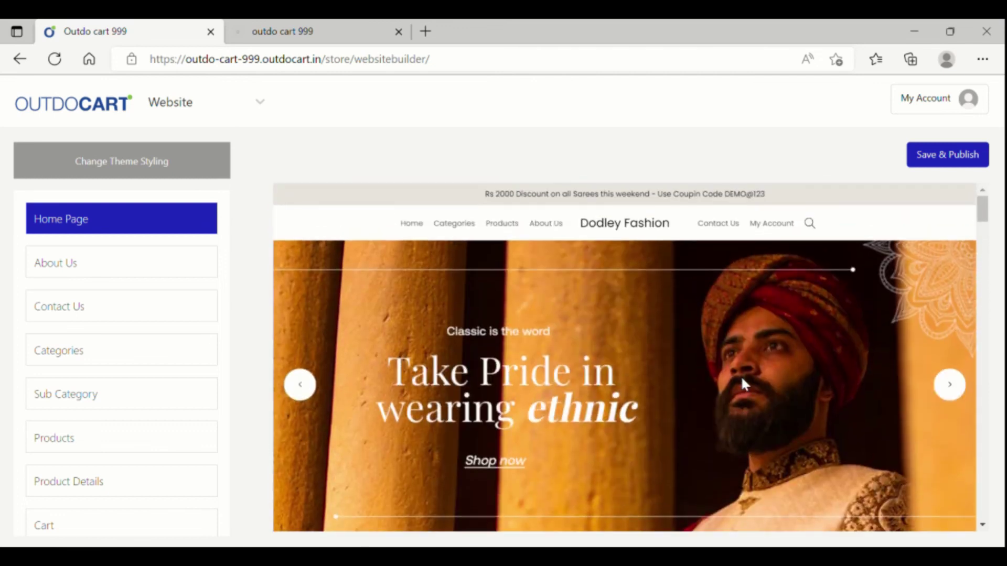